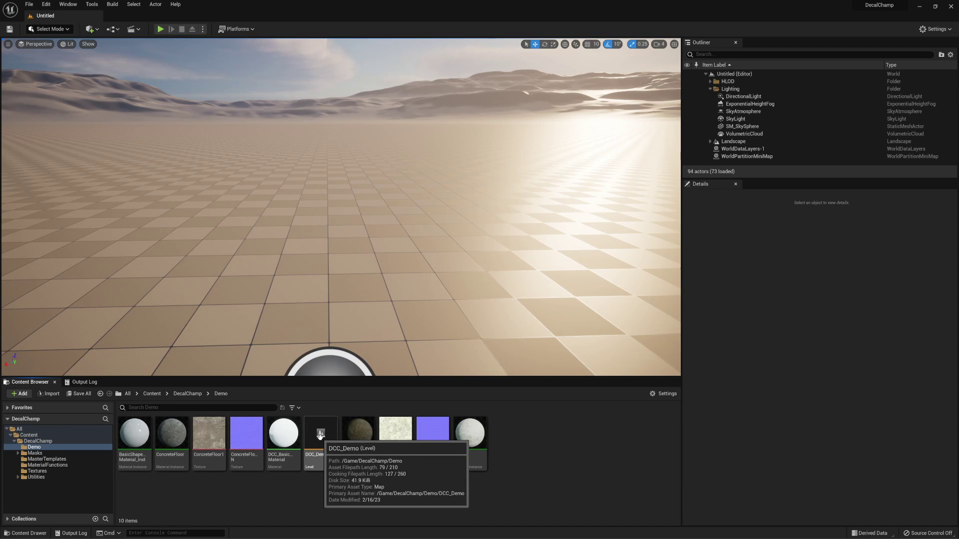
- Open the DCC_Demo level and delete the existing DCC_Decal from the front face of the cube
double_click(320, 440)
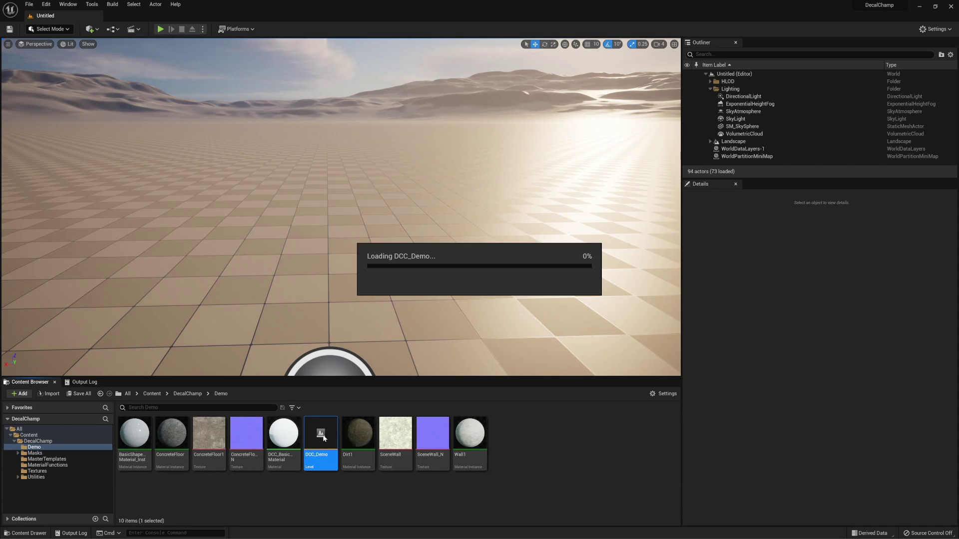
right_click_drag(341, 206, 383, 201)
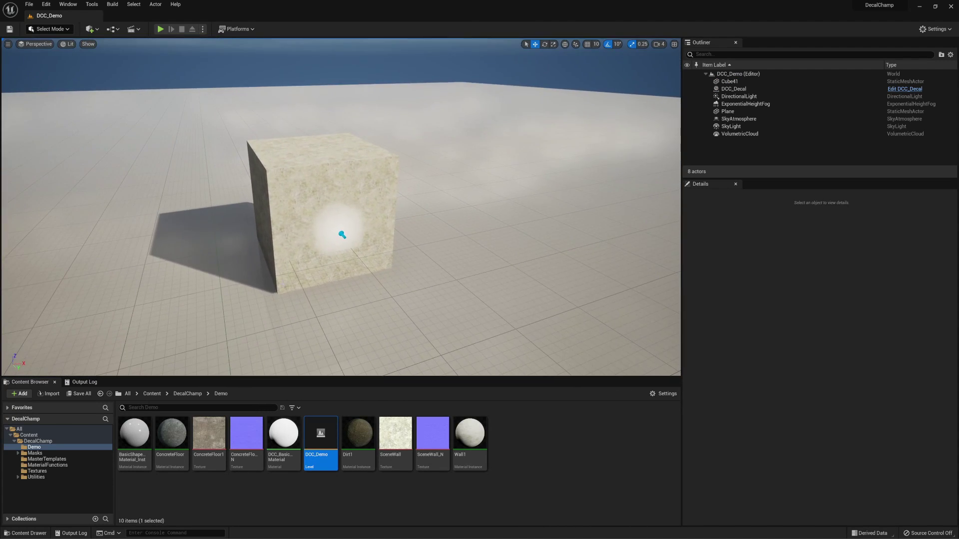
left_click(342, 234)
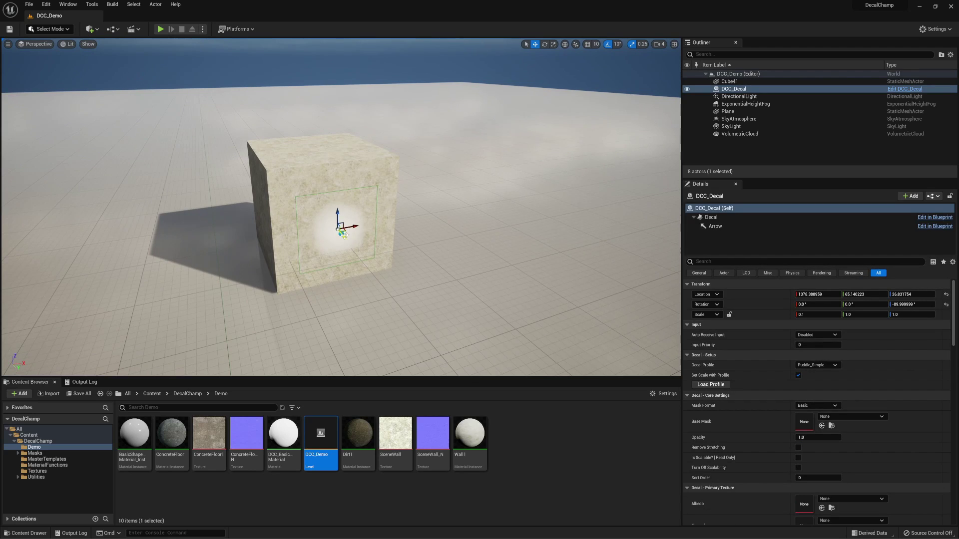
key("Delete")
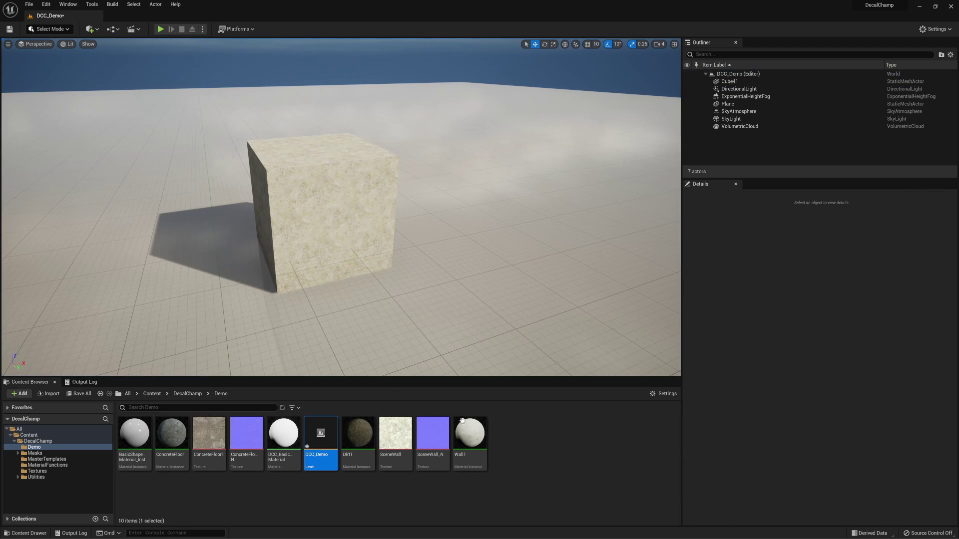
- Place a new DCC_Decal blueprint from the DecalChamp folder on the front face of the cube
left_click(37, 441)
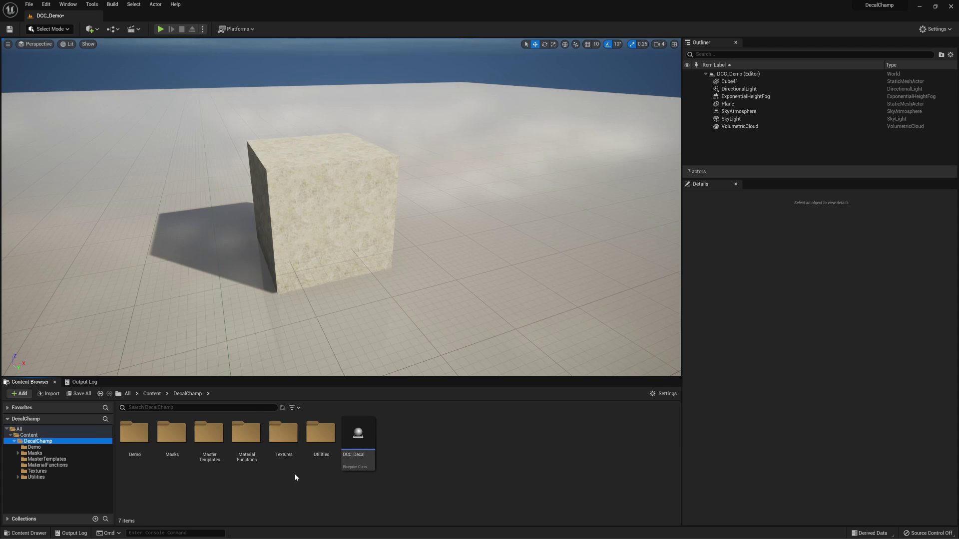
mouse_move(361, 433)
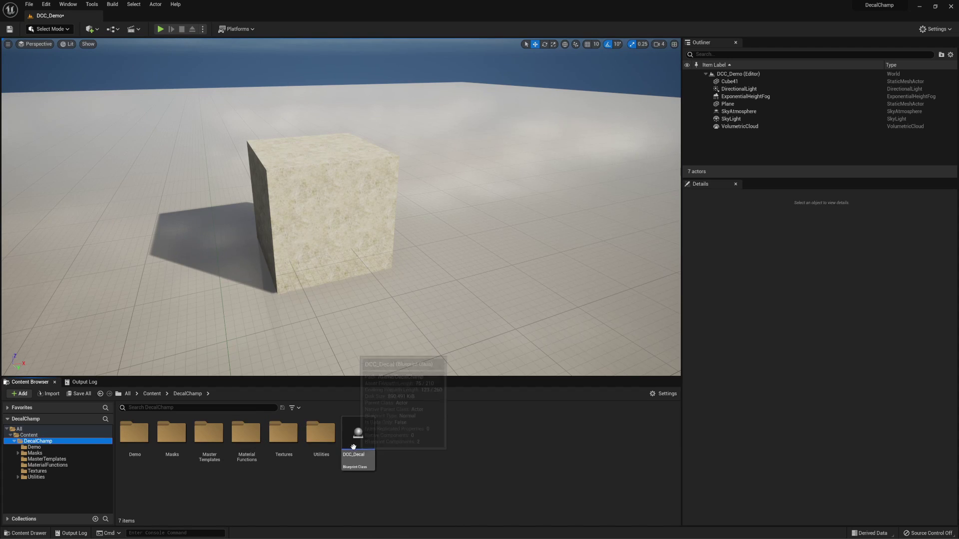
left_click(361, 434)
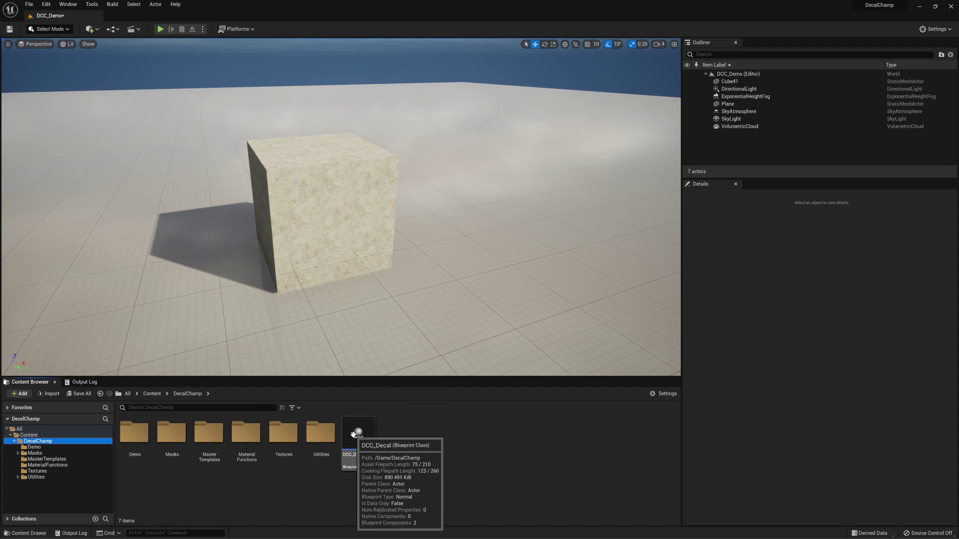
left_click_drag(359, 434, 355, 233)
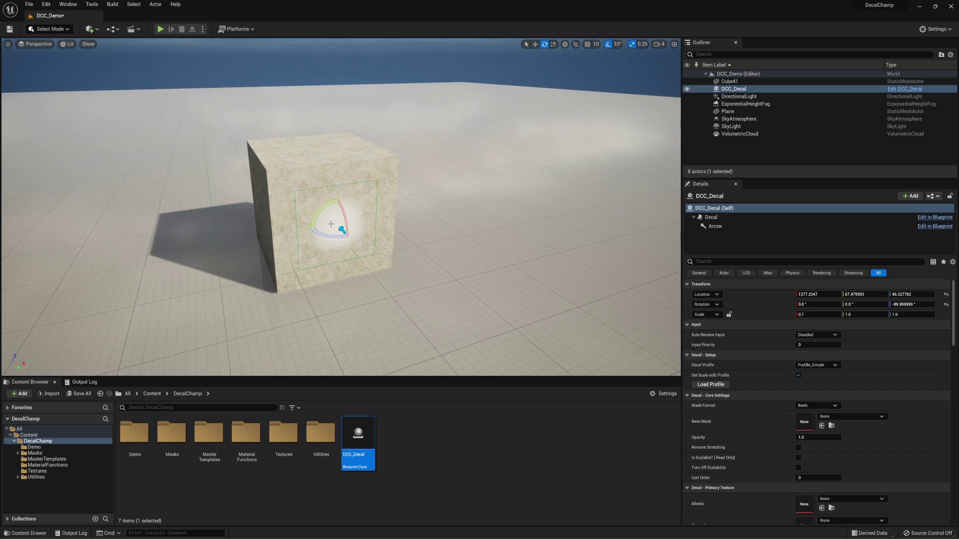
- Hide the viewport grid and enable grid snapping for moving objects
left_click(88, 45)
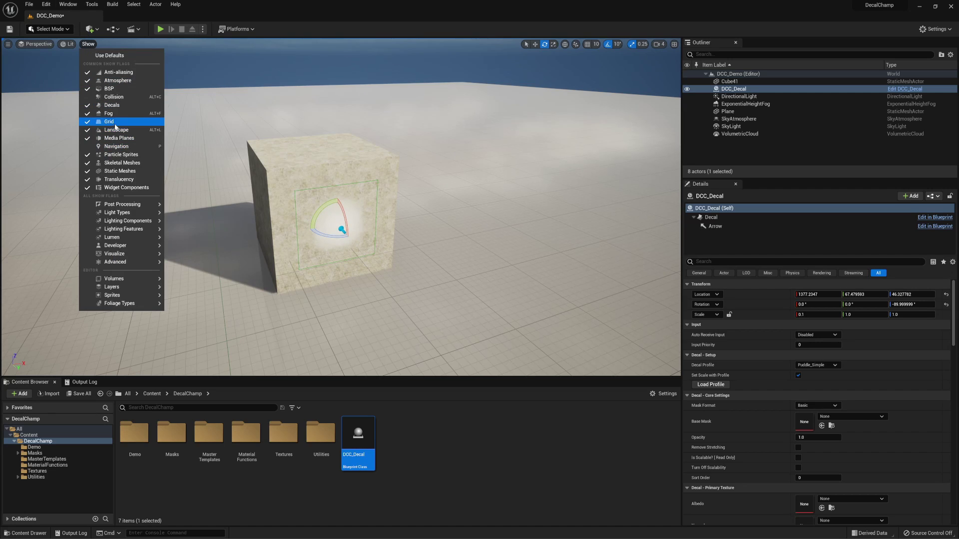
left_click(107, 124)
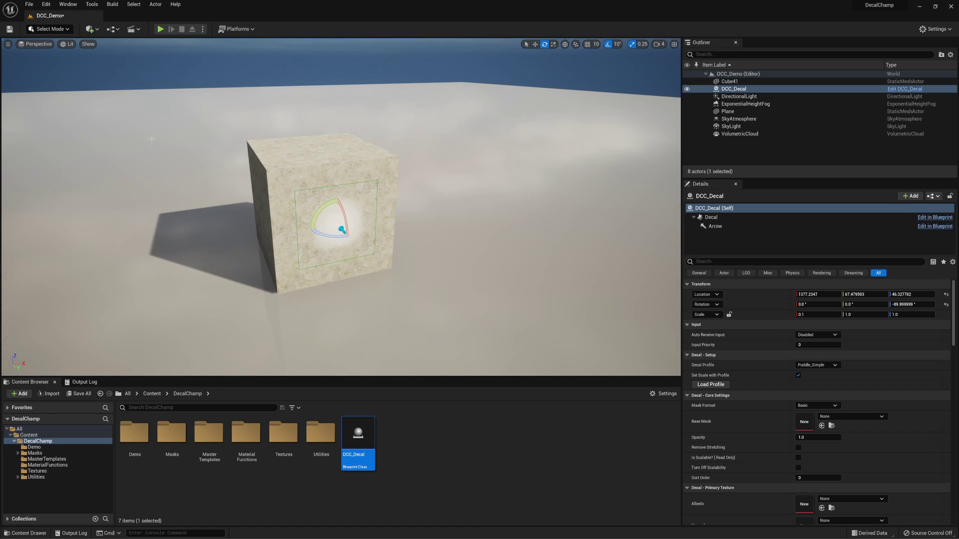
left_click(588, 43)
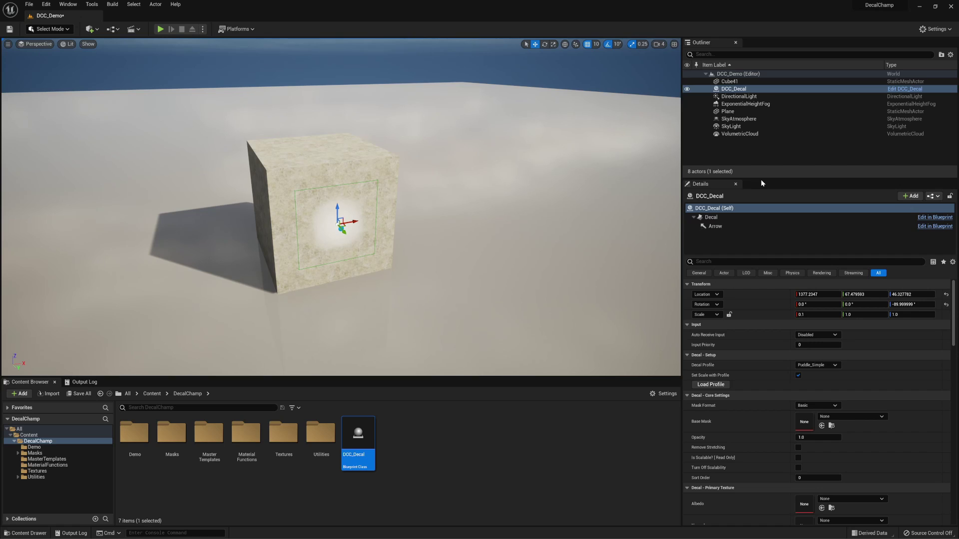
- Give the decal's property list more height by shrinking the actor list and the component tree above it
left_click_drag(759, 180, 759, 134)
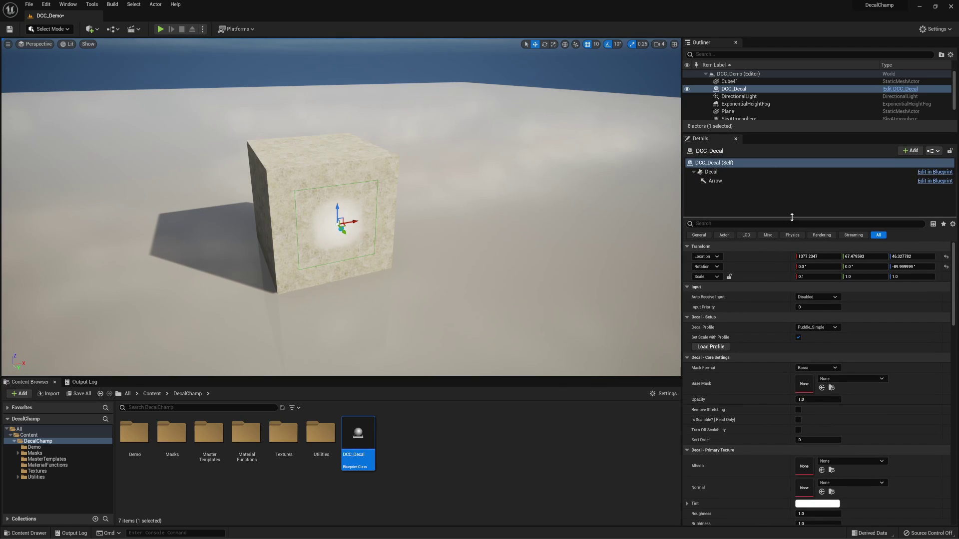
left_click_drag(793, 218, 792, 185)
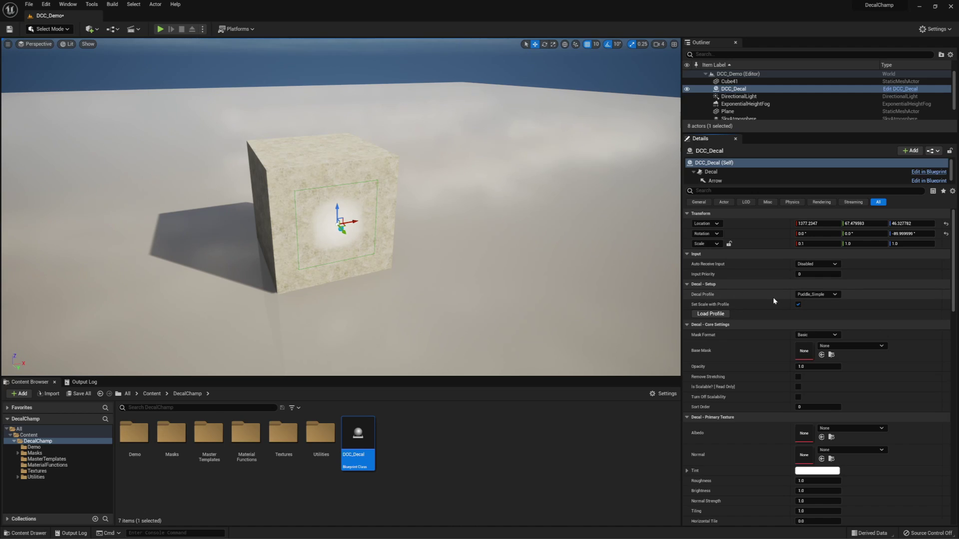
scroll(778, 341, "down", 5)
scroll(777, 344, "up", 5)
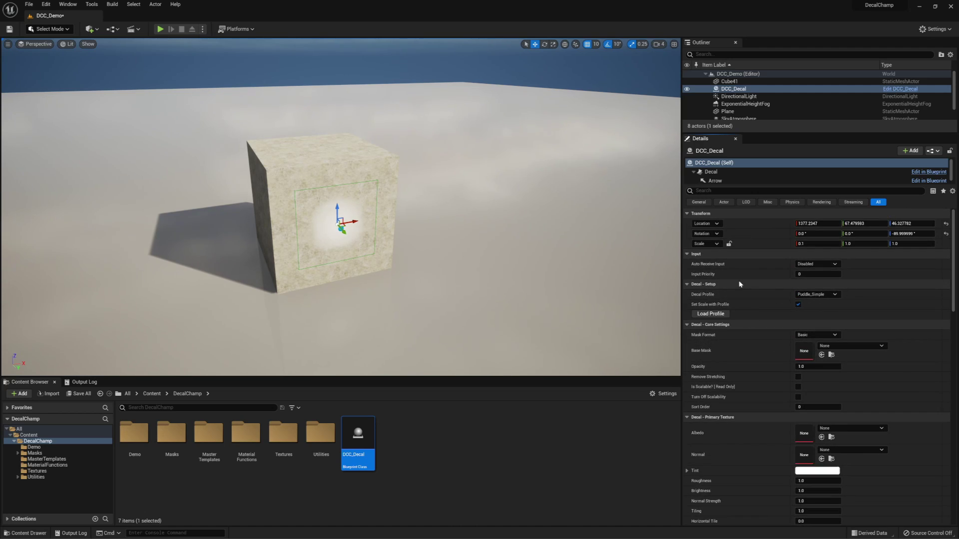
- Examine the available decal profiles and the texture, mask and procedural settings of the placed decal
left_click(834, 296)
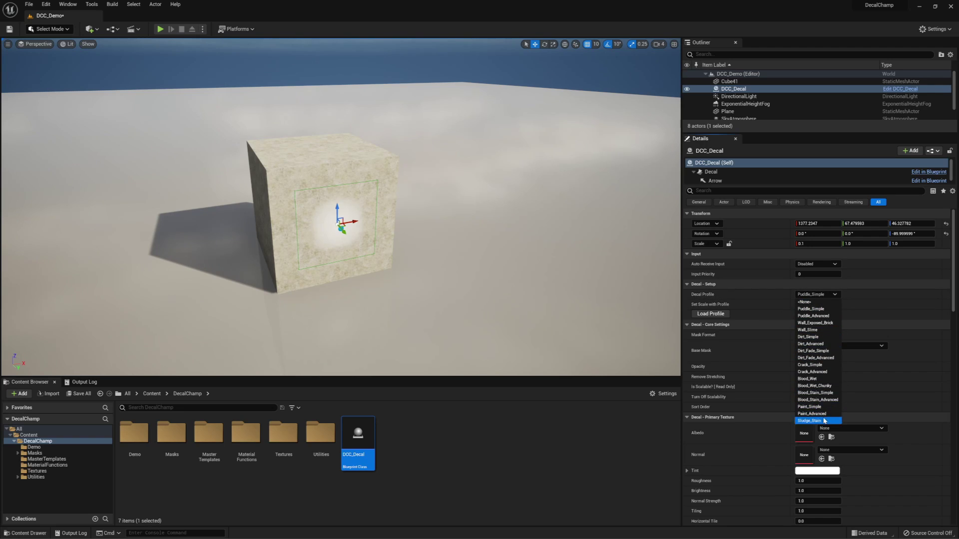
left_click(835, 295)
scroll(819, 360, "down", 6)
scroll(819, 358, "down", 8)
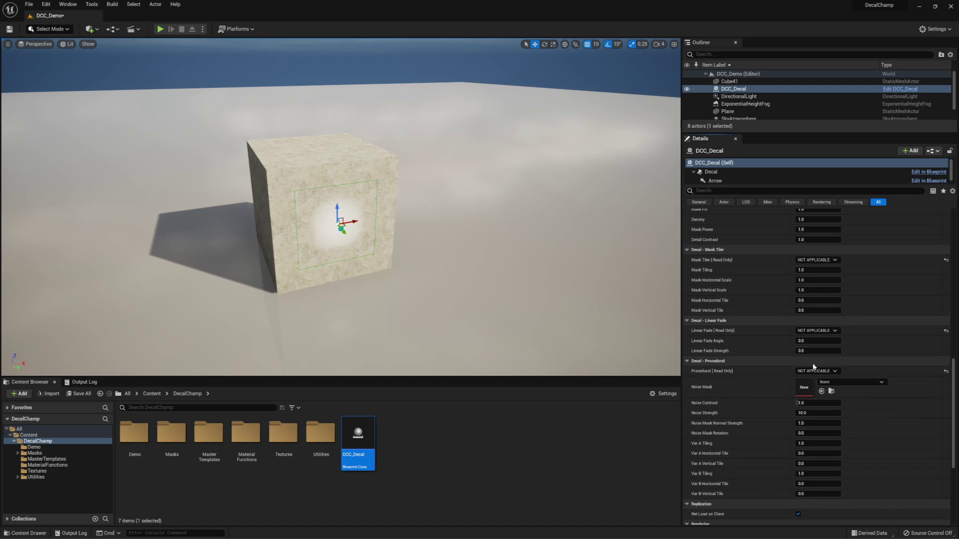
scroll(818, 318, "up", 10)
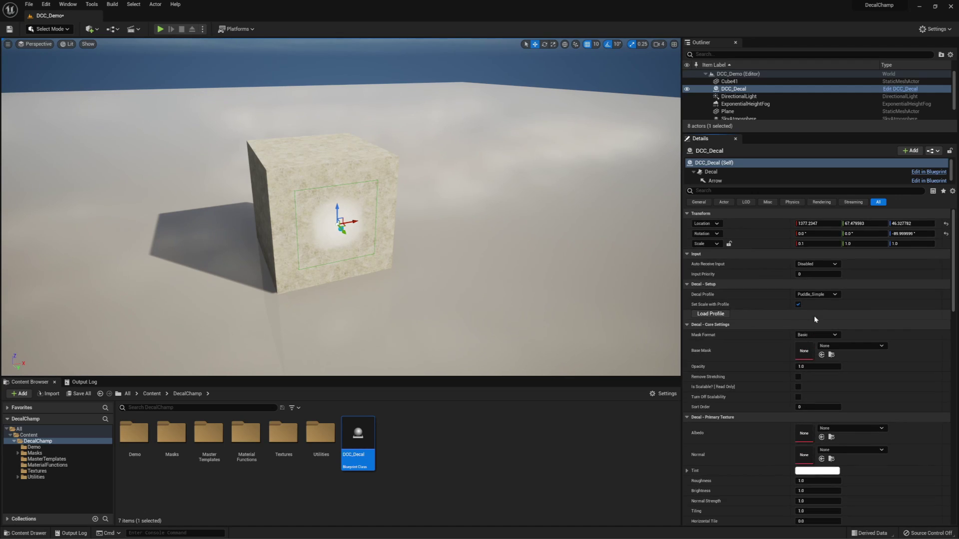
left_click(835, 295)
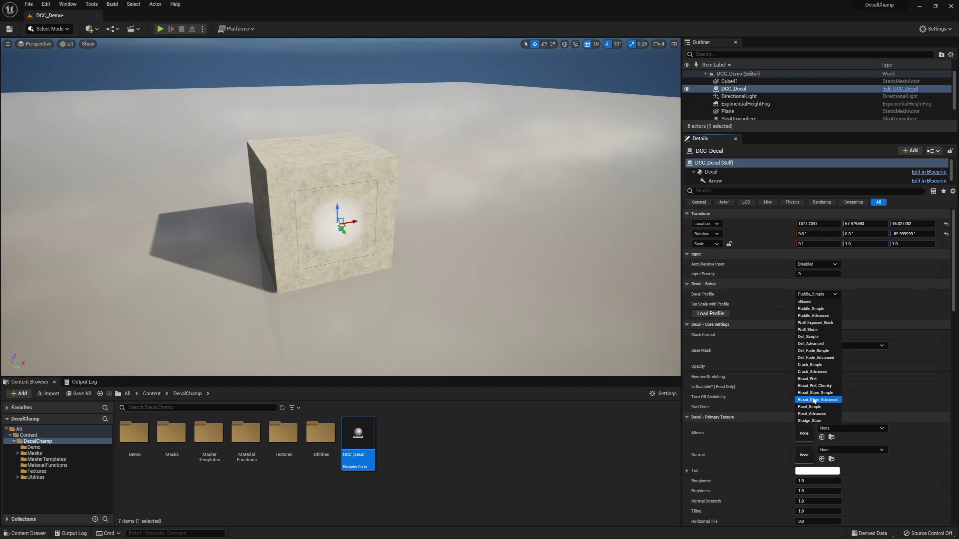
left_click(837, 295)
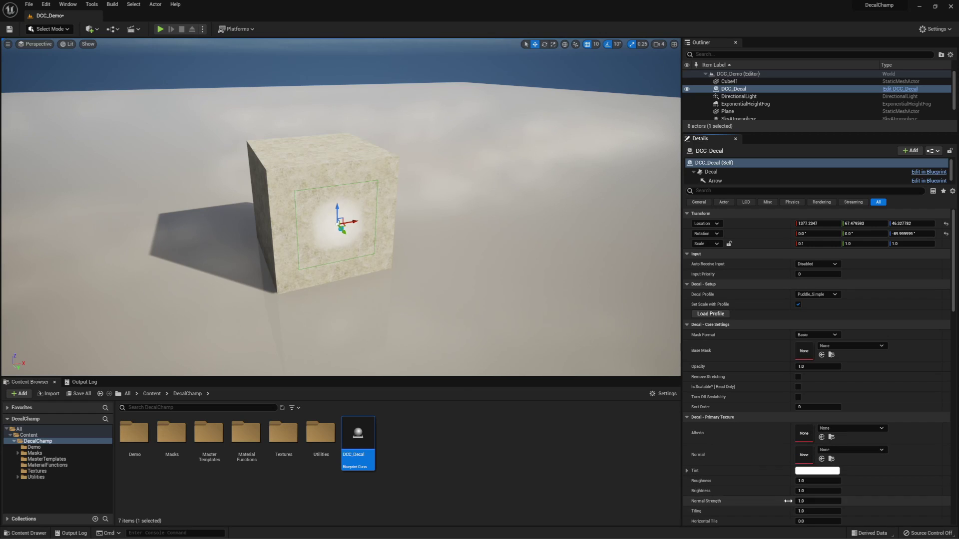
scroll(787, 361, "down", 3)
scroll(787, 361, "down", 2)
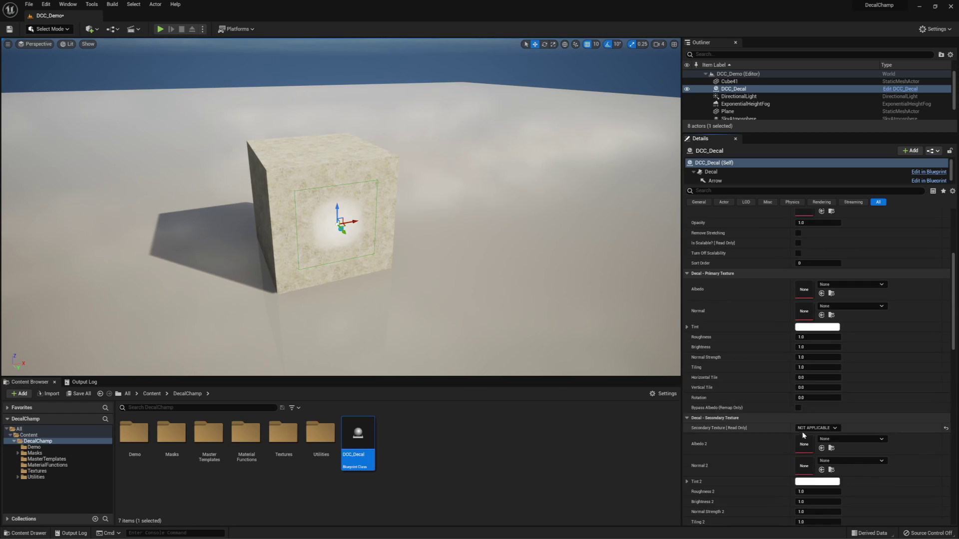
scroll(780, 395, "up", 5)
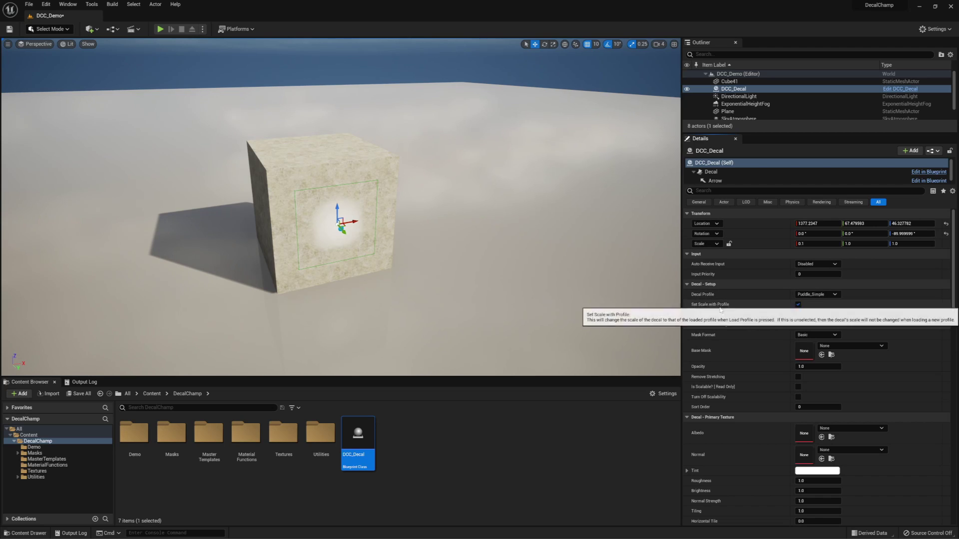
- Set the decal profile to Wall_Exposed_Brick and load it onto the decal on the cube
left_click(834, 295)
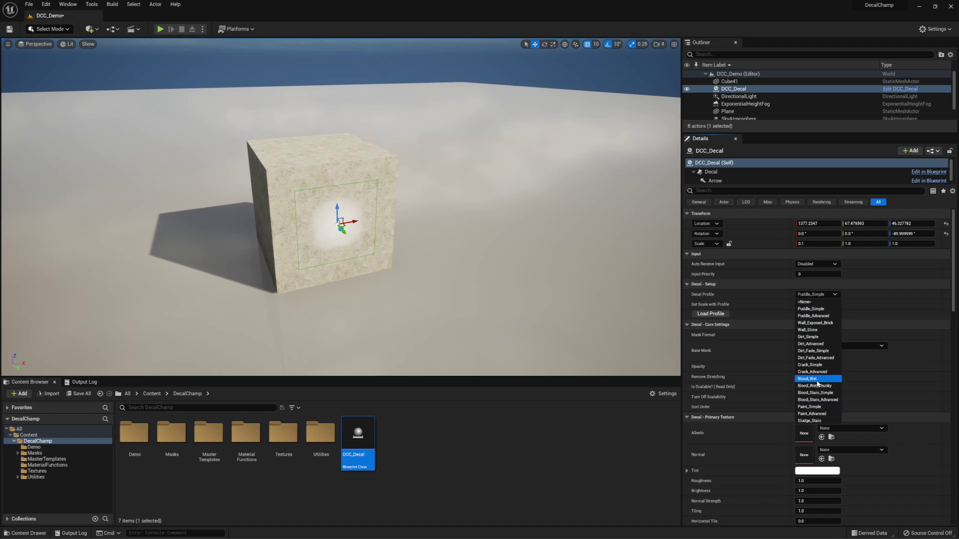
left_click(815, 322)
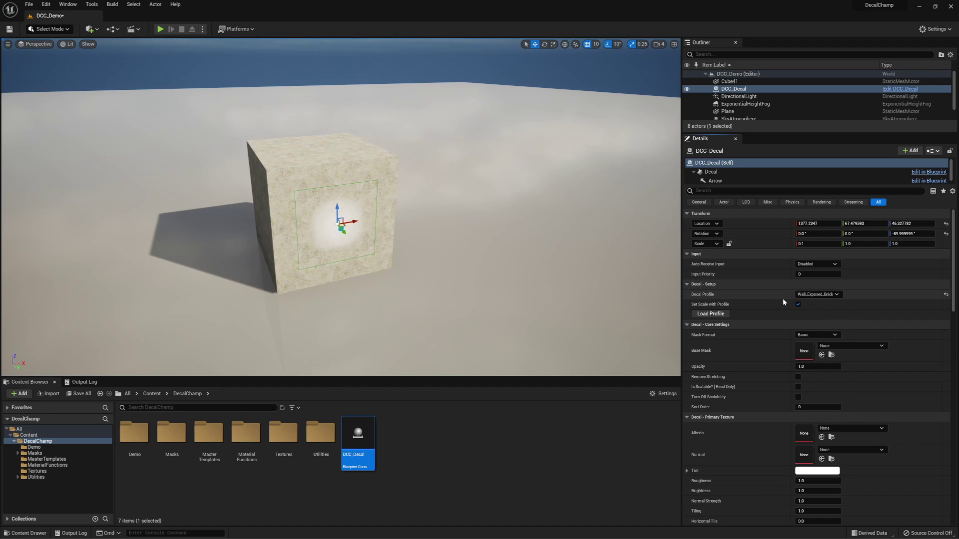
left_click(719, 314)
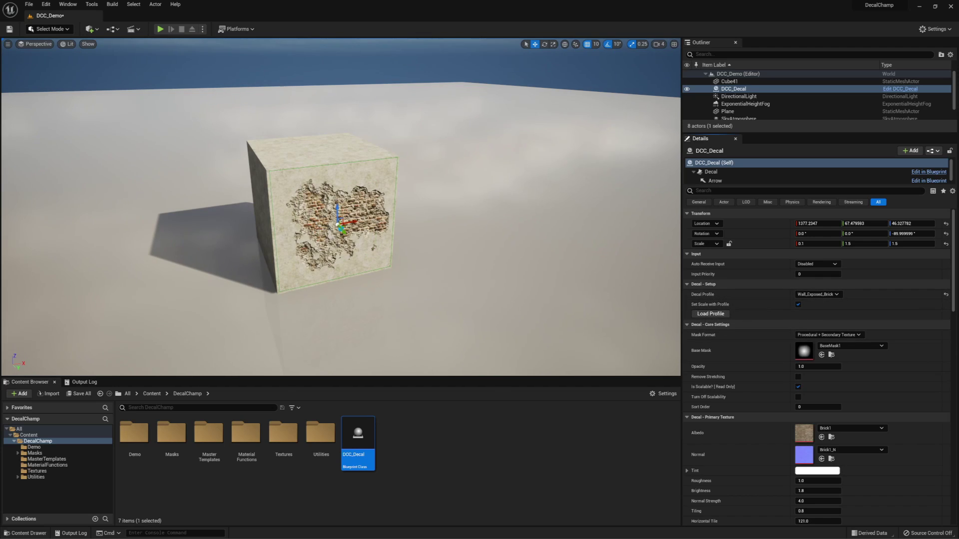
scroll(357, 223, "up", 8)
scroll(357, 223, "down", 7)
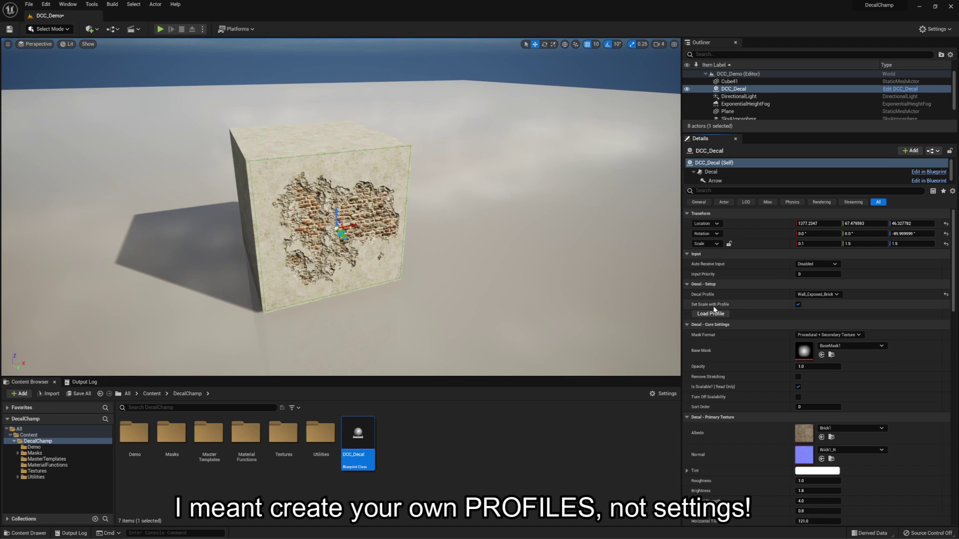
- Examine the Set Scale with Profile option, the available mask formats and the other core settings of the brick decal
left_click(798, 304)
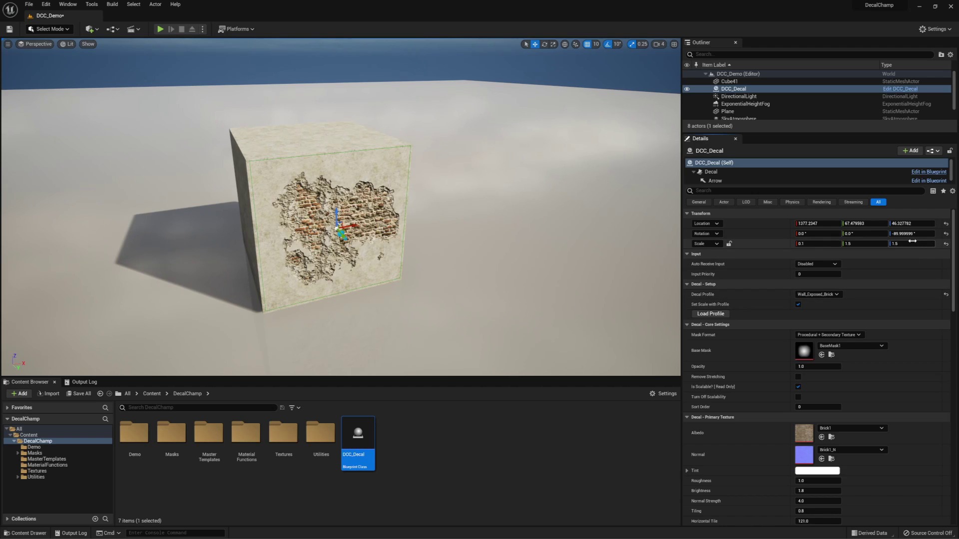
scroll(752, 315, "down", 3)
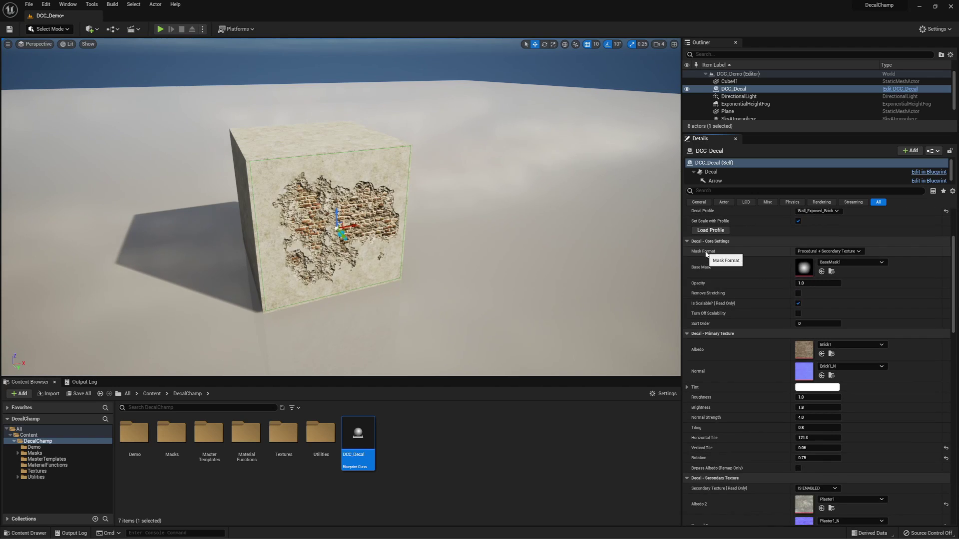
left_click(844, 251)
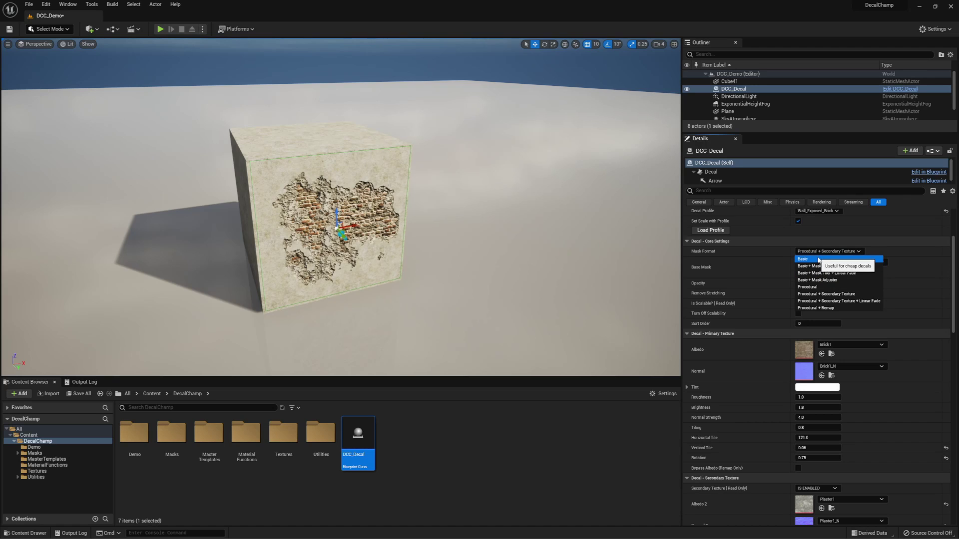
left_click(859, 252)
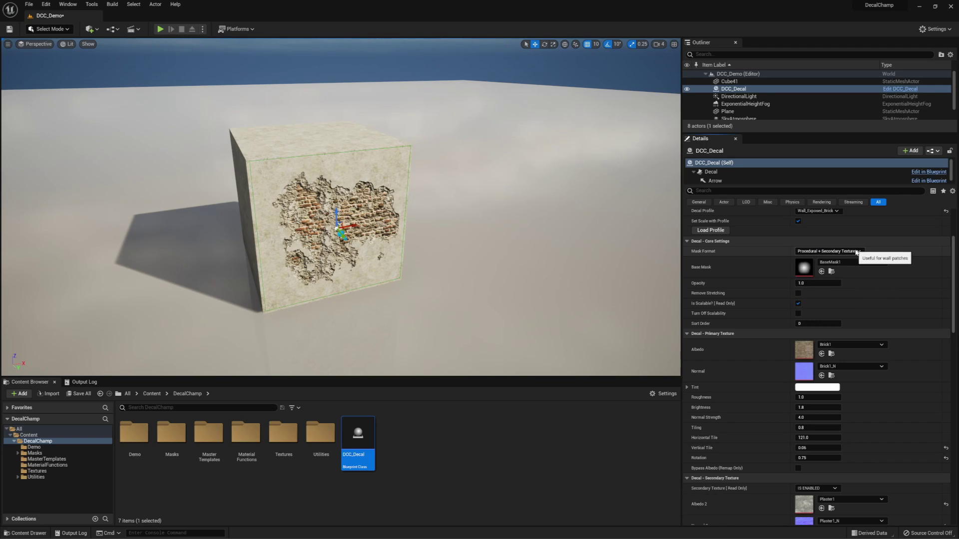
left_click(858, 252)
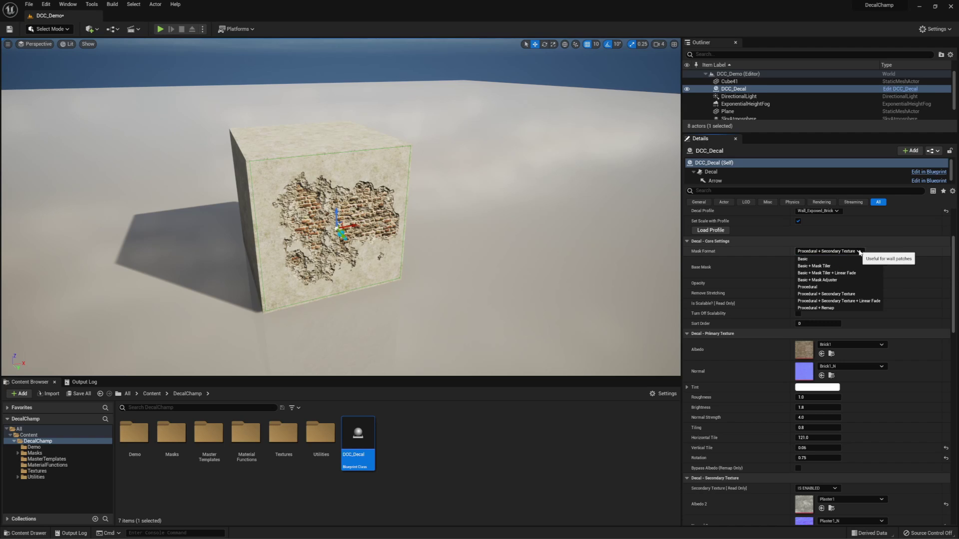
left_click(814, 251)
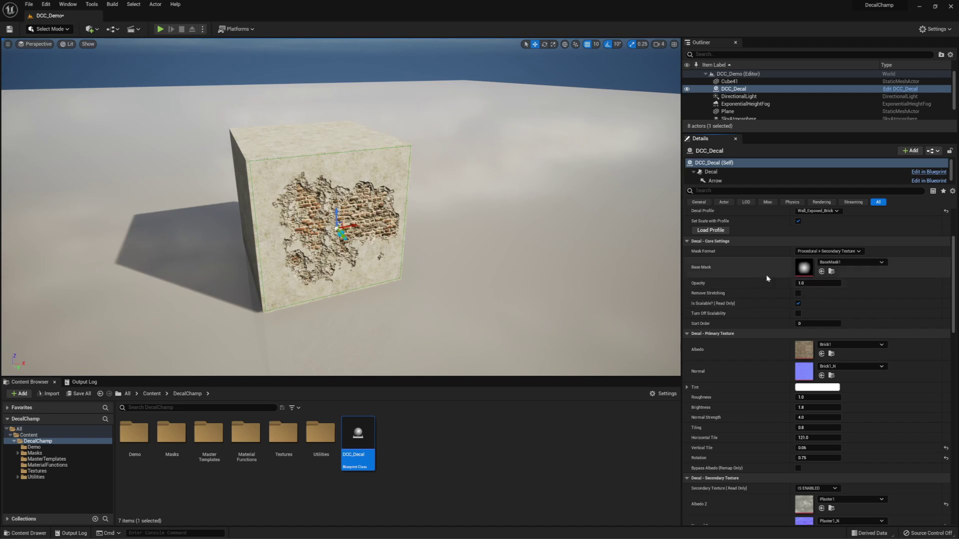
scroll(823, 249, "down", 2)
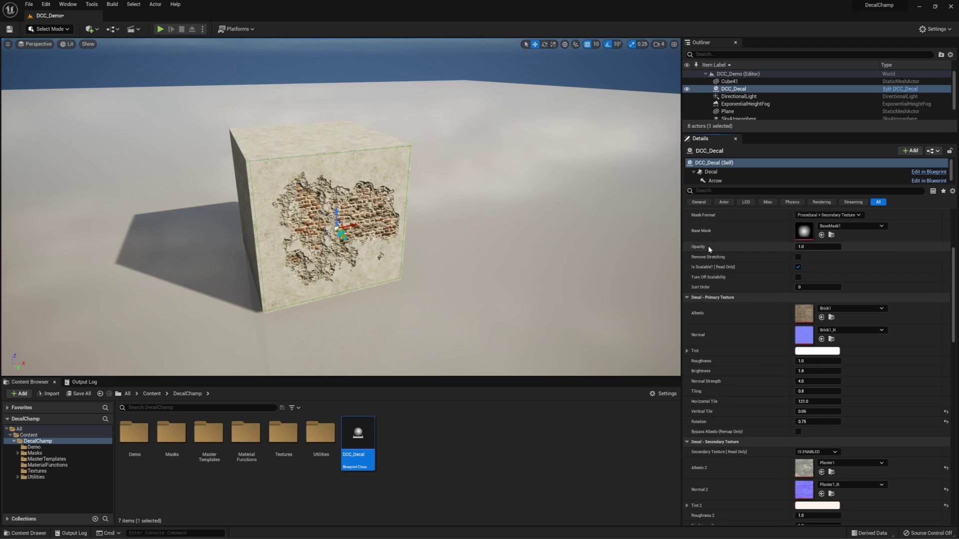
scroll(773, 250, "up", 1)
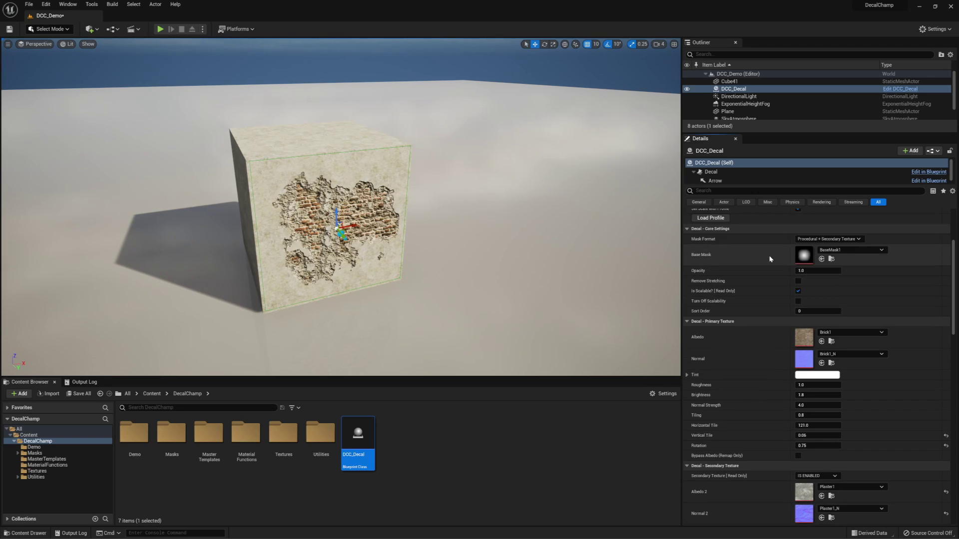
left_click(826, 238)
left_click(860, 241)
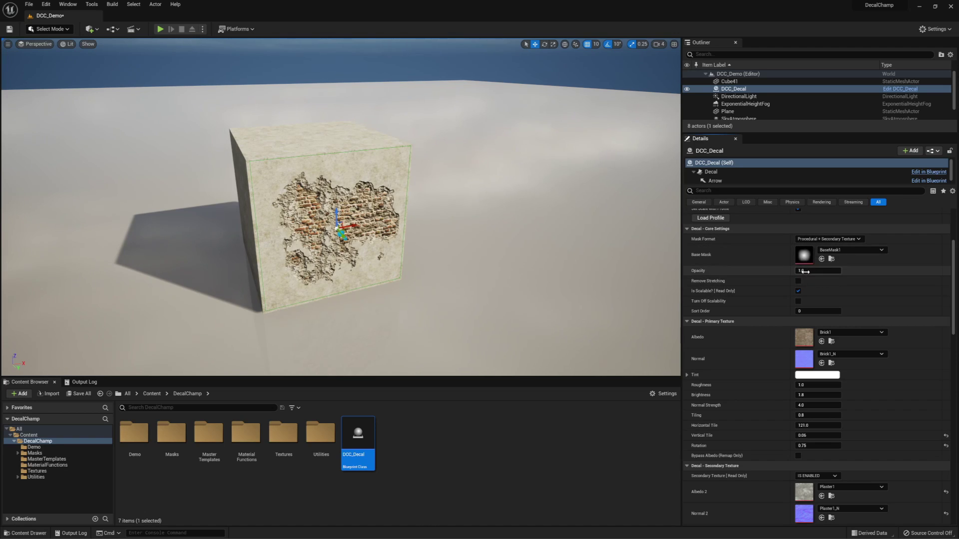
- Try out the decal's opacity and move the decal sideways until it overlaps the vertical edge beside the cube's shaded face
mouse_move(804, 272)
left_mouse_down()
mouse_move(774, 271)
mouse_move(801, 271)
left_mouse_up()
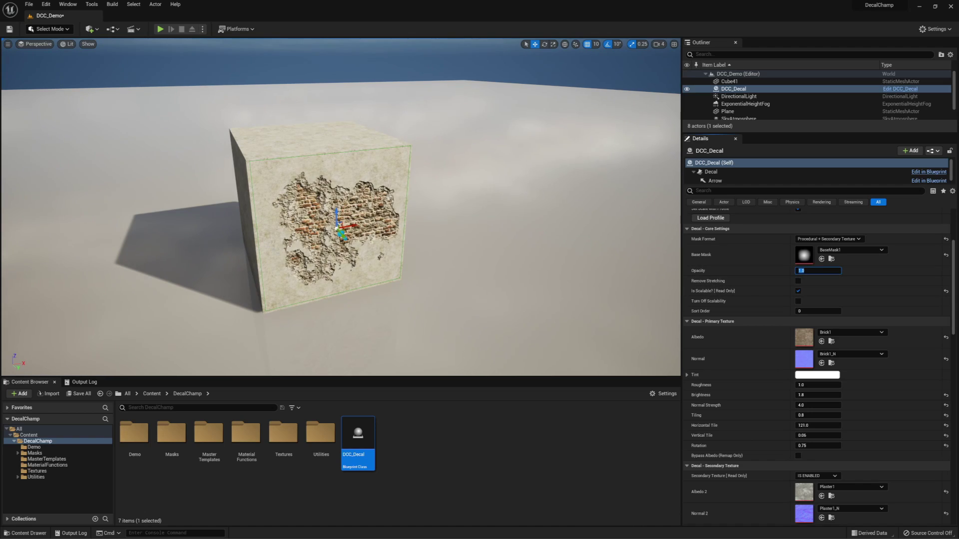
left_click_drag(350, 227, 293, 261)
mouse_move(368, 282)
right_mouse_down()
mouse_move(394, 293)
mouse_move(387, 280)
mouse_move(377, 290)
mouse_move(368, 282)
right_mouse_up()
scroll(369, 282, "up", 5)
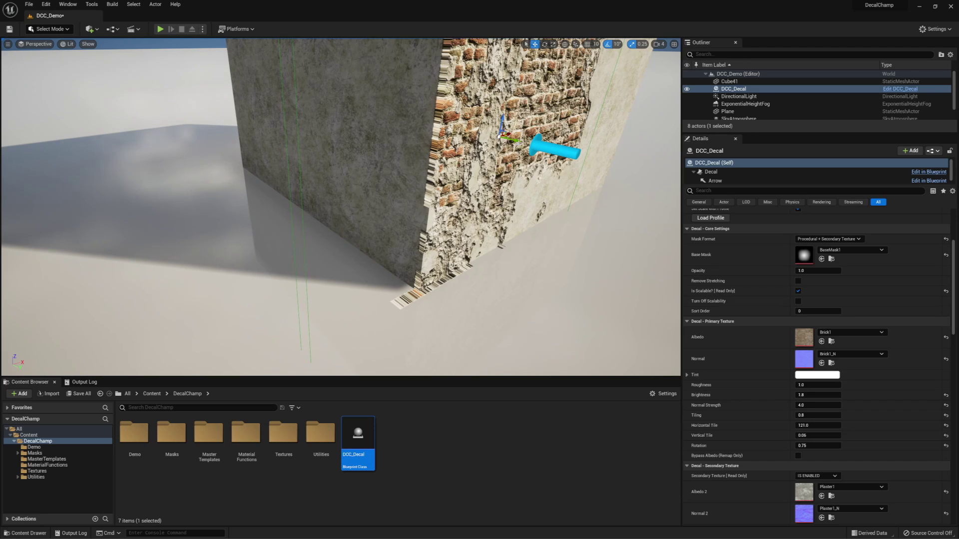
left_click_drag(517, 143, 522, 148)
- Test Remove Stretching on the overlapping decal, and bring the decal back to the middle of the cube's front face with the option off
left_click(798, 281)
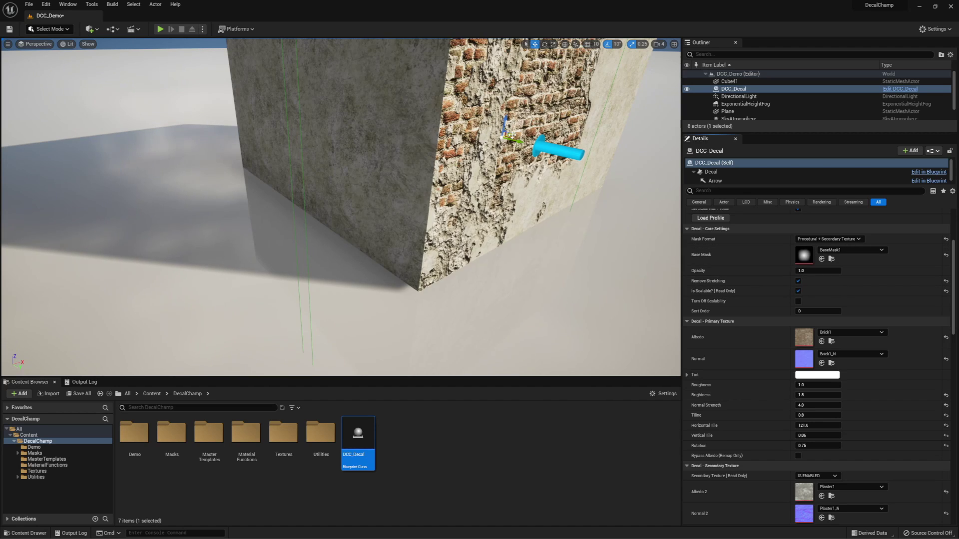
right_click_drag(507, 133, 472, 133)
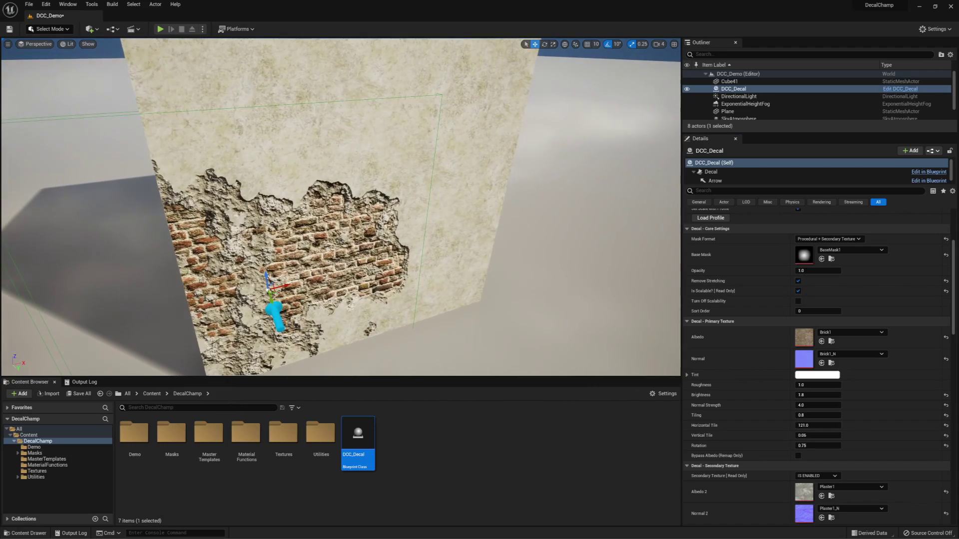
left_click_drag(282, 287, 355, 206)
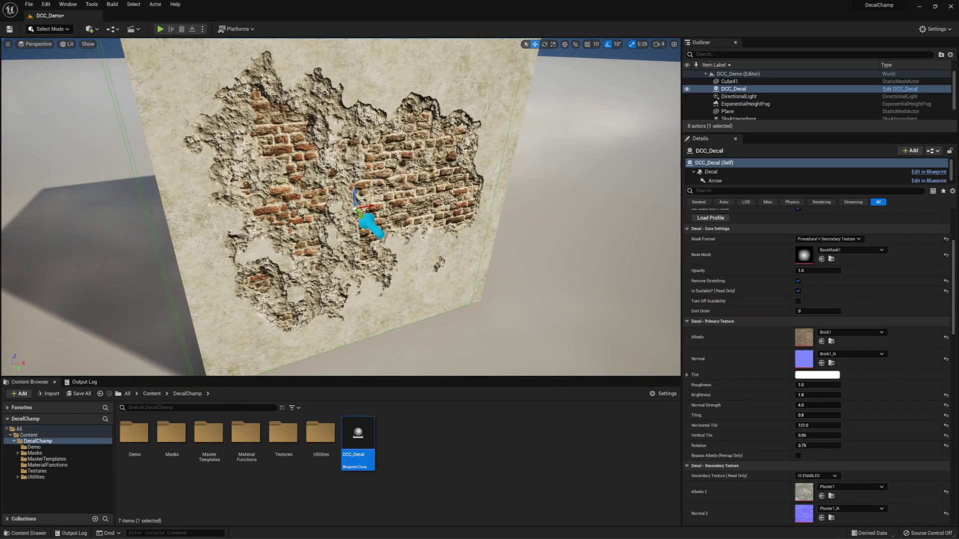
left_click(797, 281)
- Place a copy of the cube flush against each side of the original, using grid snapping, to form a three-cube wall
scroll(772, 288, "down", 1)
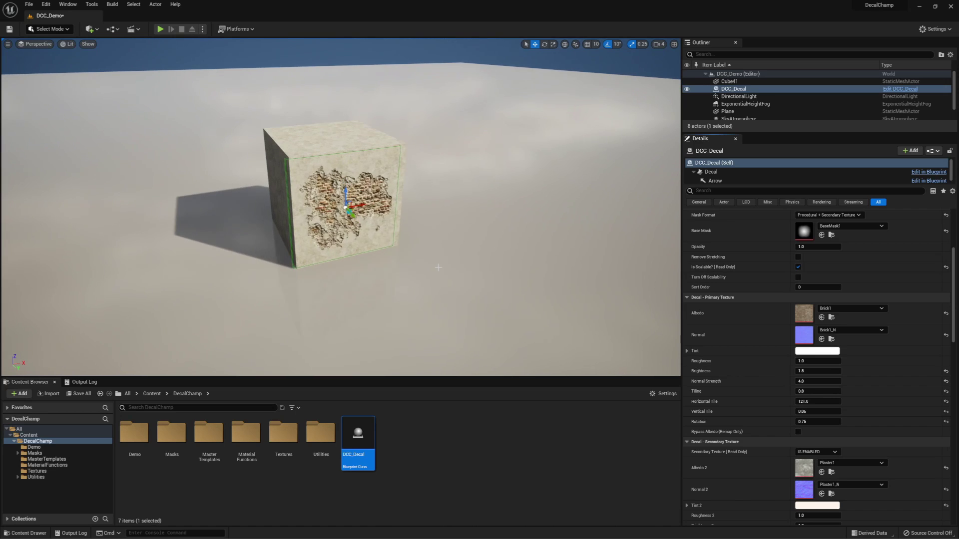
left_click(321, 161)
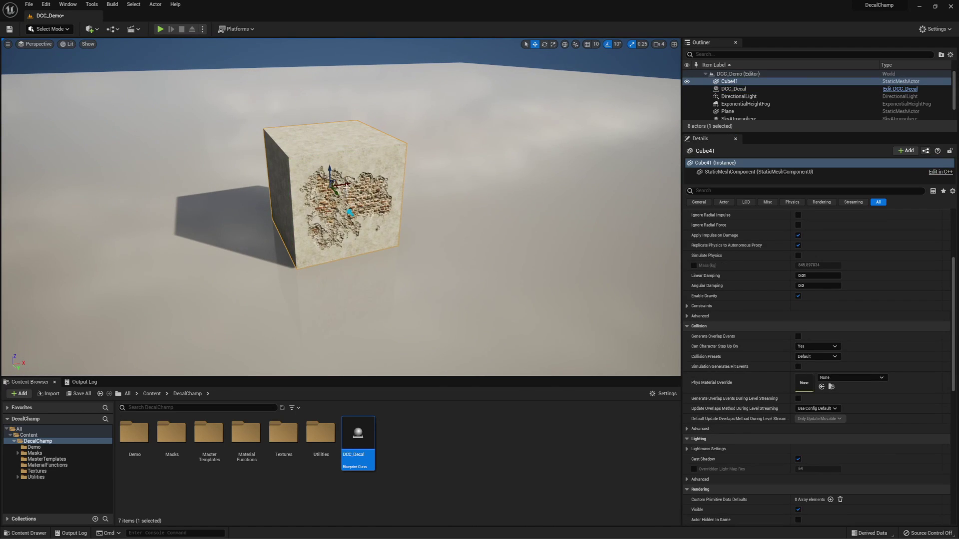
left_click_drag(347, 185, 242, 198, "alt")
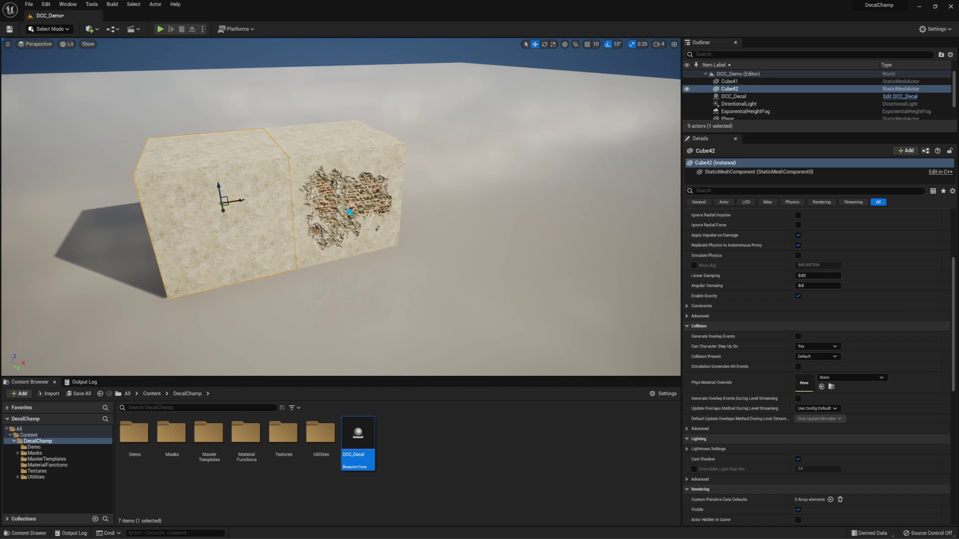
left_click(588, 44)
left_click_drag(242, 202, 435, 170, "alt")
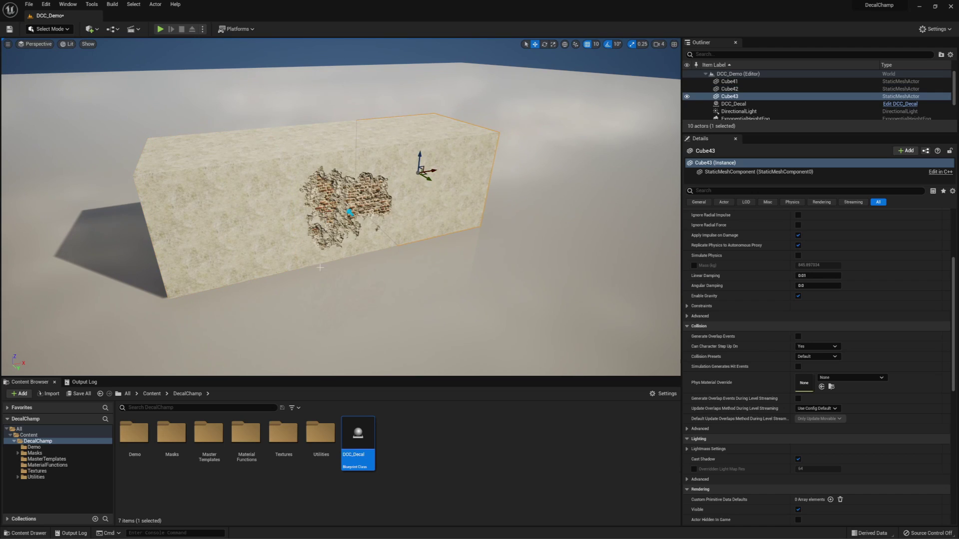
- Scale the brick decal horizontally until it spans the full width of the three-cube wall
left_click(350, 212)
key("e")
key("r")
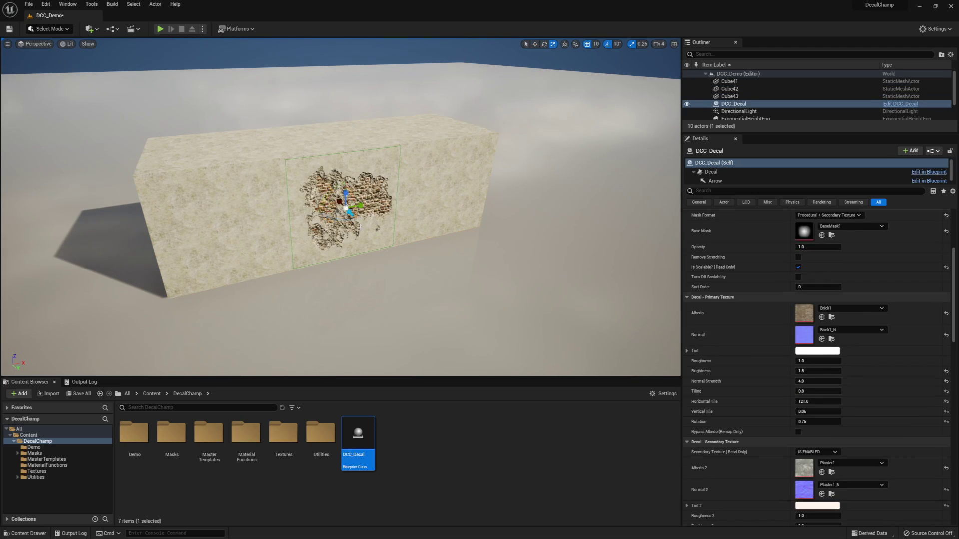
left_click_drag(358, 205, 467, 200)
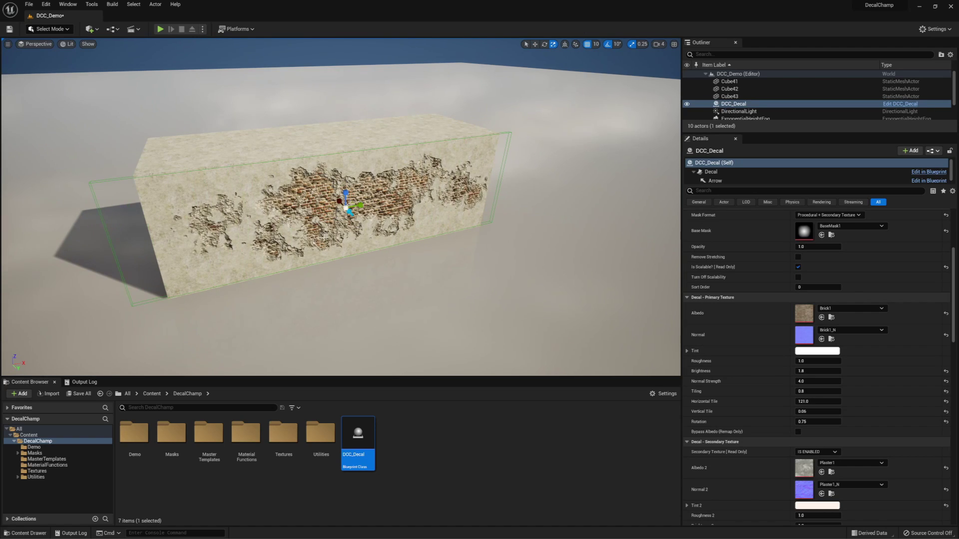
scroll(359, 257, "up", 5)
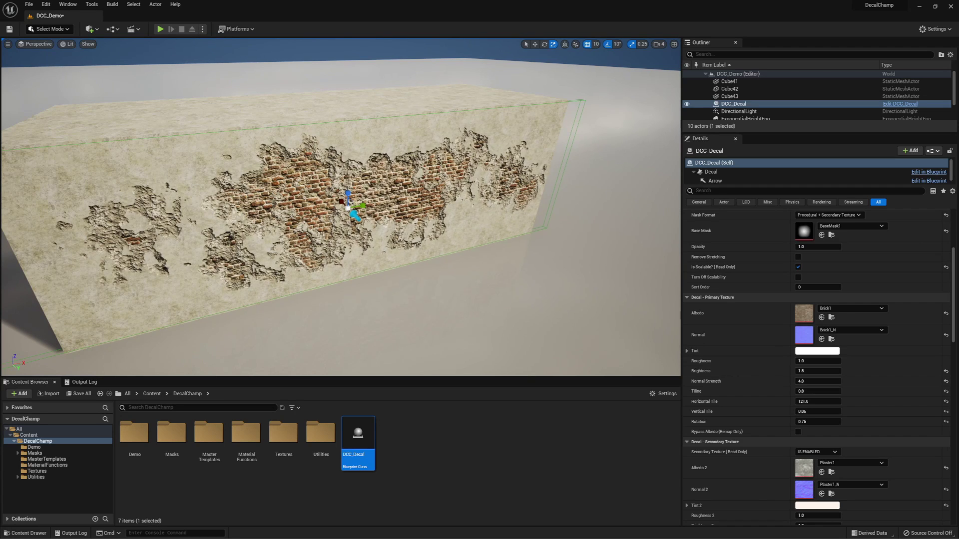
left_click_drag(360, 205, 429, 206)
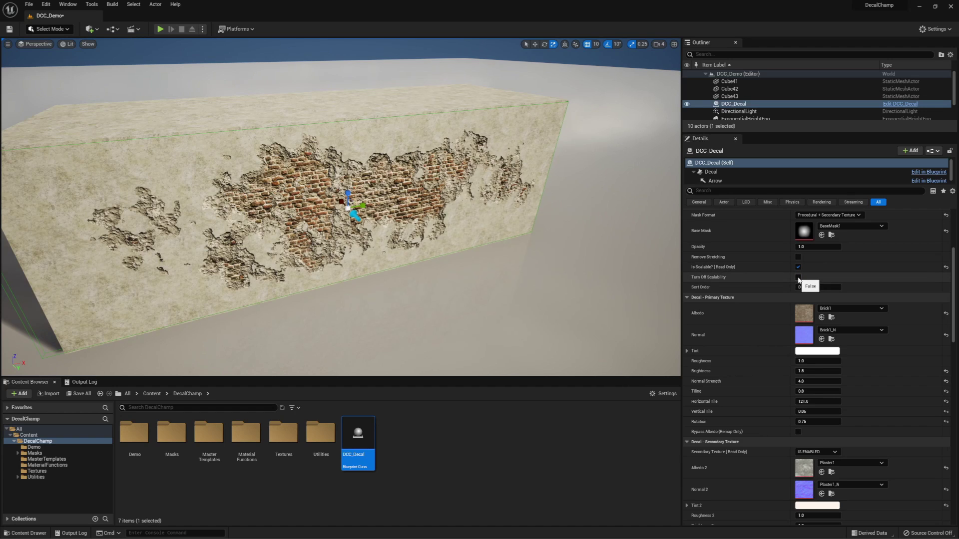
- Narrow the decal to about half the wall's width with Turn Off Scalability enabled, and disable that option again
left_click(797, 278)
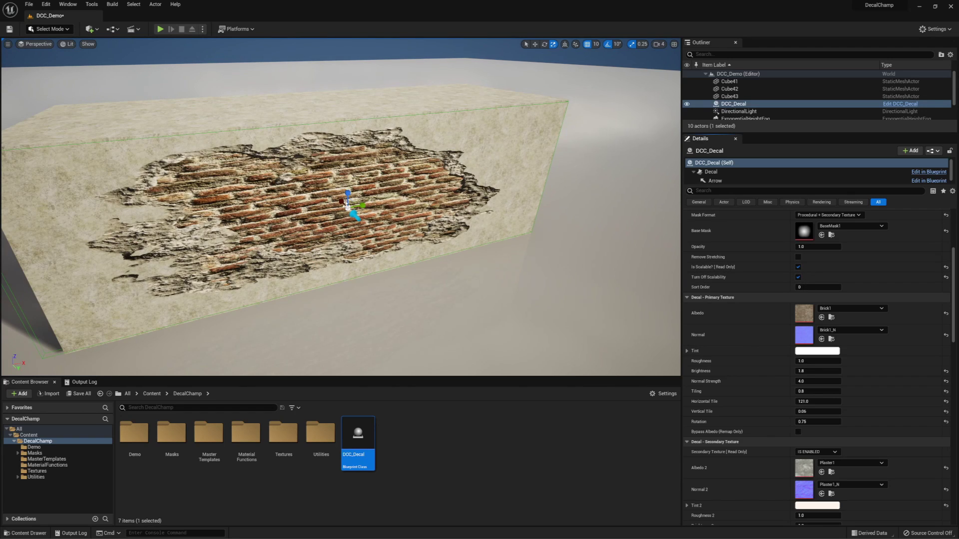
mouse_move(363, 206)
left_mouse_down()
mouse_move(335, 207)
mouse_move(379, 207)
mouse_move(335, 206)
mouse_move(370, 206)
mouse_move(350, 206)
left_mouse_up()
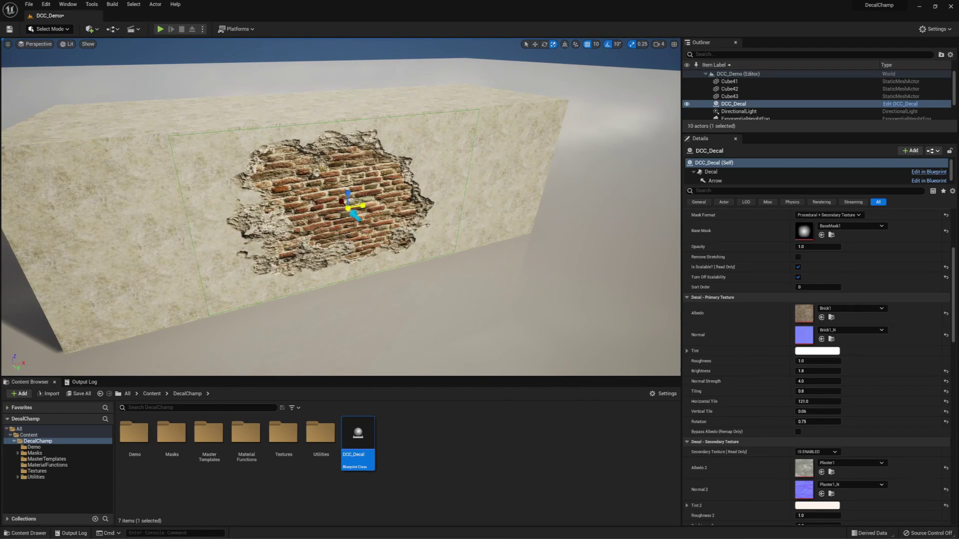
left_click(798, 277)
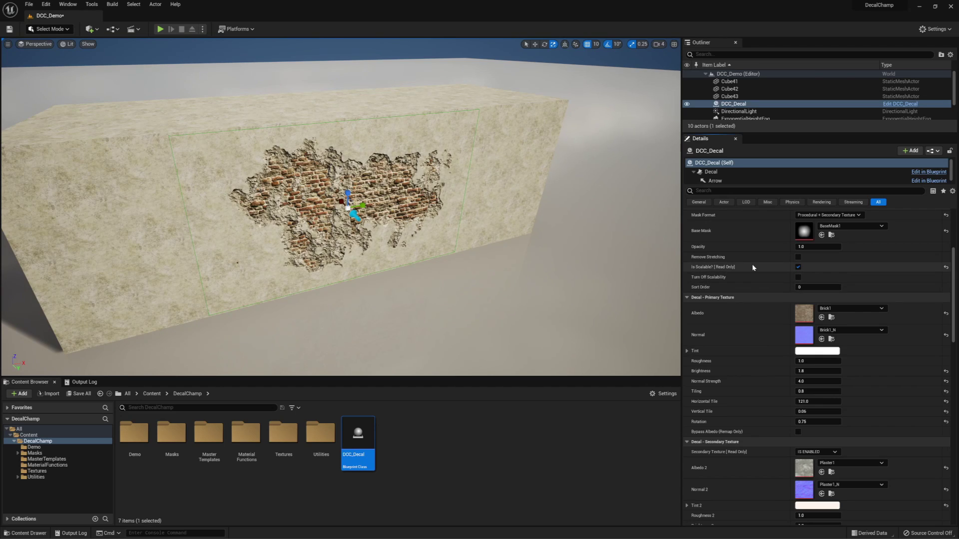
- Examine the decal's Primary Texture and Secondary Texture settings, including albedo, normal, tint, tiling and rotation
scroll(747, 269, "down", 2)
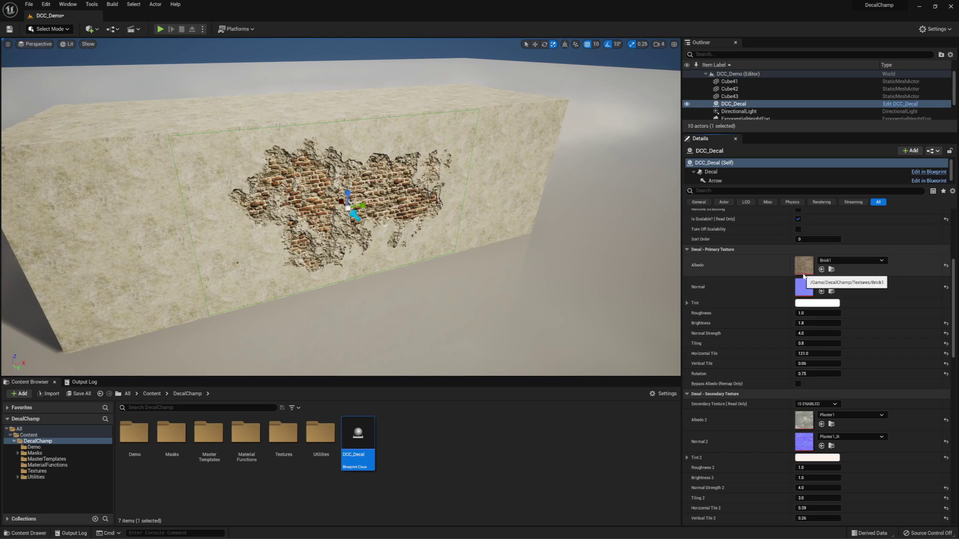
scroll(779, 302, "down", 3)
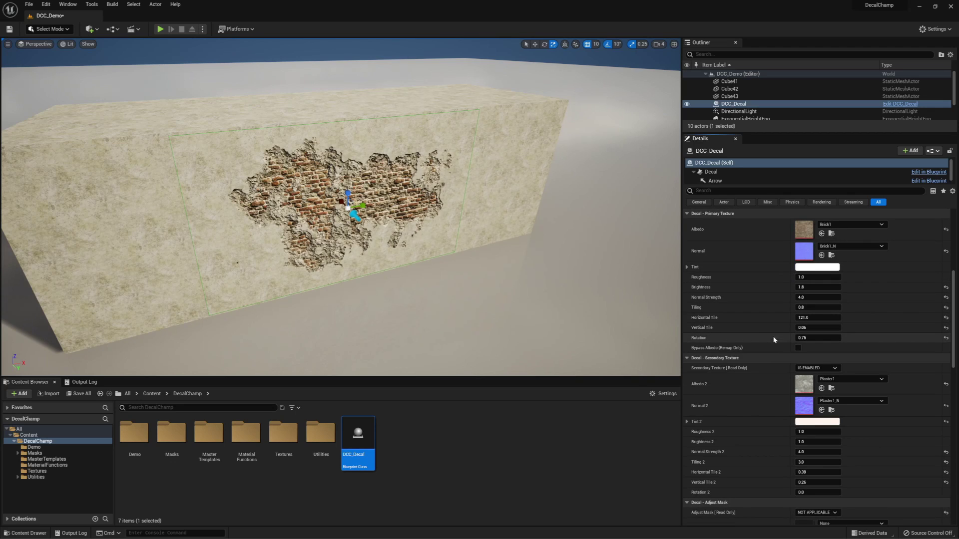
scroll(779, 311, "up", 2)
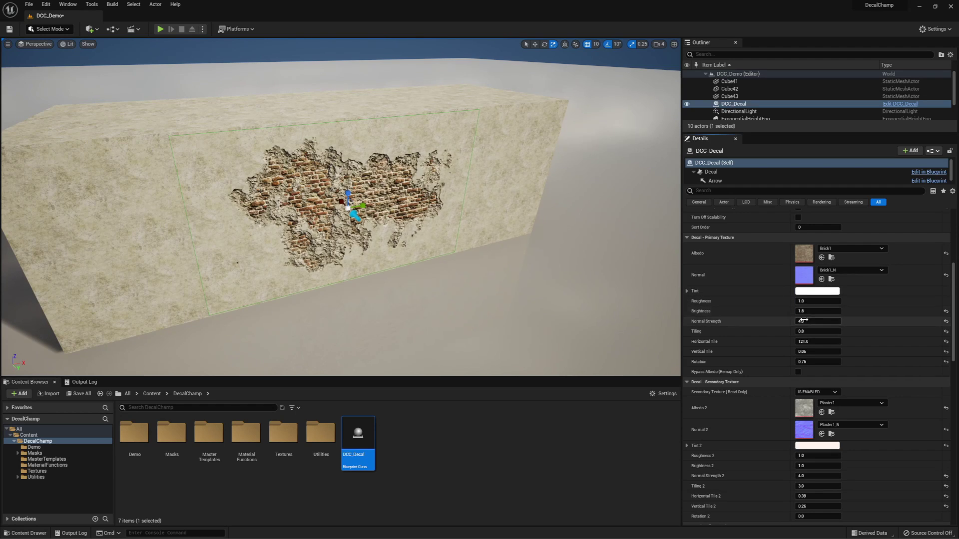
scroll(787, 300, "down", 3)
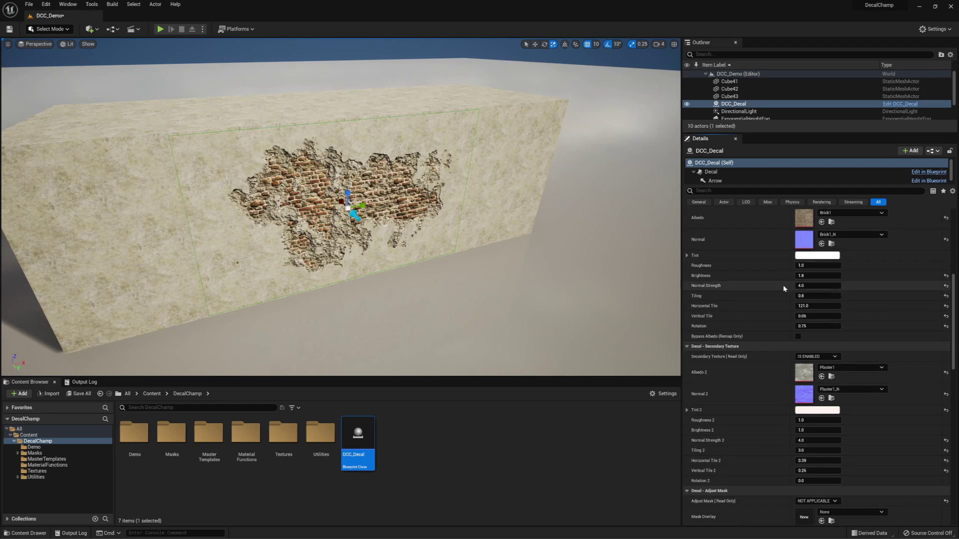
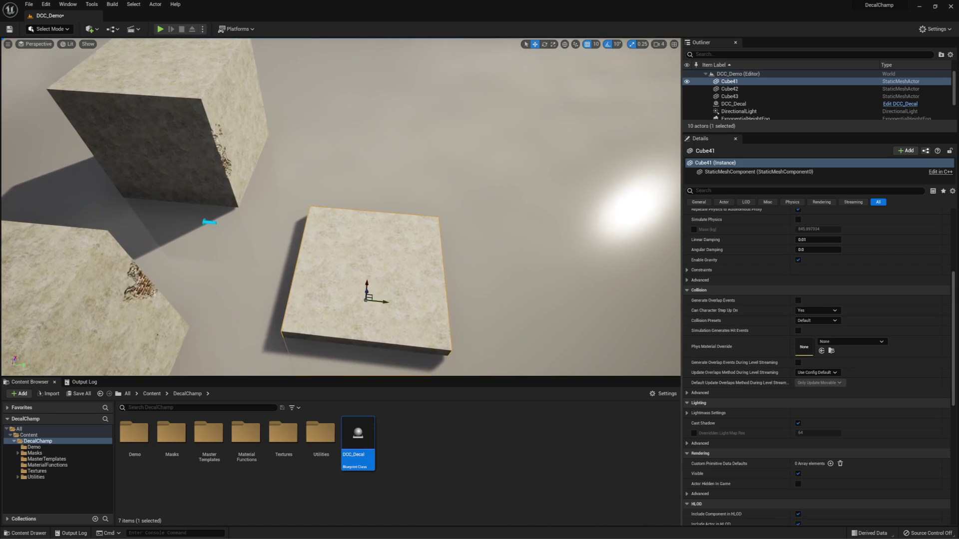
- Place a new DCC_Decal on the top face of the flat slab
left_click_drag(417, 239, 516, 249)
right_click_drag(516, 249, 506, 237)
key("d")
right_click_drag(420, 247, 419, 229)
left_click_drag(357, 445, 342, 185)
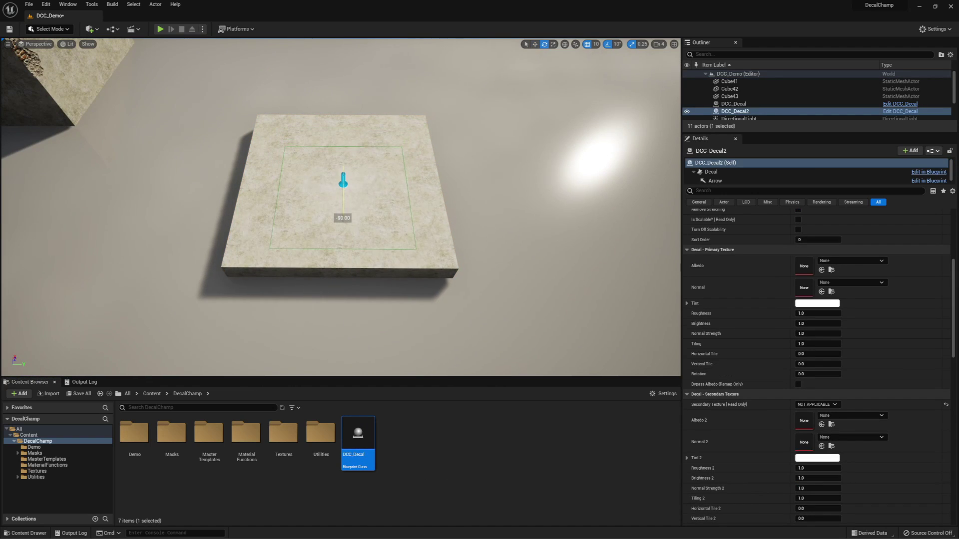
- Turn off grid snapping for movement and raise the new decal slightly above the slab's top surface
right_click_drag(305, 233, 302, 180)
key("q")
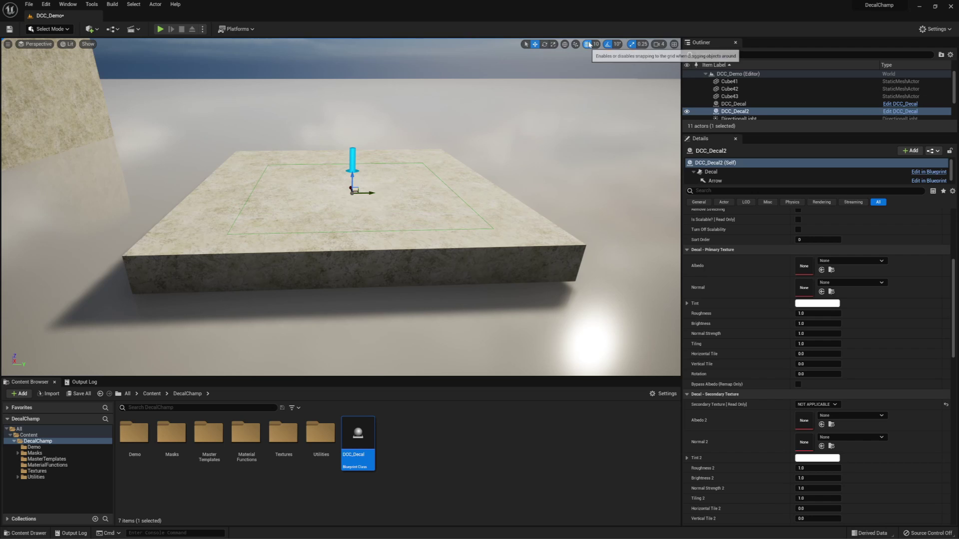
left_click_drag(353, 178, 353, 173)
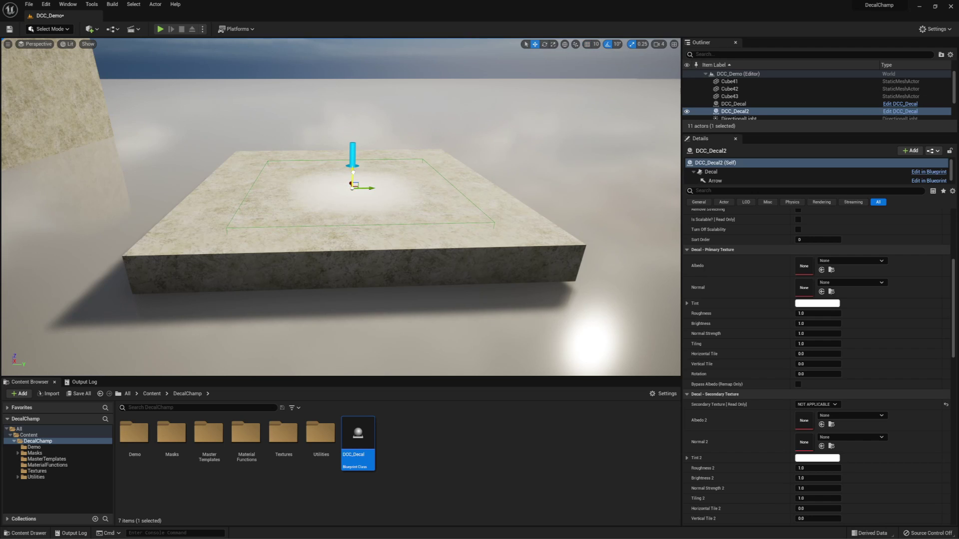
right_click_drag(352, 171, 355, 203)
key("e")
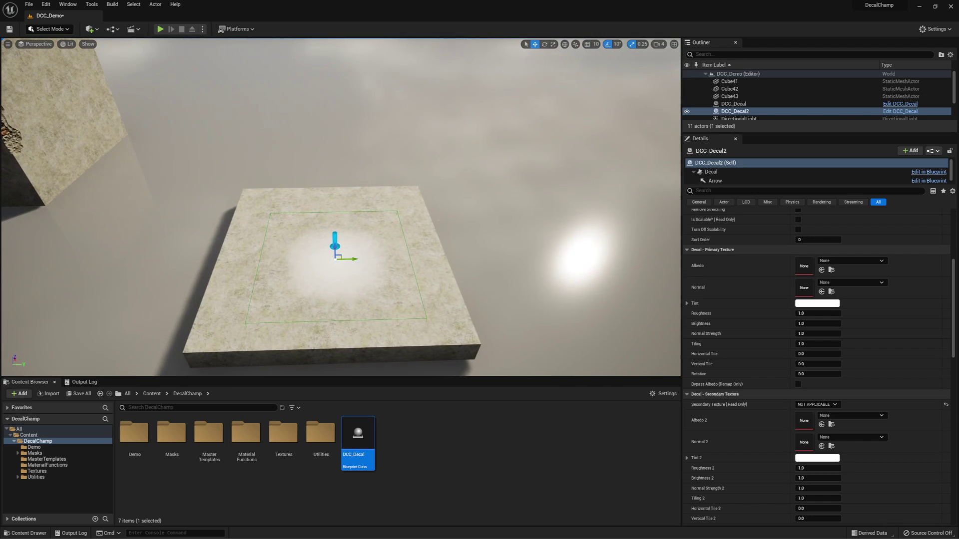
- Set the new decal's Decal Profile to Puddle_Advanced and load the profile
scroll(784, 332, "up", 6)
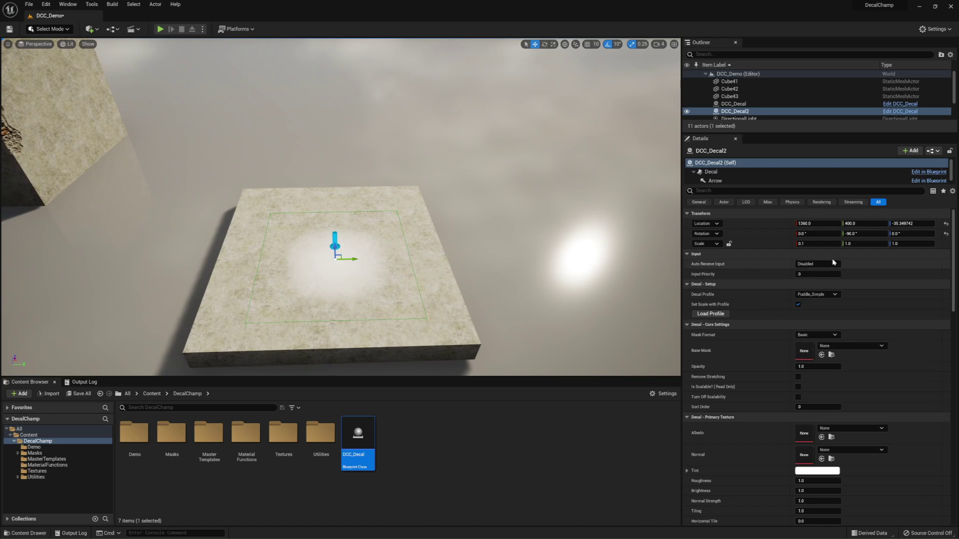
left_click(821, 294)
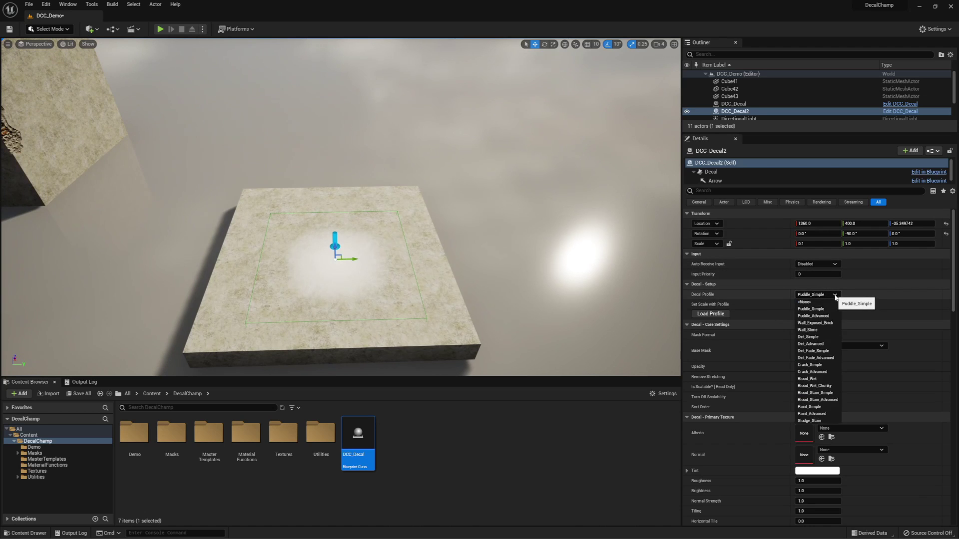
left_click(821, 316)
left_click(714, 314)
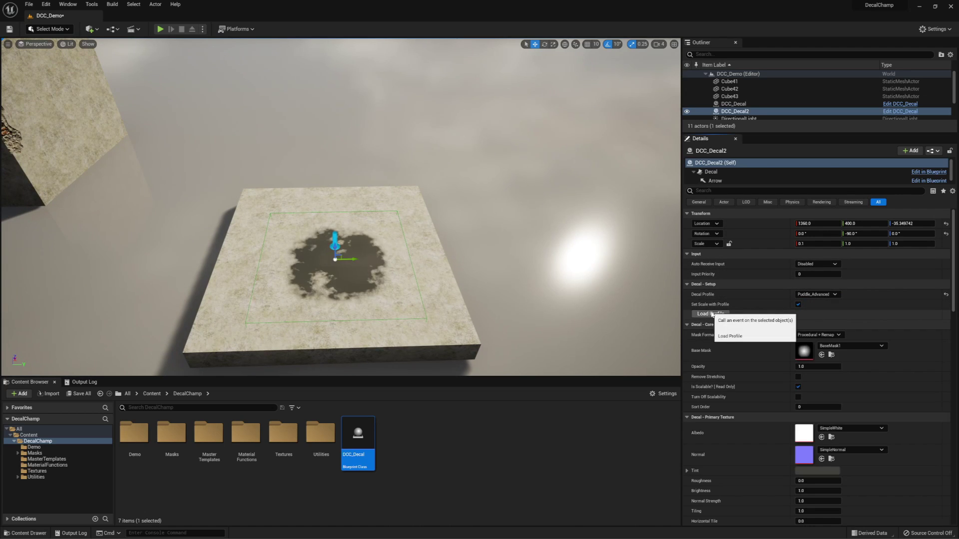
- Apply the ConcreteFloor material from the Demo folder to the slab under the puddle decal
right_click_drag(499, 240, 514, 257)
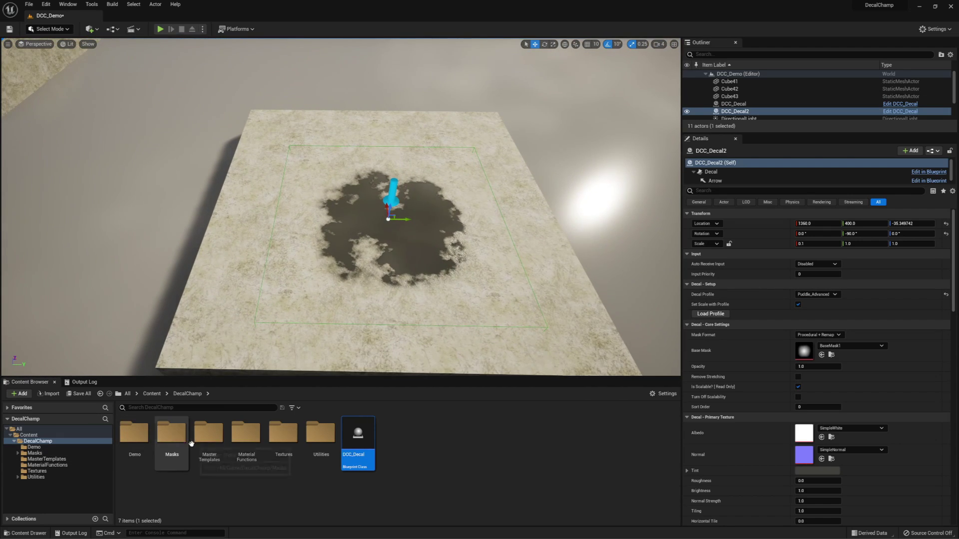
double_click(142, 439)
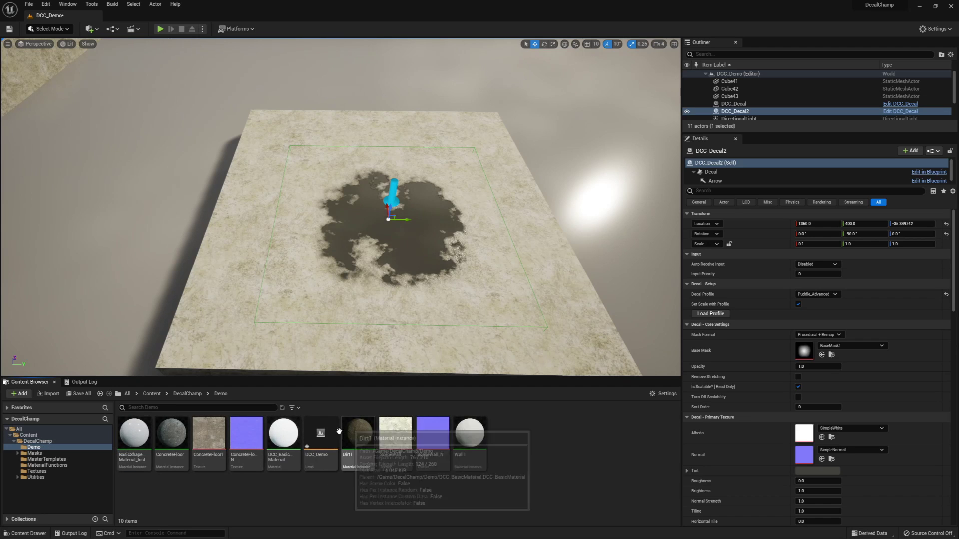
left_click_drag(171, 433, 221, 286)
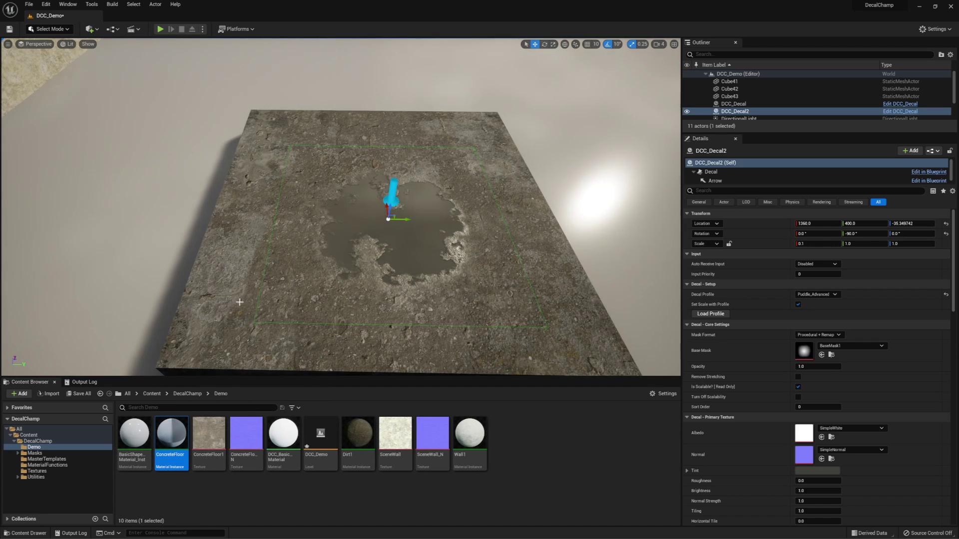
- Set the puddle decal's Y and Z scale to 1.5
right_click_drag(240, 302, 300, 295)
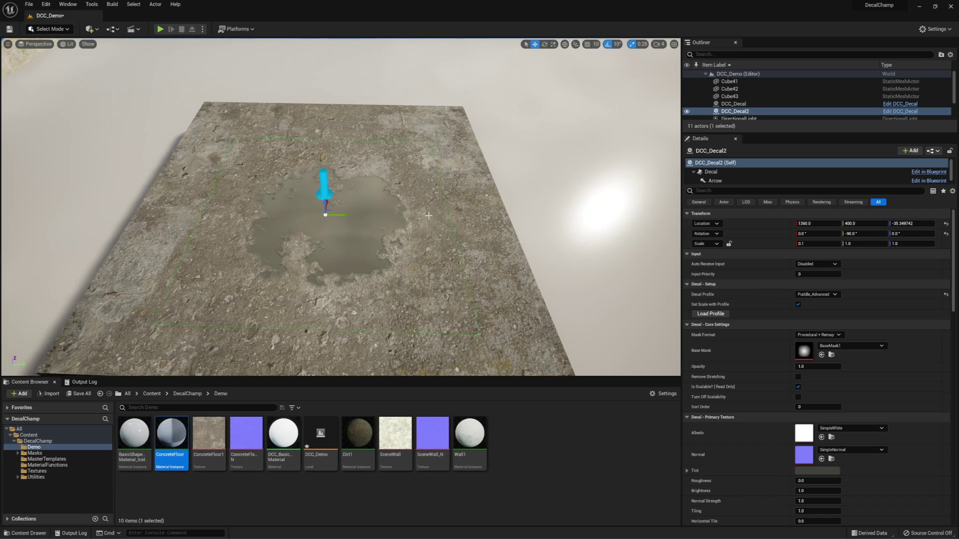
right_click_drag(354, 236, 322, 254)
left_click_drag(364, 237, 352, 250, "alt")
mouse_move(355, 238)
right_mouse_down()
mouse_move(330, 237)
mouse_move(355, 239)
right_mouse_up()
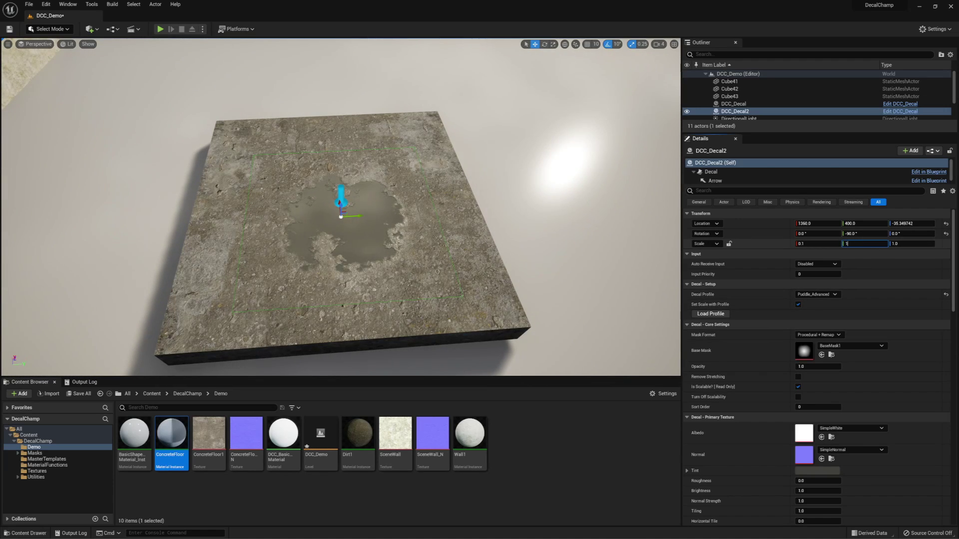
key("Tab")
type("1.5")
key("Tab")
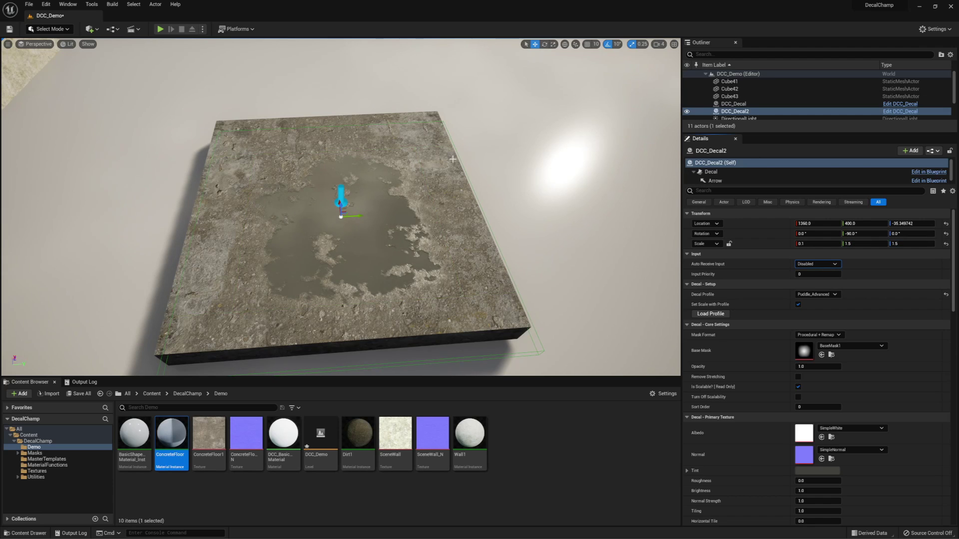
- Enable Bypass Albedo (Remap Only) in the puddle decal's Primary Texture settings
right_click_drag(416, 258, 447, 254)
right_click_drag(372, 249, 416, 258)
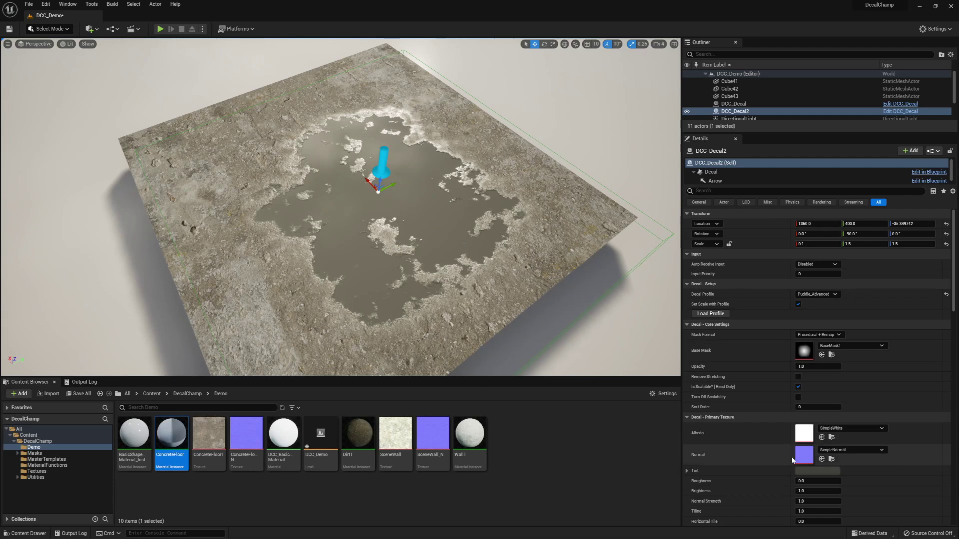
scroll(747, 307, "down", 10)
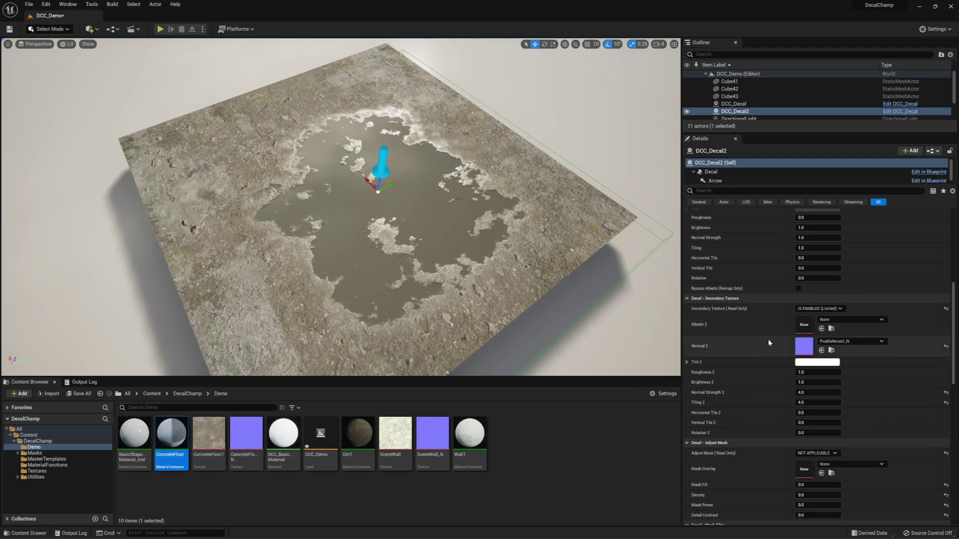
scroll(759, 319, "up", 8)
scroll(764, 322, "up", 2)
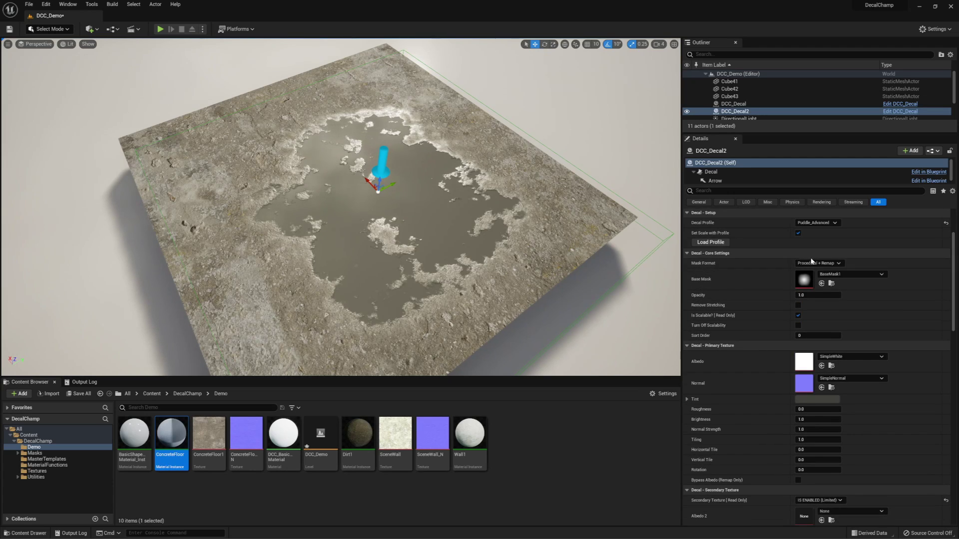
scroll(739, 399, "down", 3)
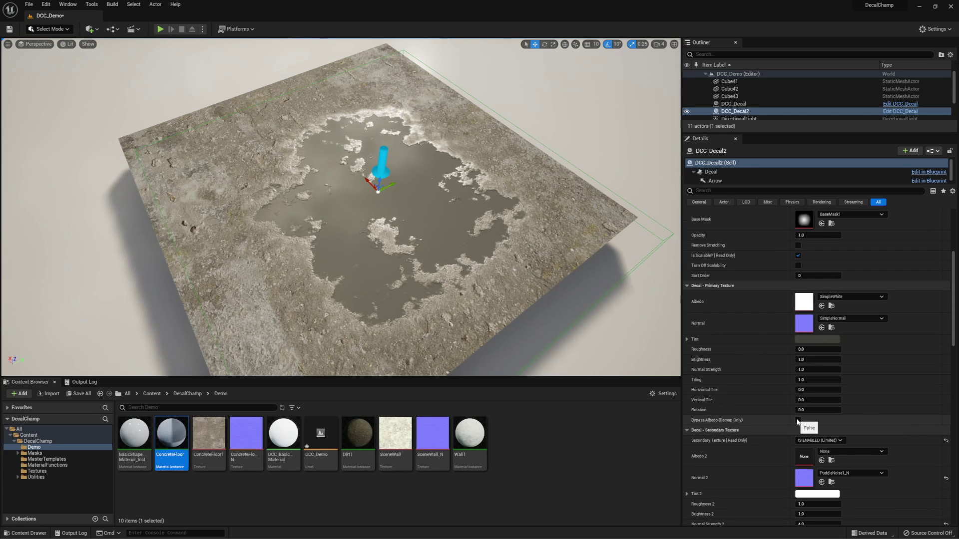
left_click(797, 421)
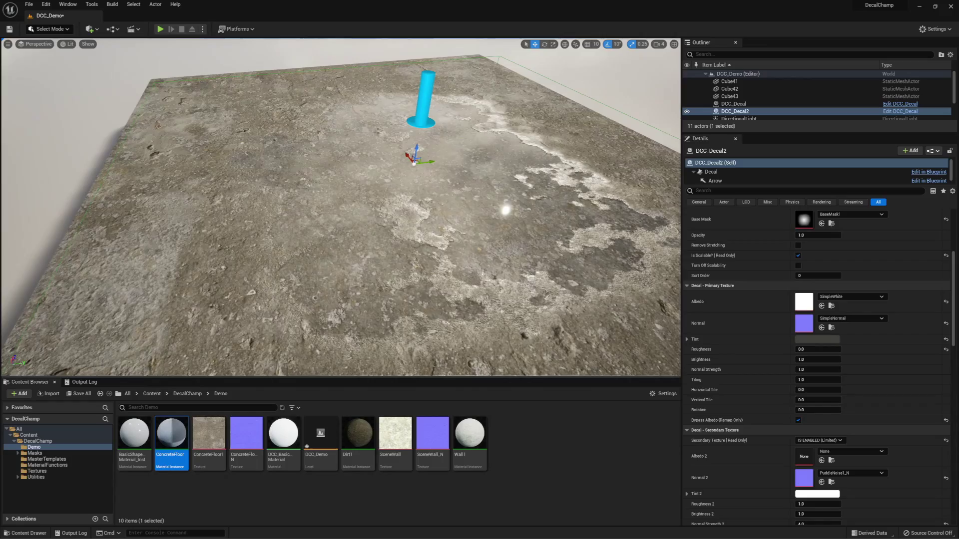
- Examine the puddle's reflections and transparency on the concrete slab from several viewing angles
right_click_drag(341, 207, 195, 189)
key("d")
key("d")
key("a")
key("a")
key("d")
key("a")
key("d")
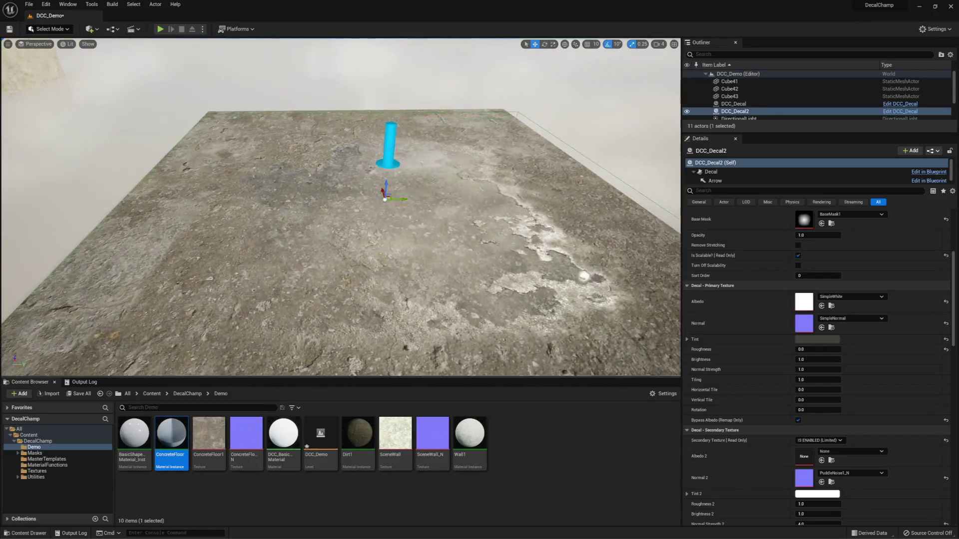
right_click_drag(304, 212, 350, 214)
key("a")
scroll(490, 261, "down", 5)
right_click_drag(484, 266, 414, 285)
- Examine the puddle decal's Mask Format and the read-only availability indicators for Secondary Texture, Adjust Mask and Mask Tiler
scroll(771, 330, "down", 5)
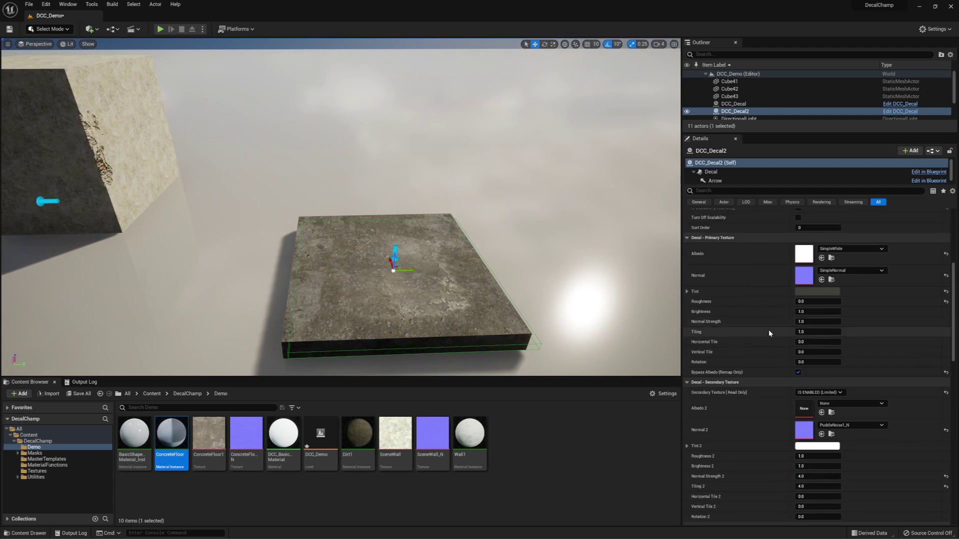
scroll(754, 312, "down", 1)
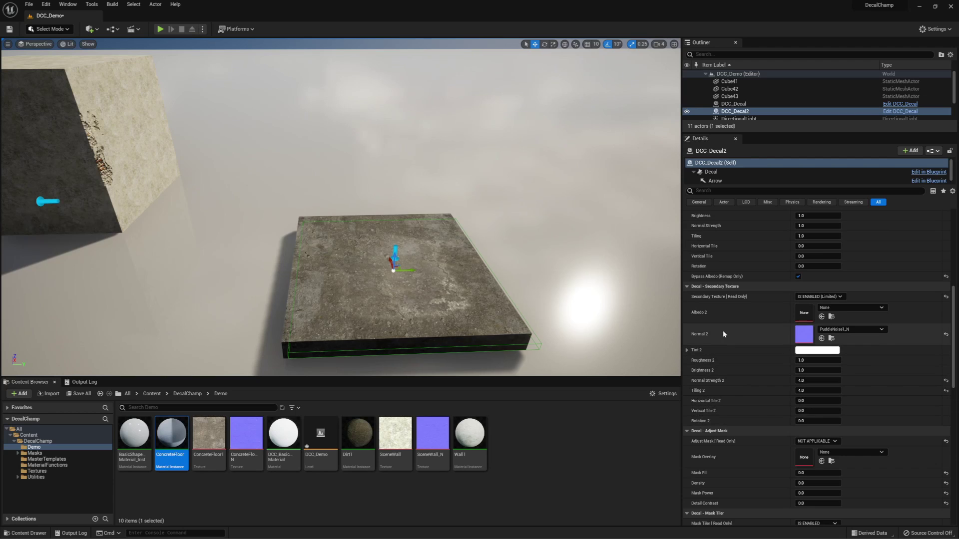
left_click(840, 297)
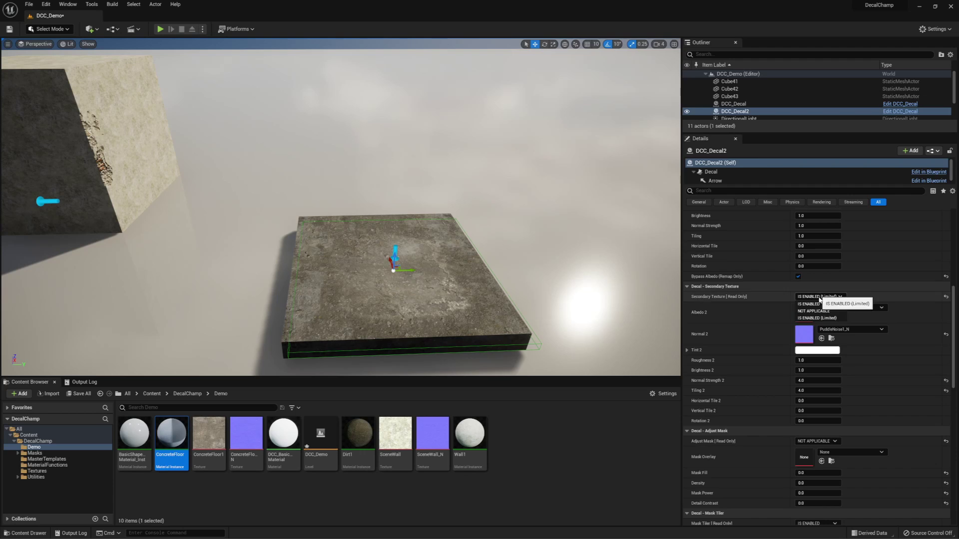
mouse_move(733, 298)
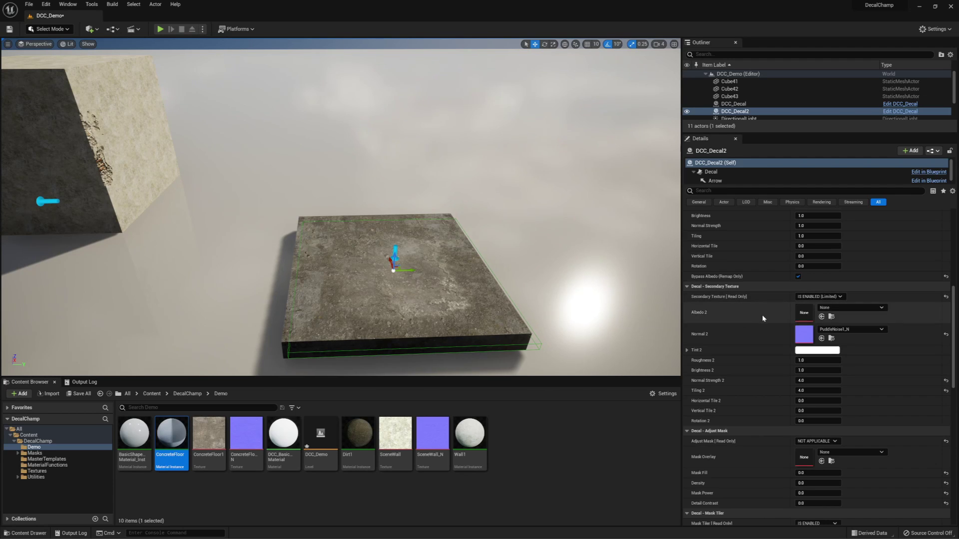
scroll(748, 356, "down", 3)
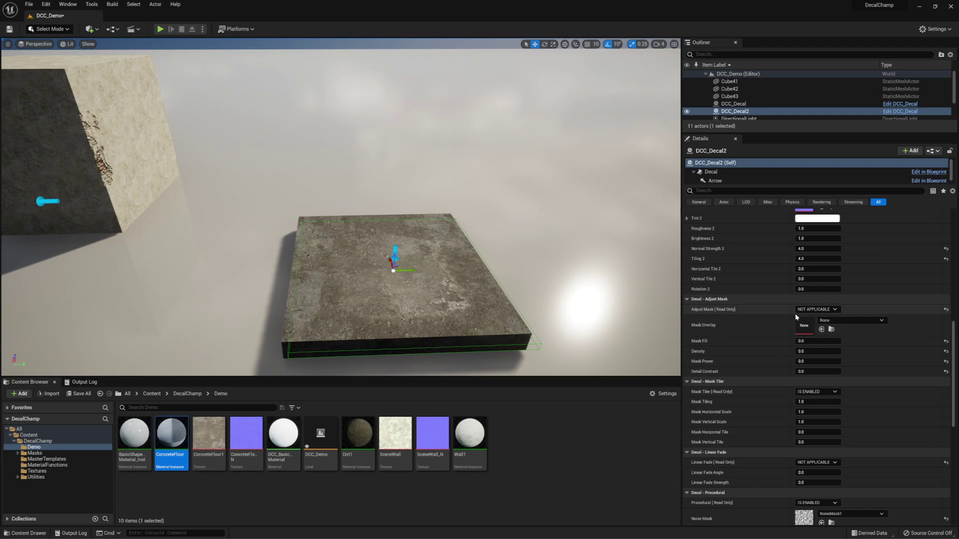
scroll(728, 389, "up", 10)
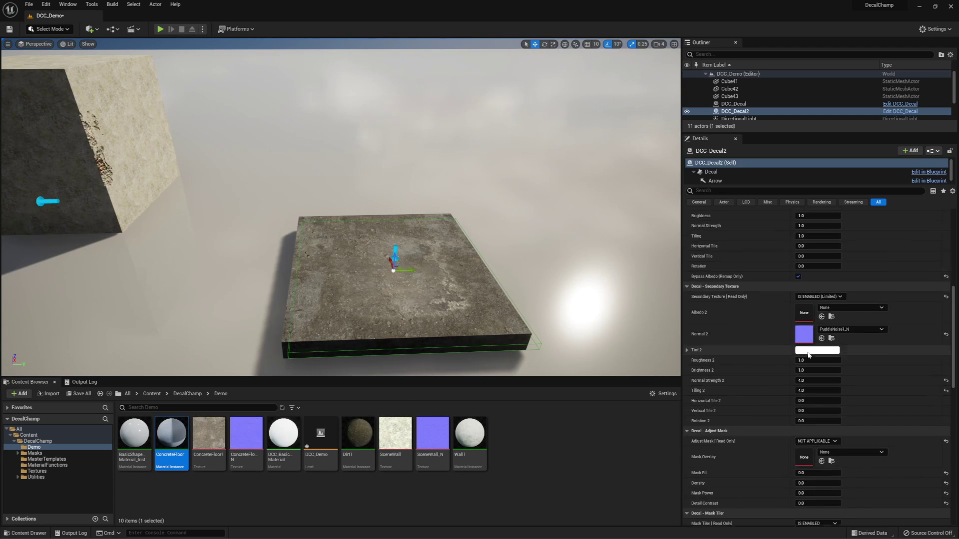
scroll(748, 407, "up", 1)
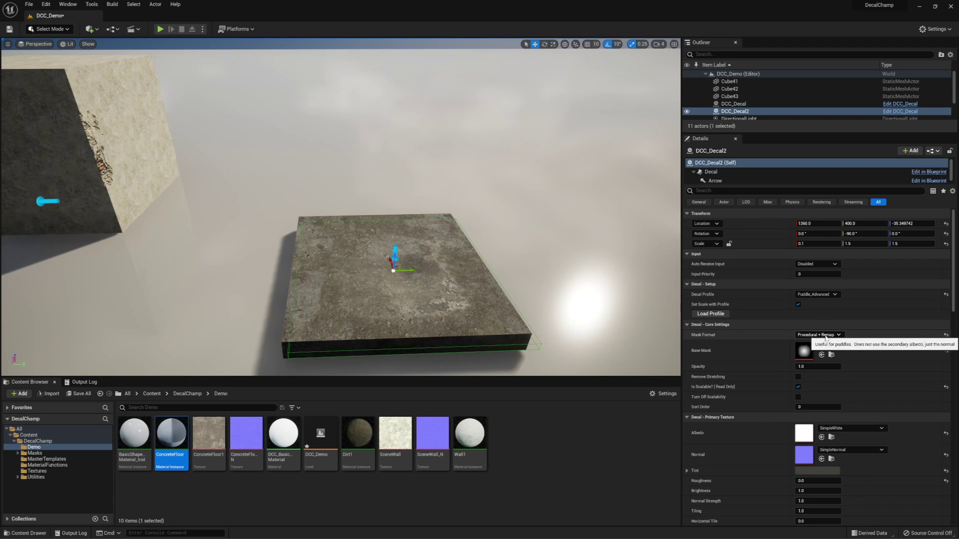
scroll(730, 326, "down", 10)
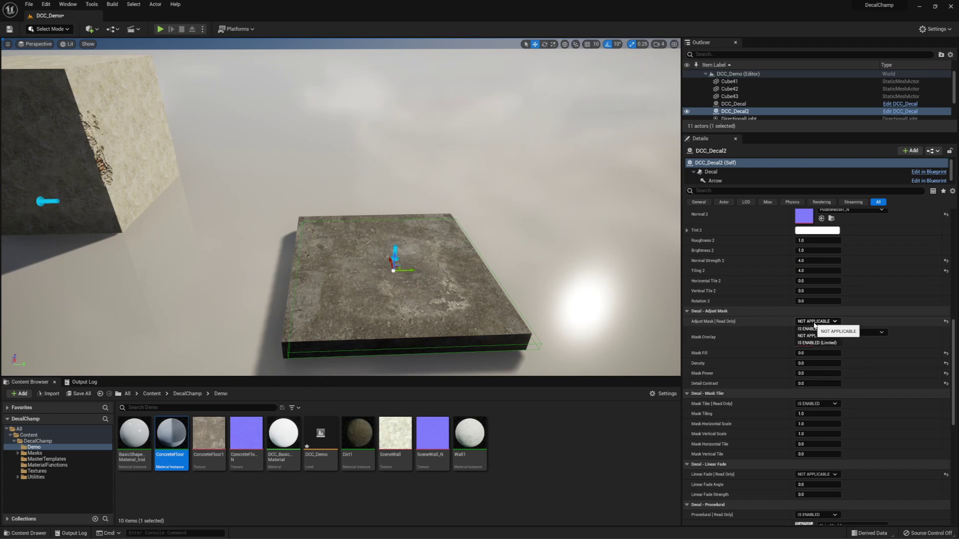
scroll(813, 407, "down", 1)
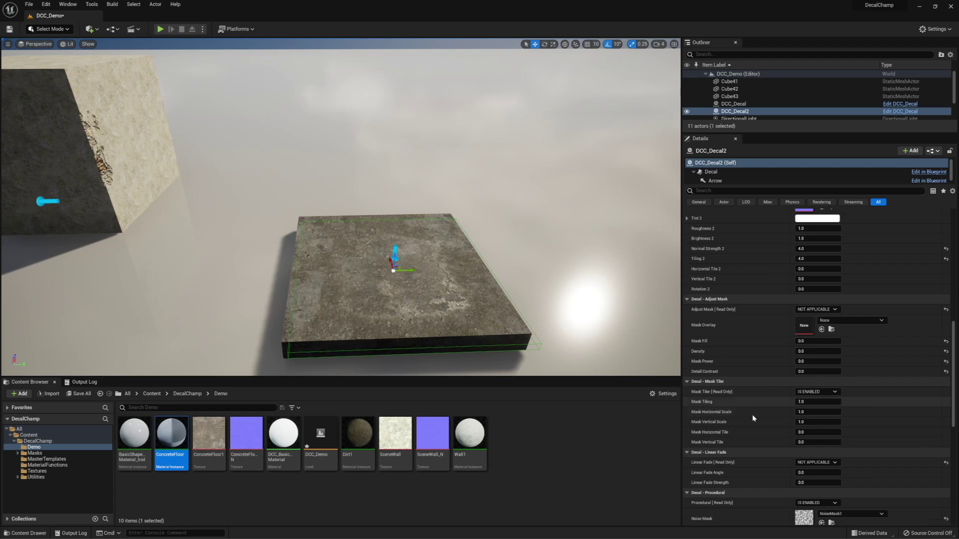
left_click(817, 393)
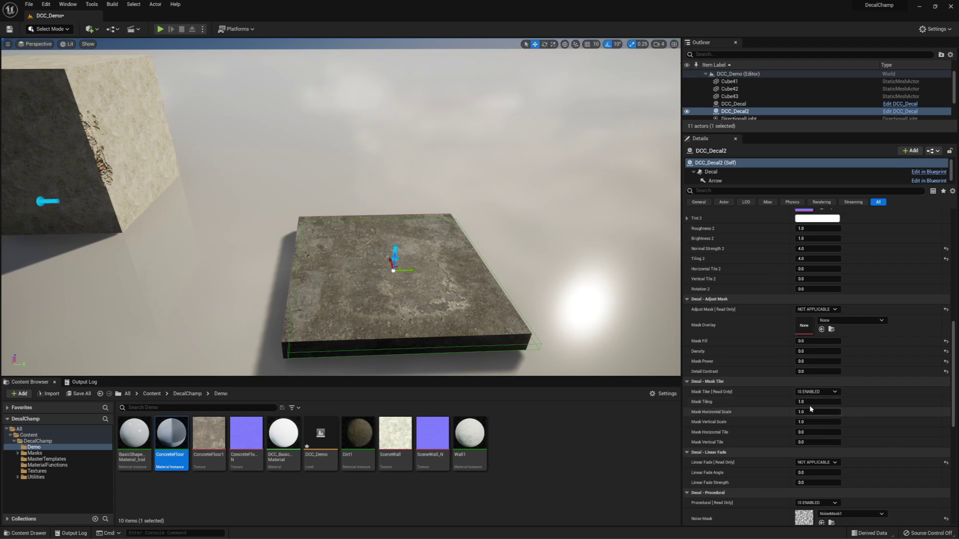
scroll(795, 288, "up", 4)
scroll(794, 287, "up", 18)
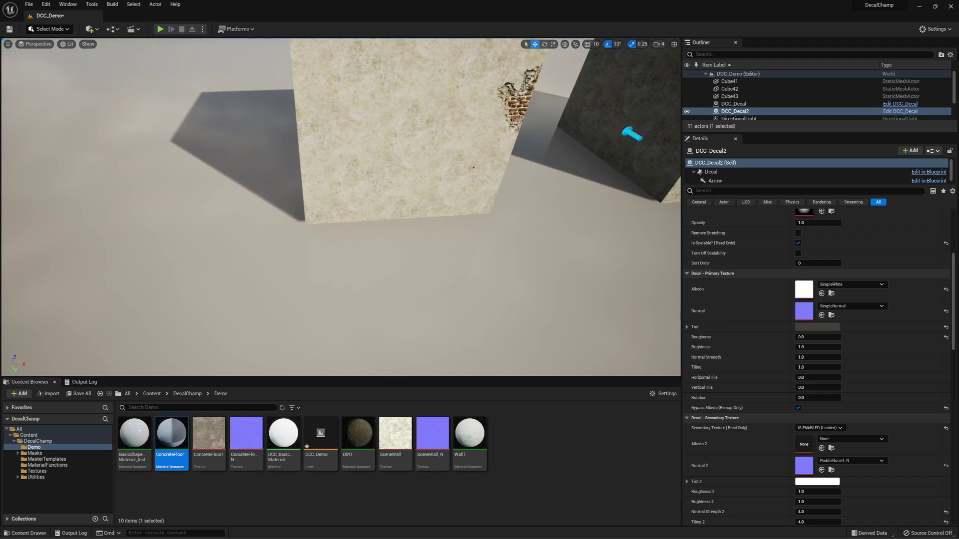
- Fill the gap between the two large cubes with a copy of the cube, completing the wall behind the brick decal
right_click_drag(412, 127, 484, 125)
left_click(410, 111)
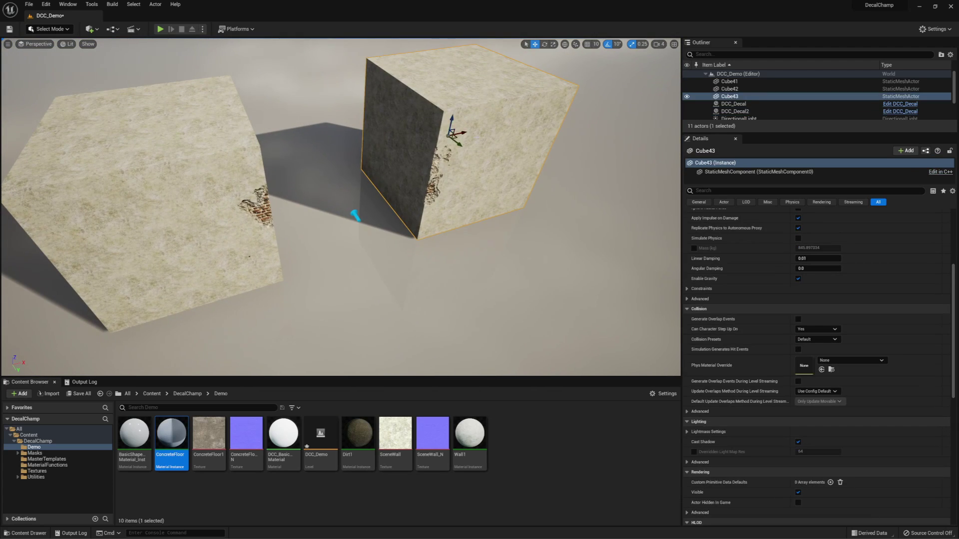
left_click_drag(464, 134, 351, 169, "alt")
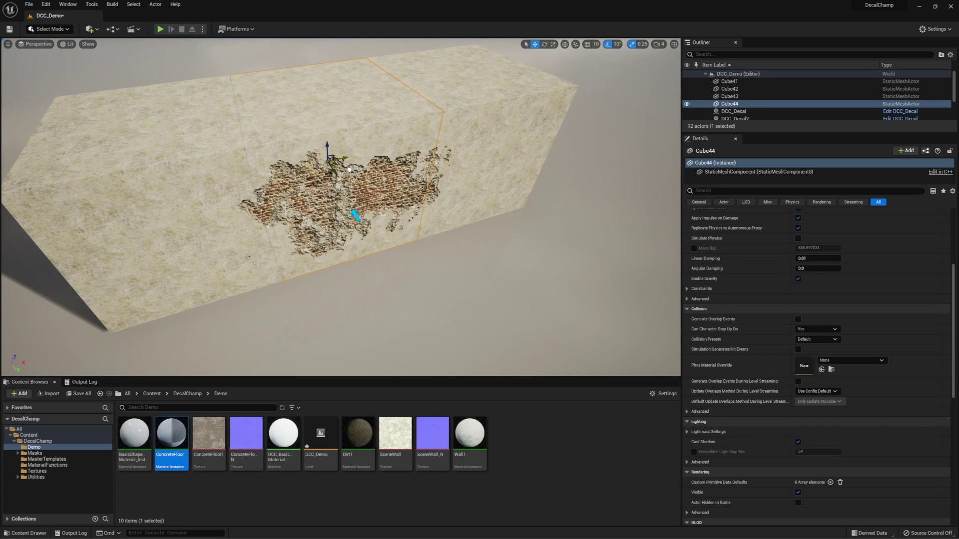
left_click(422, 281)
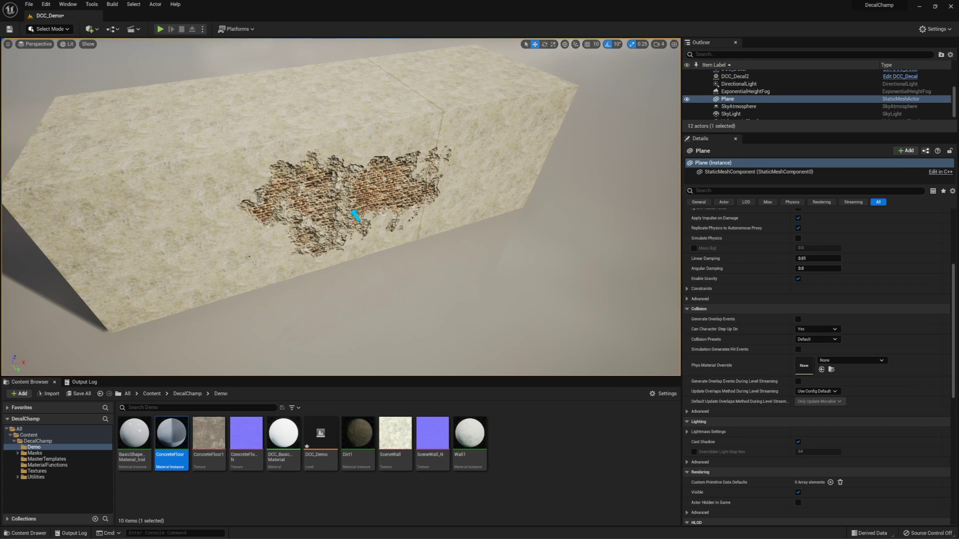
left_click(355, 215)
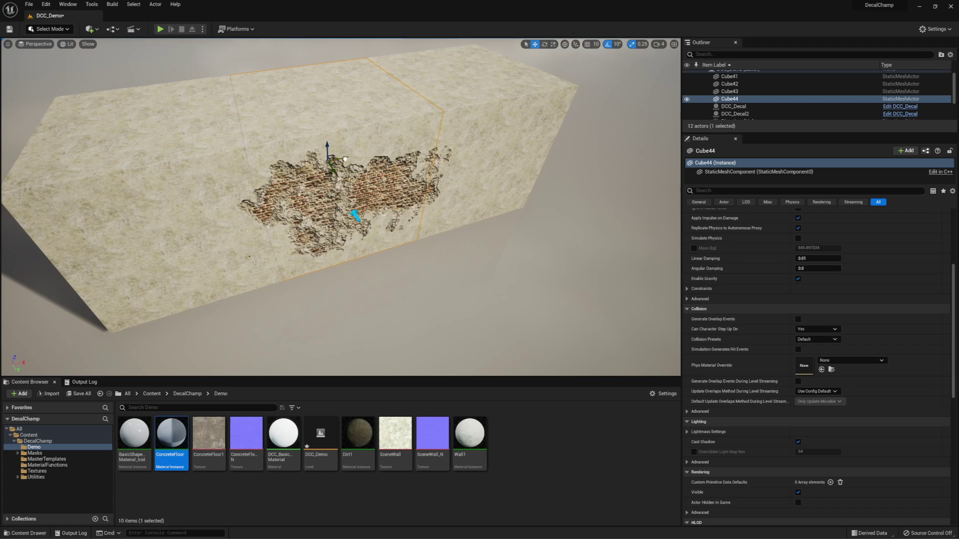
left_click(465, 291)
left_click_drag(380, 289, 379, 287, "alt")
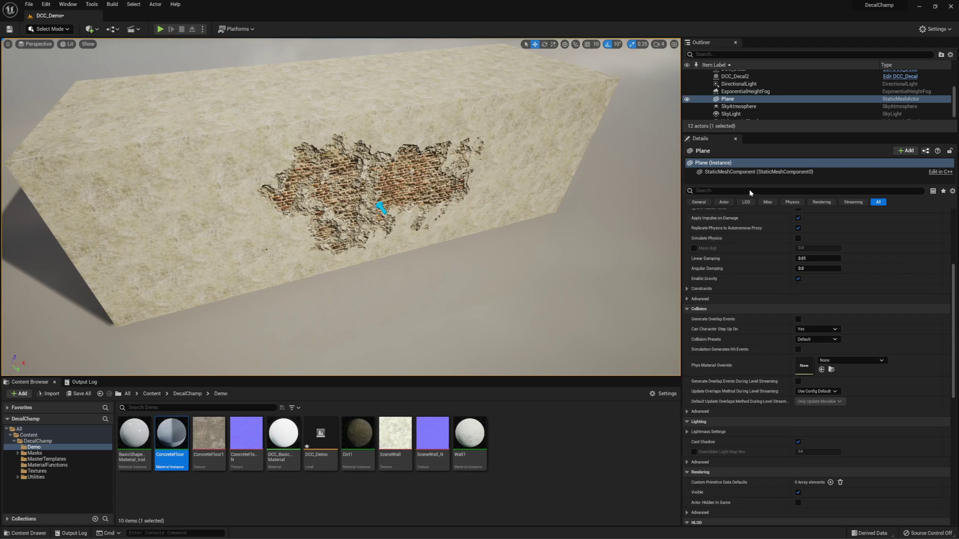
- Select the exposed brick decal on the wall and examine its texture, mask and procedural settings
left_click(381, 209)
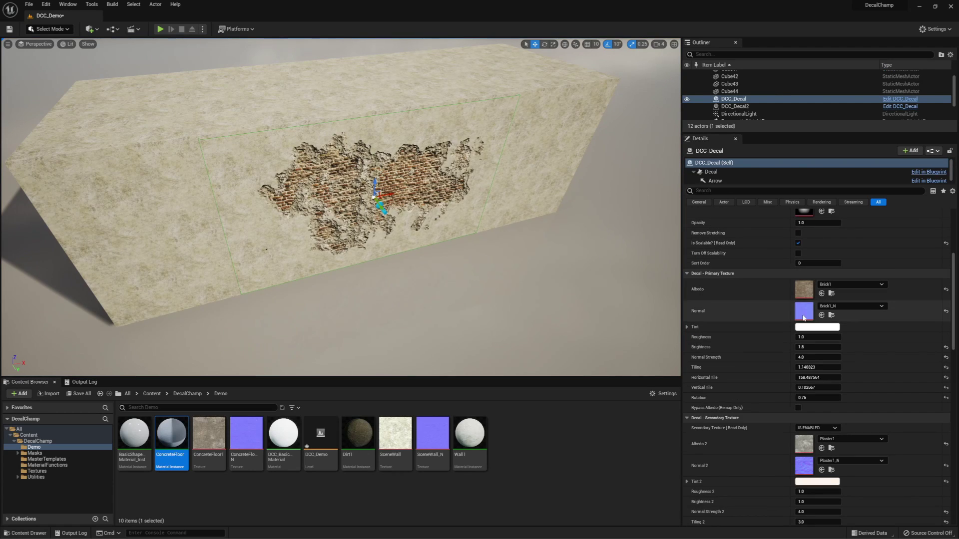
scroll(753, 333, "down", 4)
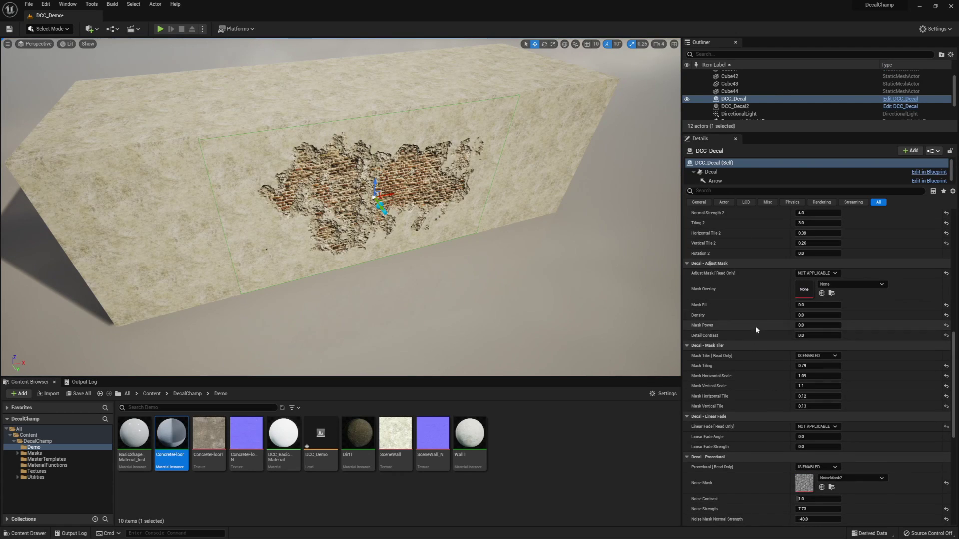
scroll(832, 280, "up", 7)
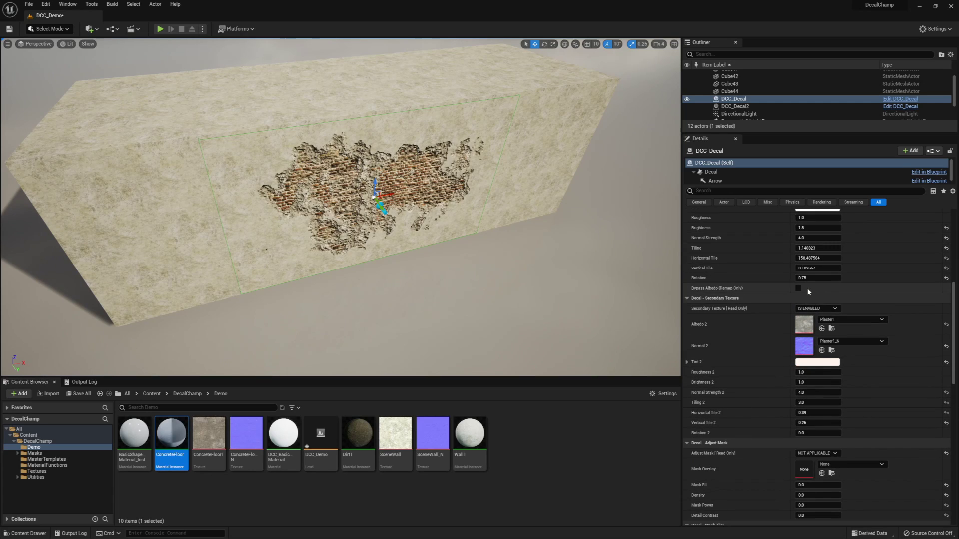
scroll(846, 283, "up", 10)
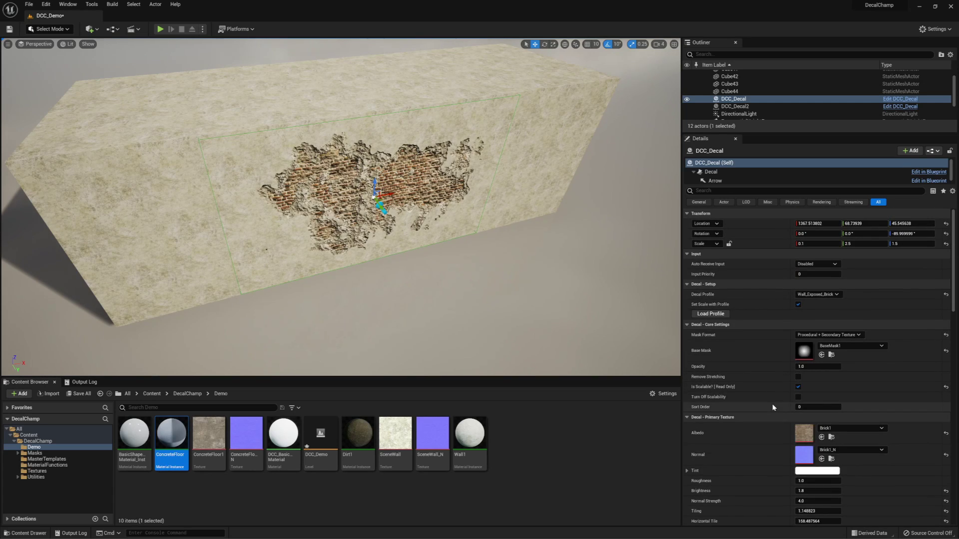
- Load the Sludge_Stain profile onto the wall decal and rotate it 90 degrees so the stain streaks run vertically
left_click(835, 282)
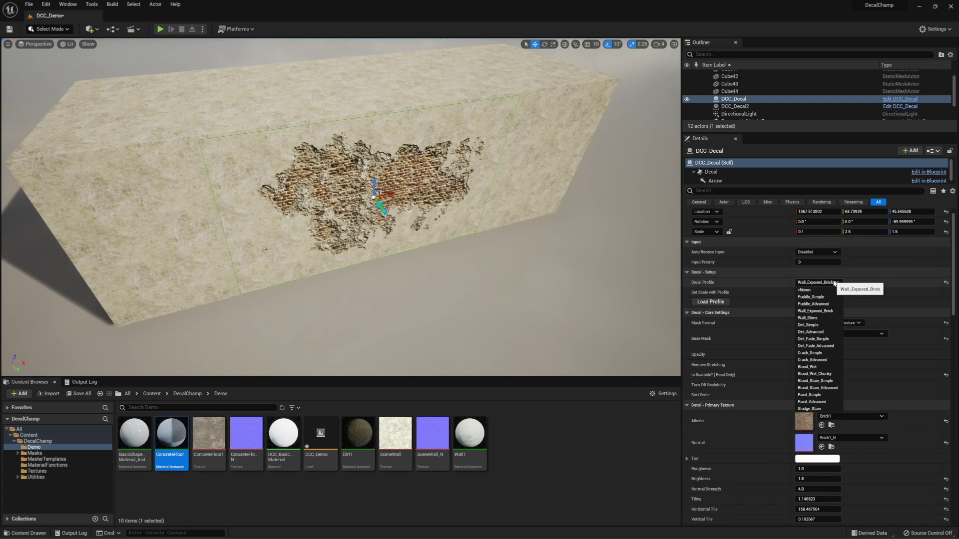
left_click(815, 407)
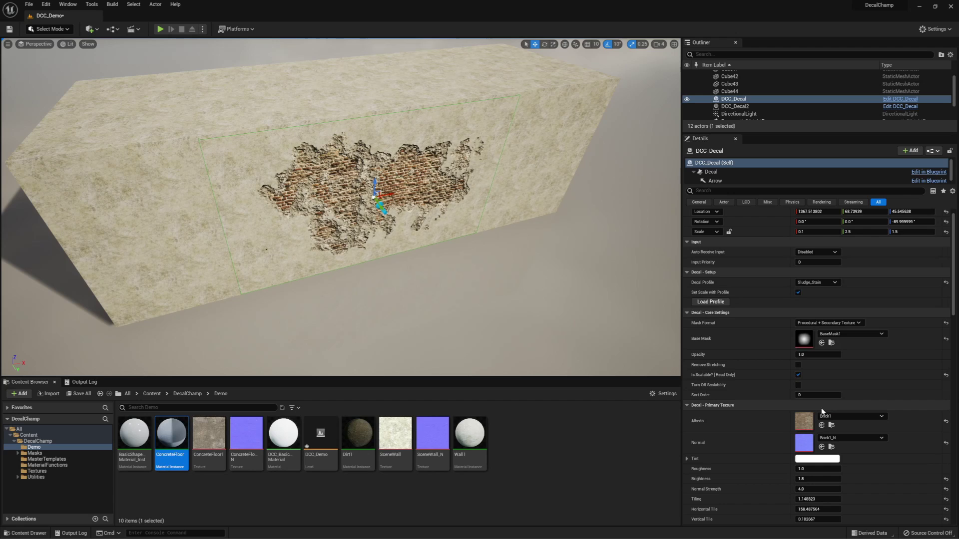
left_click(710, 302)
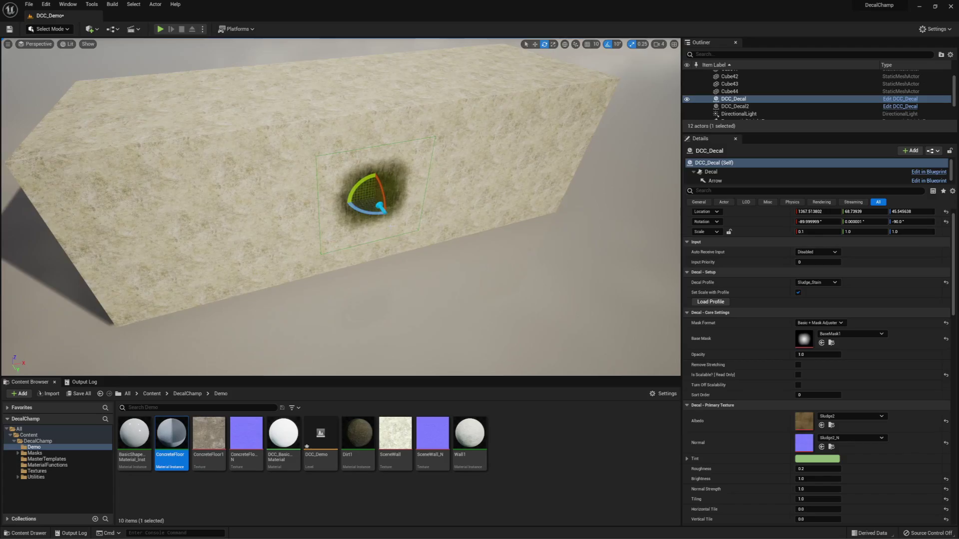
right_click_drag(391, 227, 486, 173)
right_click_drag(341, 208, 327, 190)
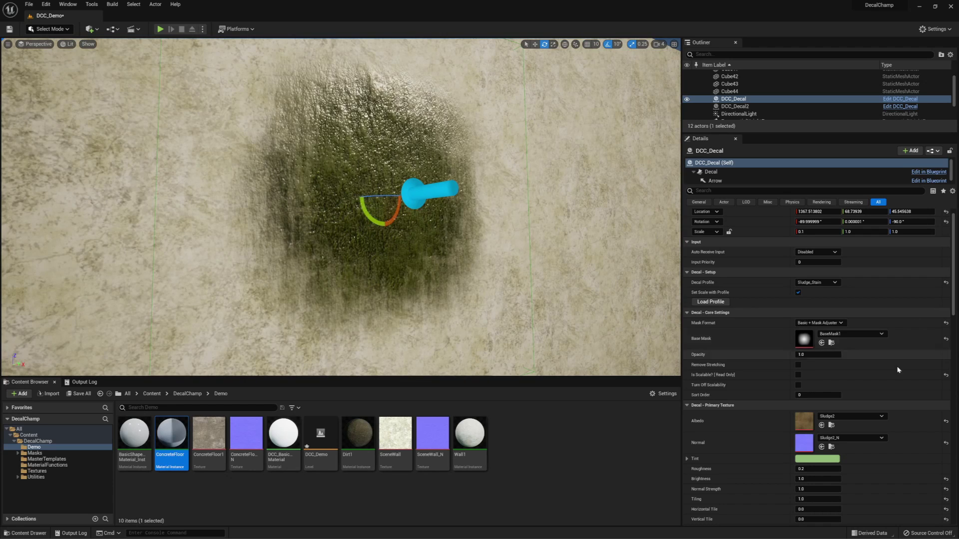
- Adjust the stain's mask to about 0.403 Mask Fill, 0.454 Density, 0.375 Mask Power and 0.632 Detail Contrast
scroll(792, 358, "down", 10)
scroll(792, 358, "up", 5)
scroll(774, 364, "down", 8)
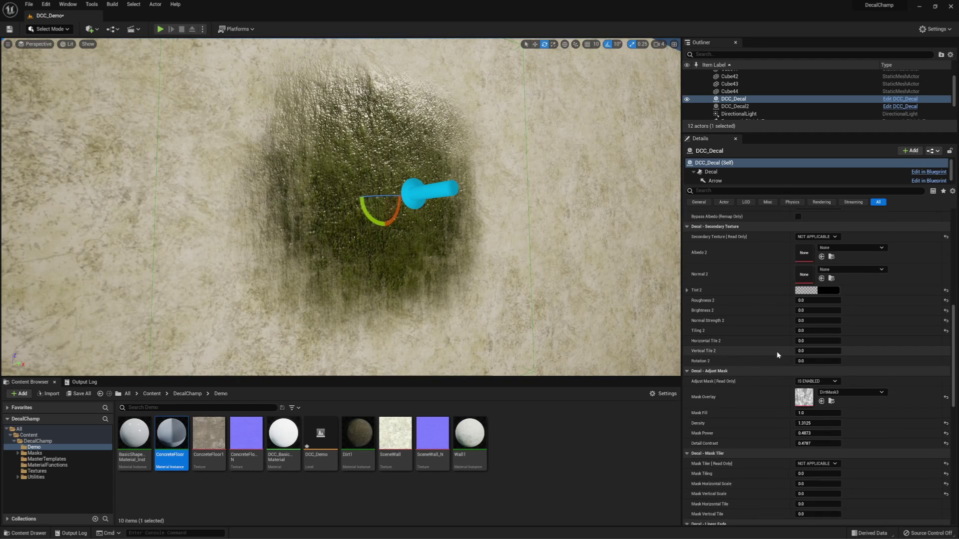
scroll(766, 390, "up", 12)
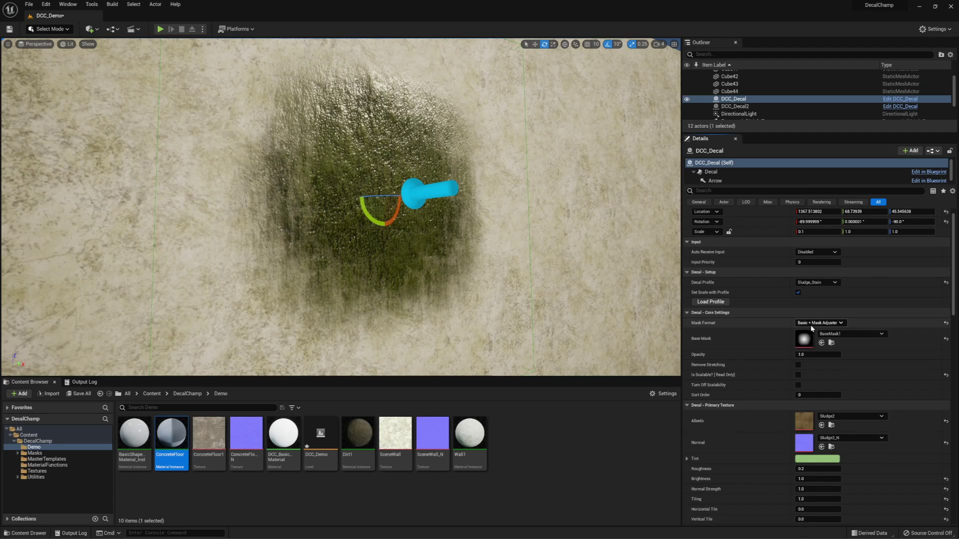
scroll(744, 392, "down", 8)
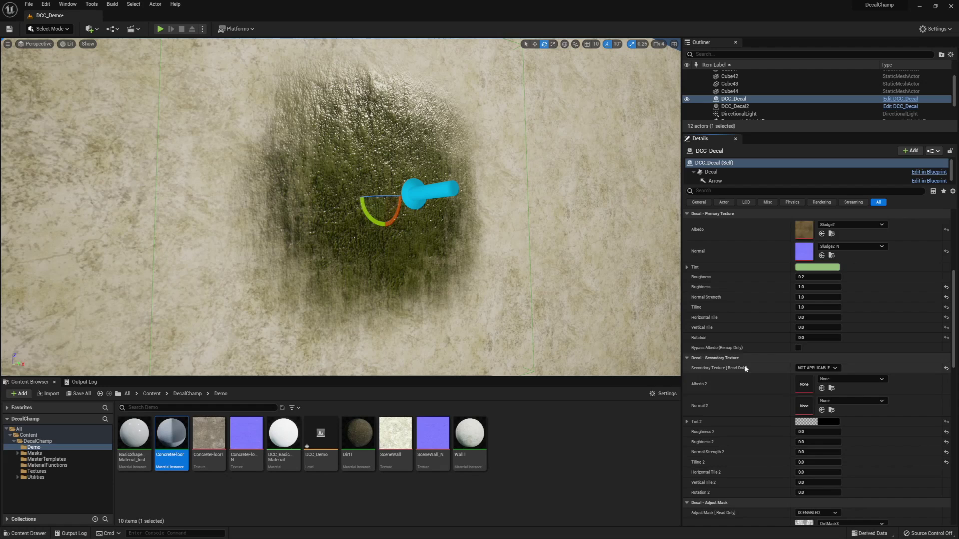
scroll(743, 382, "down", 8)
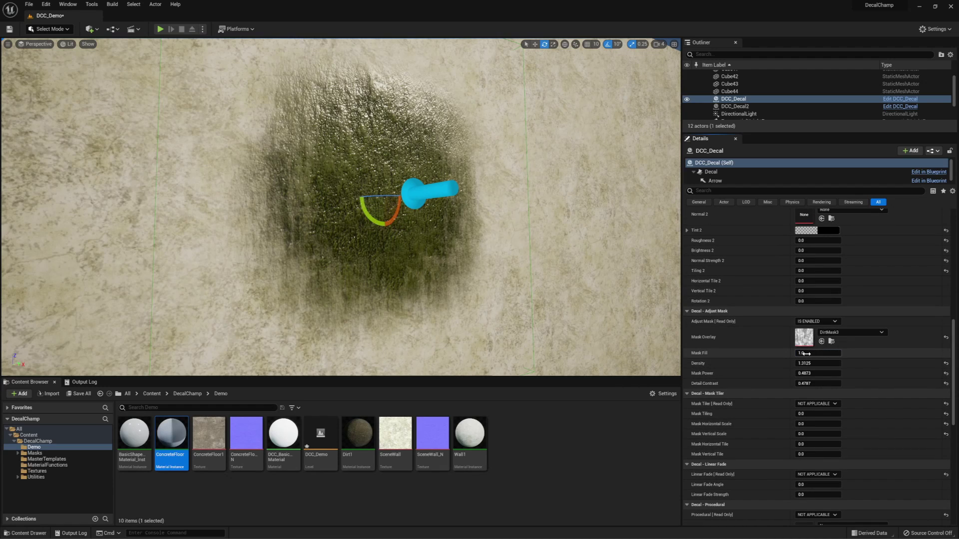
left_click_drag(809, 353, 829, 383)
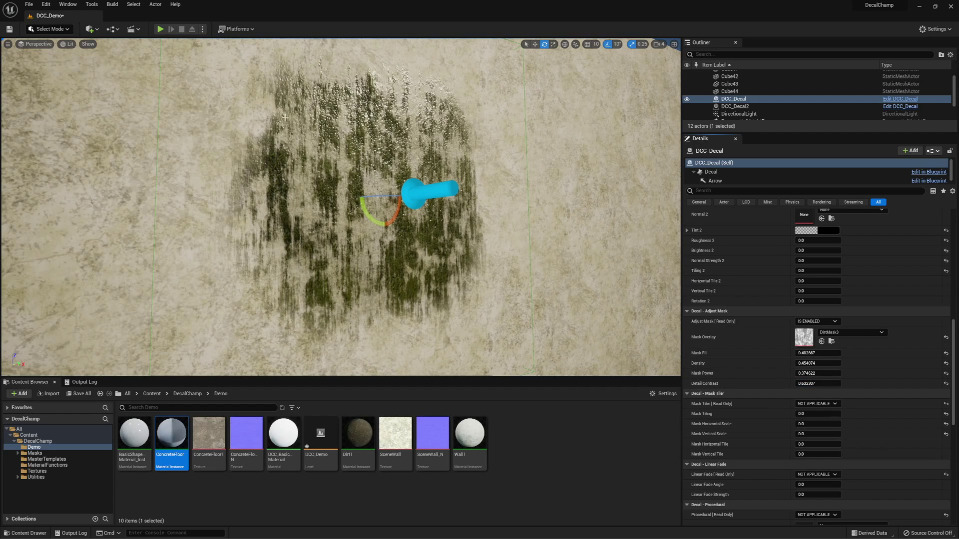
- Examine the sludge decal's Mask Format and the read-only availability indicators for Secondary Texture, Adjust Mask, Mask Tiler, Linear Fade and Procedural
scroll(799, 310, "up", 15)
scroll(777, 321, "down", 1)
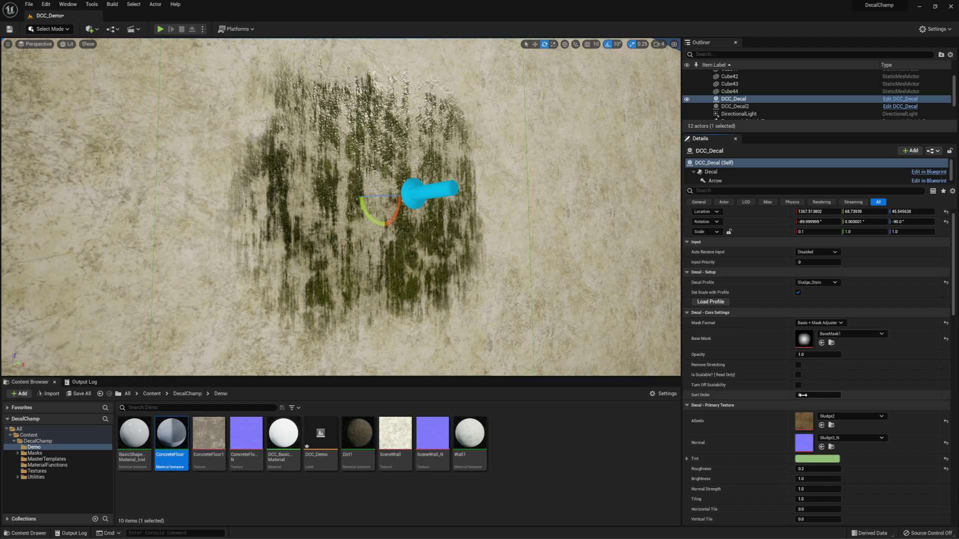
scroll(779, 284, "down", 5)
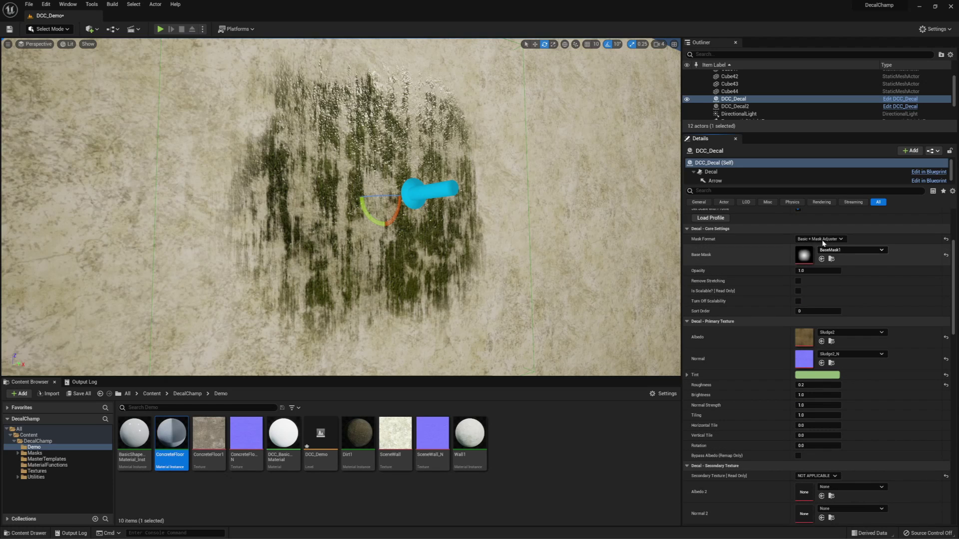
scroll(727, 304, "down", 5)
scroll(749, 374, "down", 12)
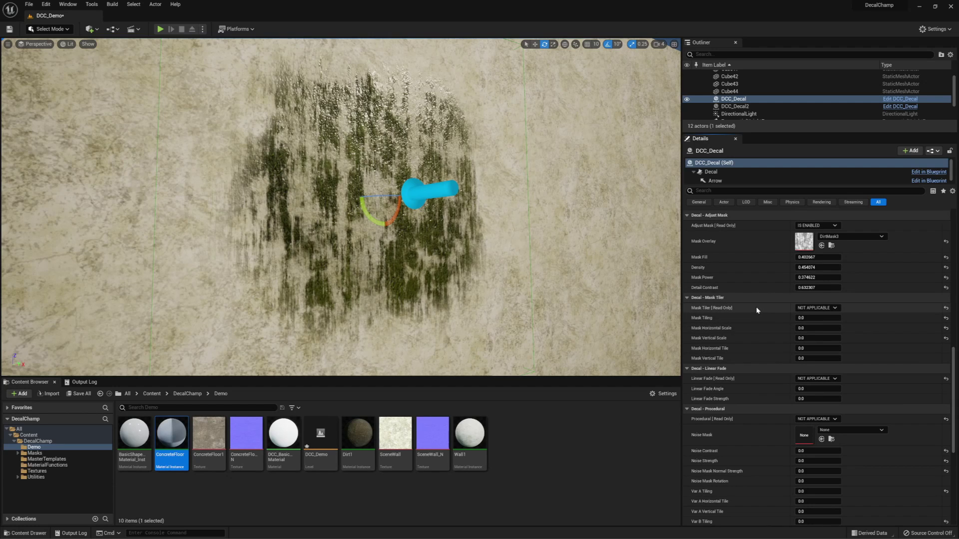
scroll(756, 310, "up", 12)
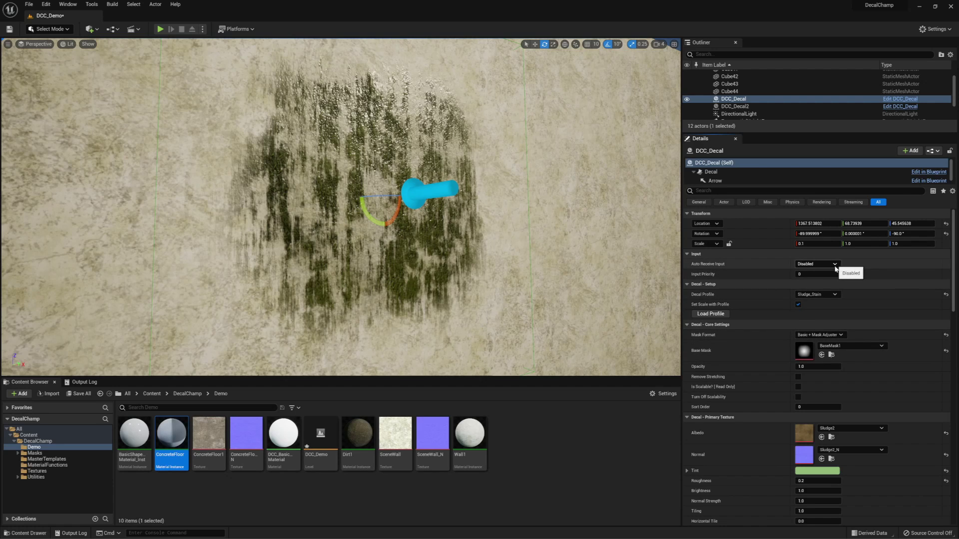
- Load the Wall_Exposed_Brick profile onto the wall decal and rotate it 90 degrees so the brick rows run horizontally
left_click(834, 295)
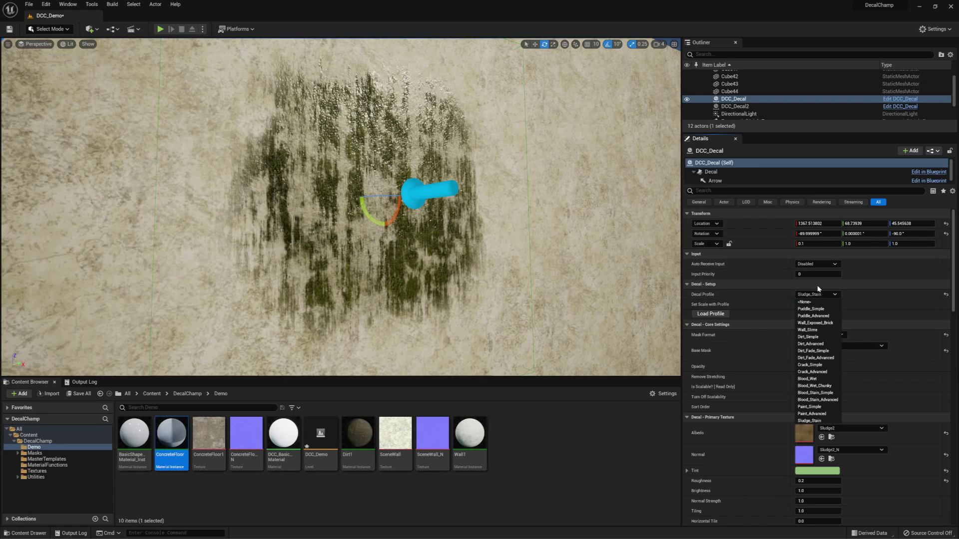
left_click(816, 323)
left_click(710, 313)
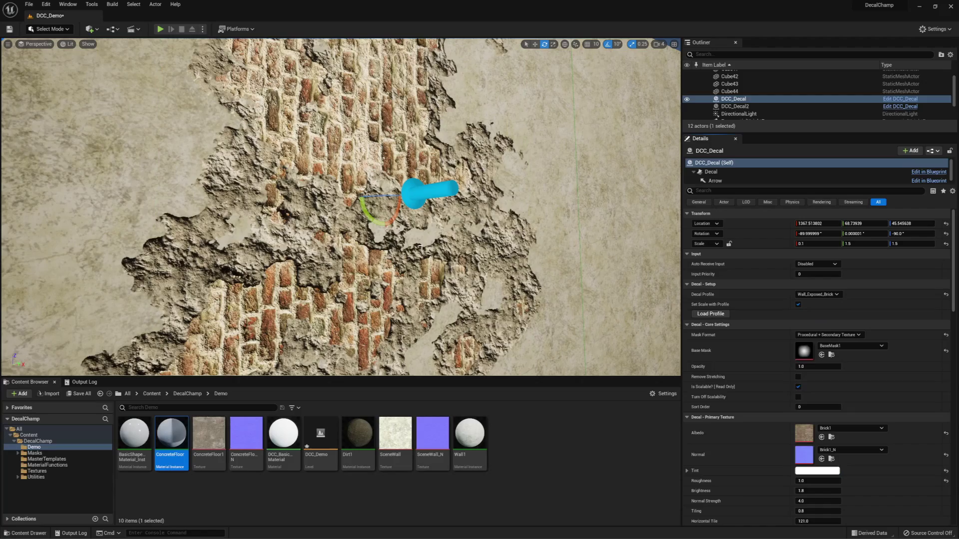
left_click_drag(366, 222, 407, 199)
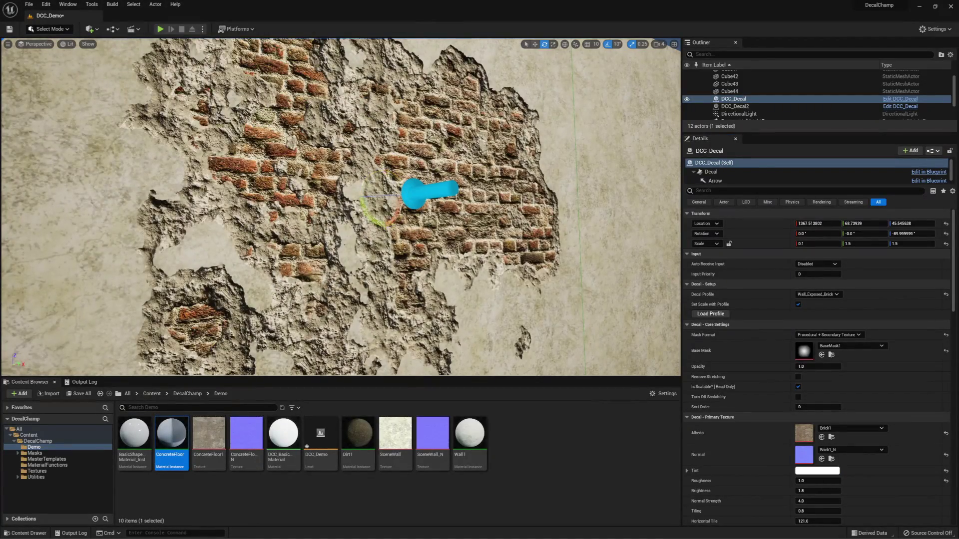
scroll(344, 247, "down", 7)
scroll(339, 265, "up", 5)
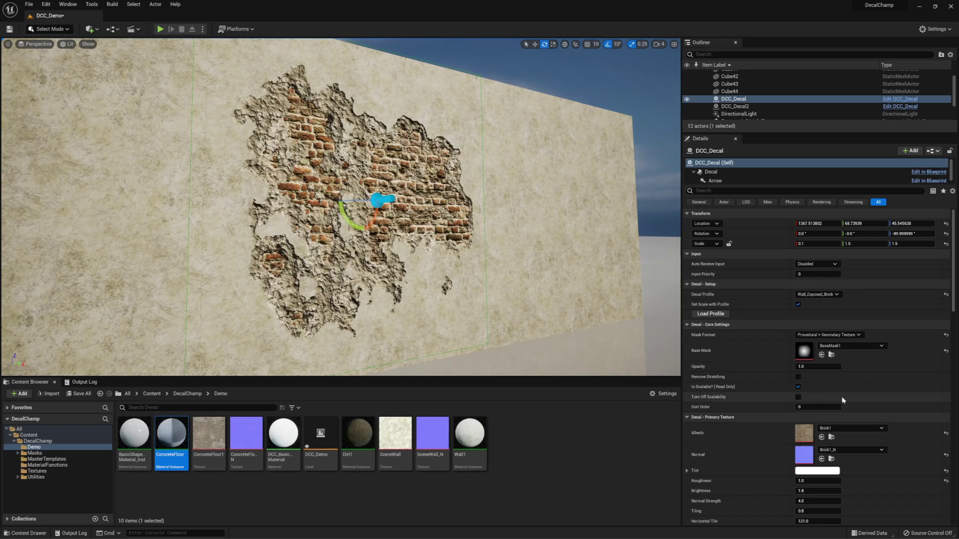
mouse_move(303, 201)
right_mouse_down()
mouse_move(306, 236)
mouse_move(295, 206)
right_mouse_up()
key("e")
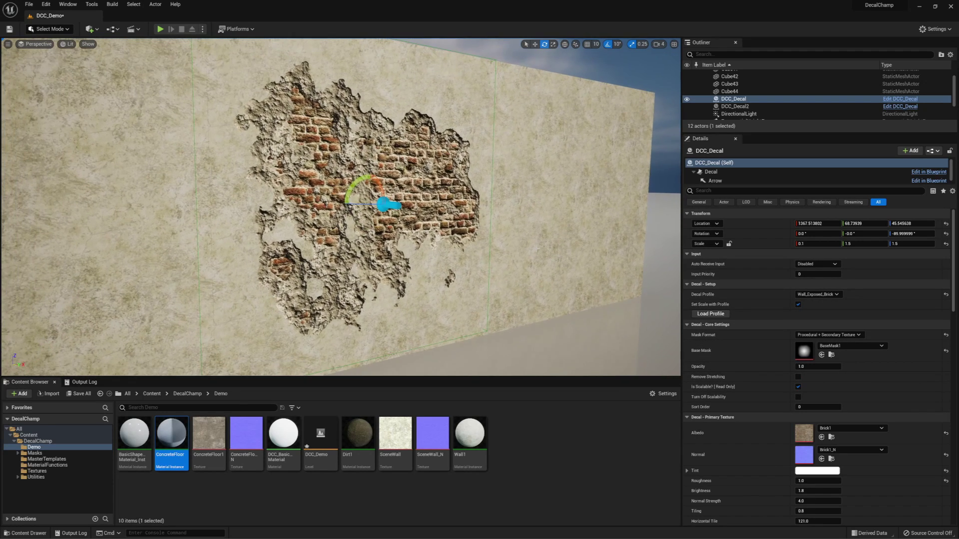
scroll(303, 201, "down", 6)
scroll(303, 201, "up", 3)
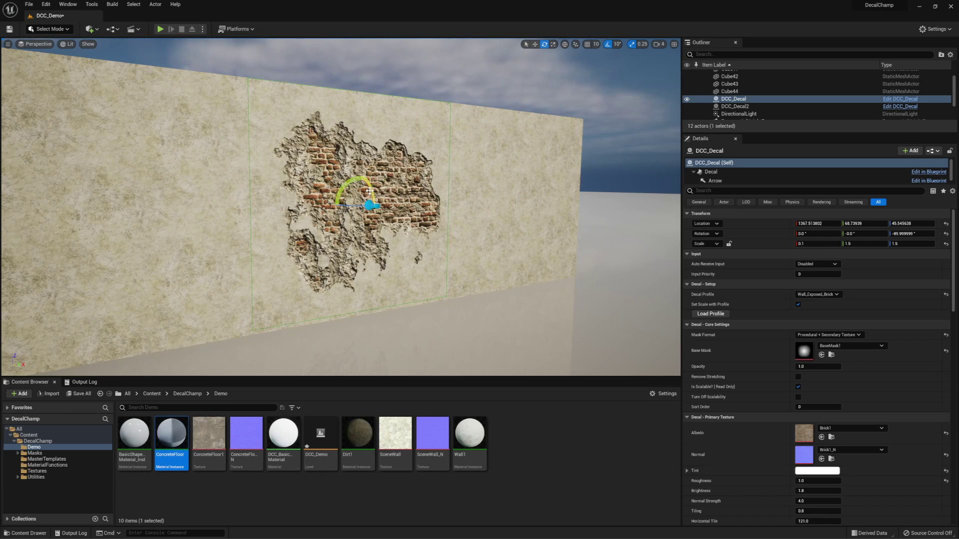
- Adjust the brick decal's Mask Tiler to about 0.82 tiling, 1.09 horizontal and 1.32 vertical scale, 0.08 horizontal and 0.16 vertical tile
scroll(799, 350, "down", 10)
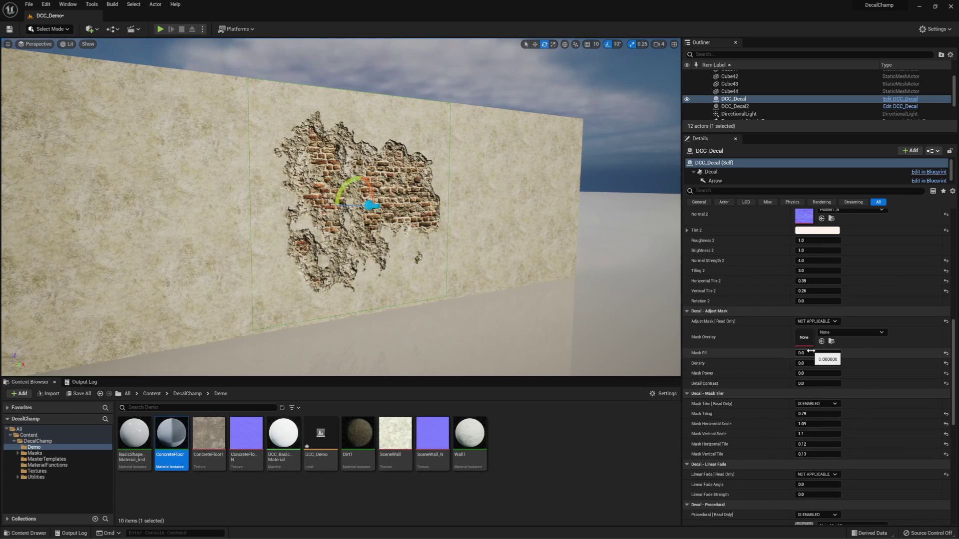
scroll(799, 344, "down", 3)
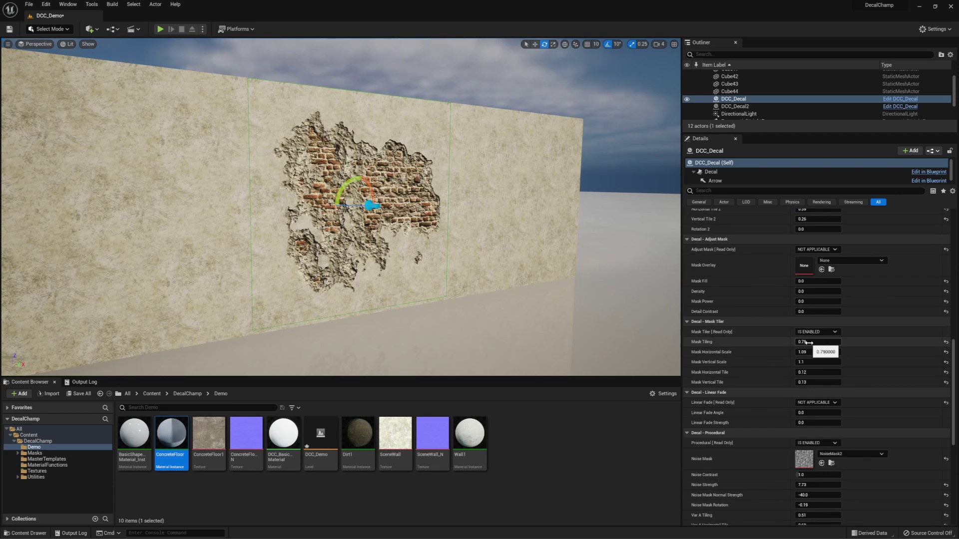
mouse_move(805, 344)
left_mouse_down()
mouse_move(819, 343)
mouse_move(809, 344)
mouse_move(828, 362)
mouse_move(816, 372)
mouse_move(808, 362)
mouse_move(824, 382)
mouse_move(807, 373)
mouse_move(829, 373)
mouse_move(808, 372)
mouse_move(804, 352)
left_mouse_up()
scroll(789, 352, "down", 3)
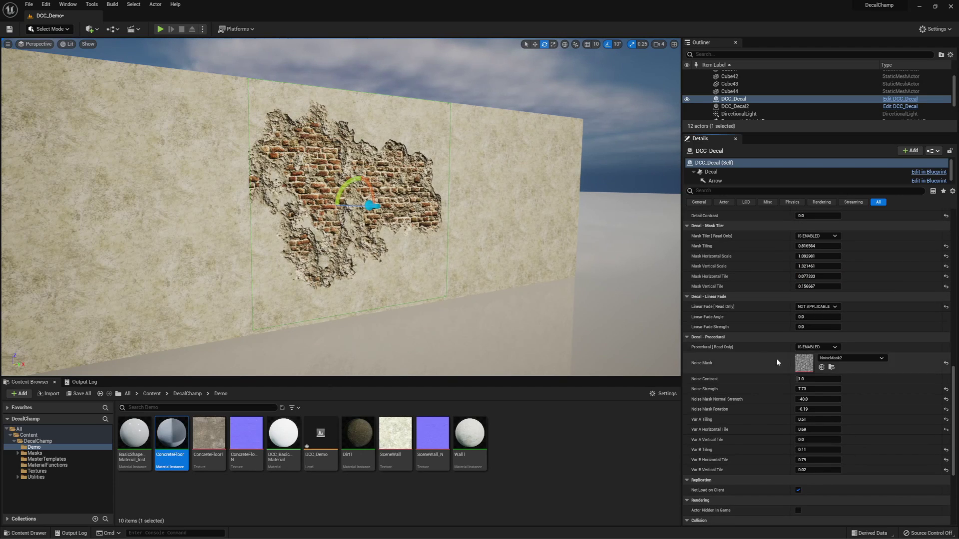
- Load the Dirt_Fade_Simple profile onto the wall decal and rotate it 90 degrees so the dark edge faces the floor
scroll(794, 300, "up", 10)
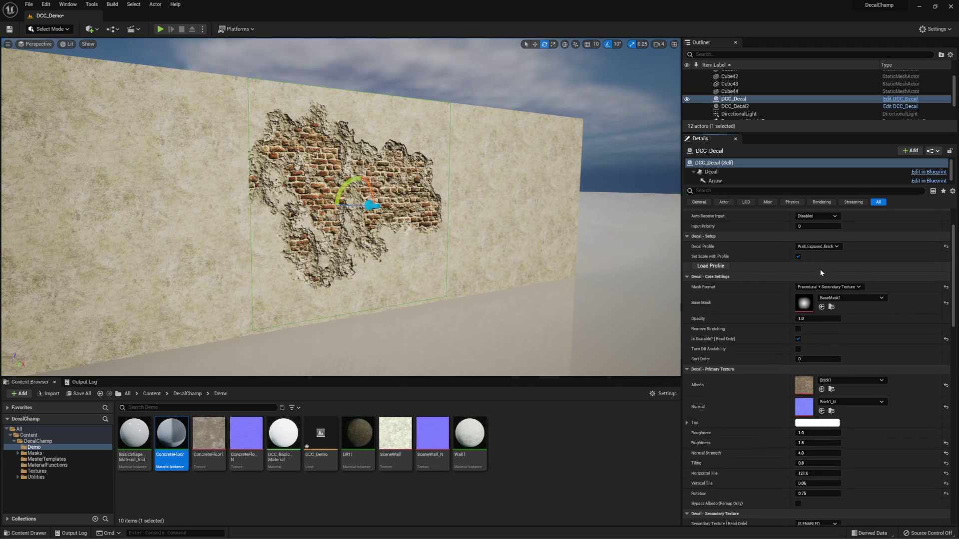
scroll(837, 247, "up", 2)
left_click(837, 271)
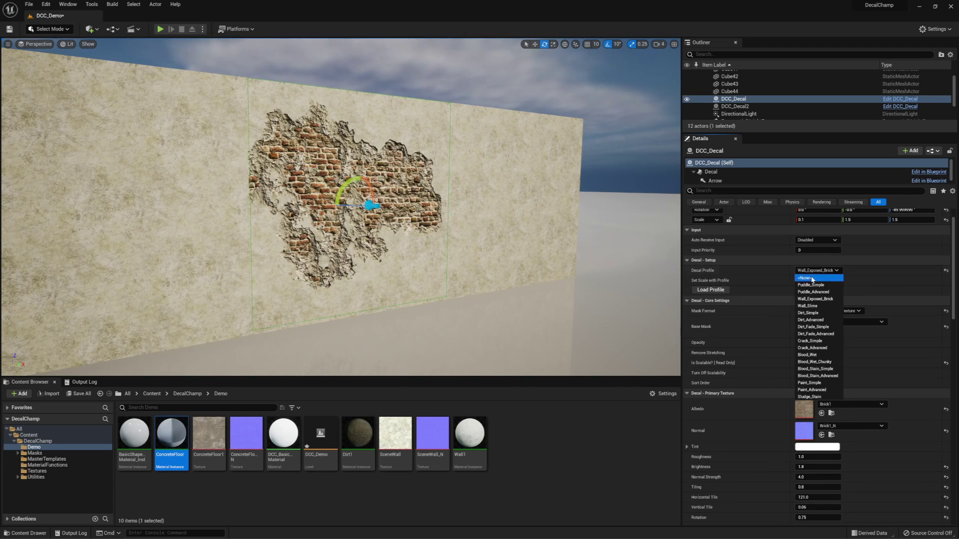
left_click(814, 327)
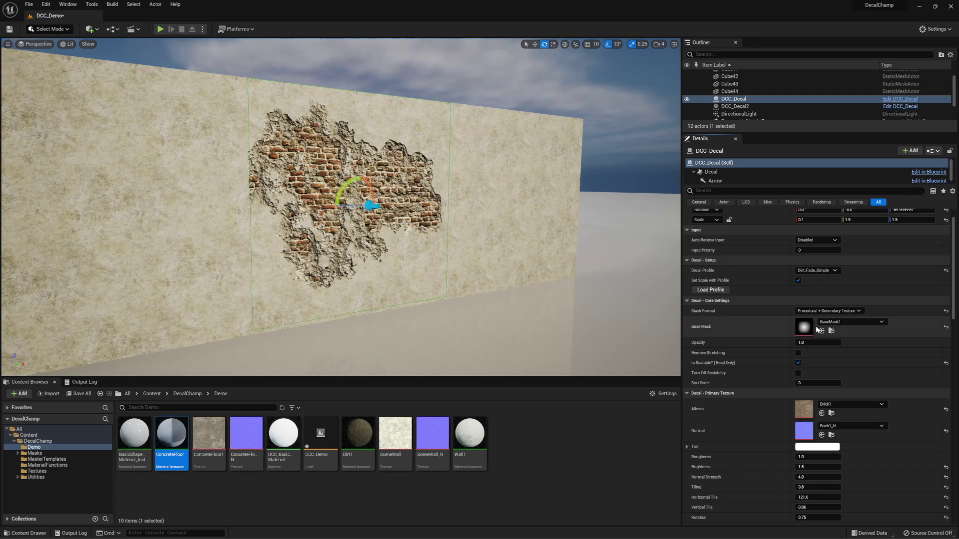
left_click(710, 290)
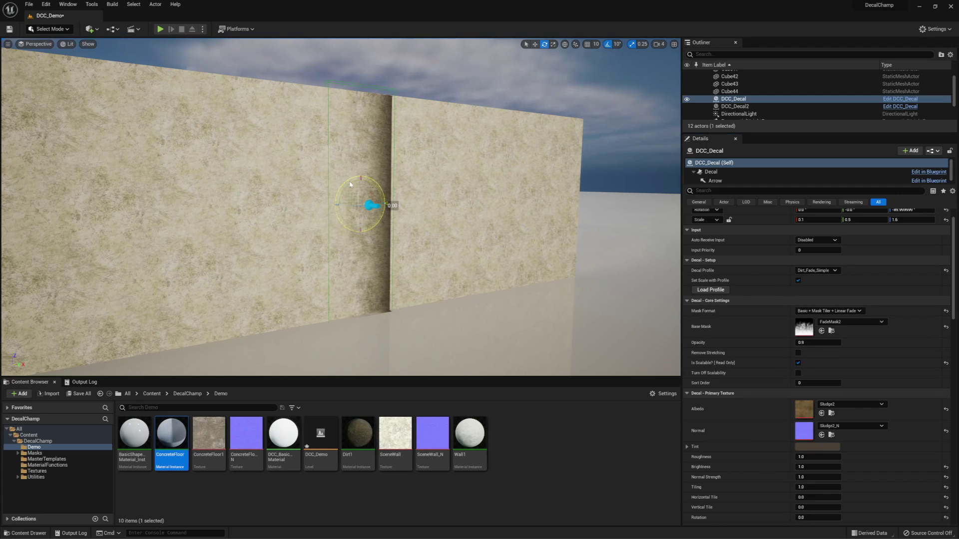
left_click_drag(350, 184, 355, 230)
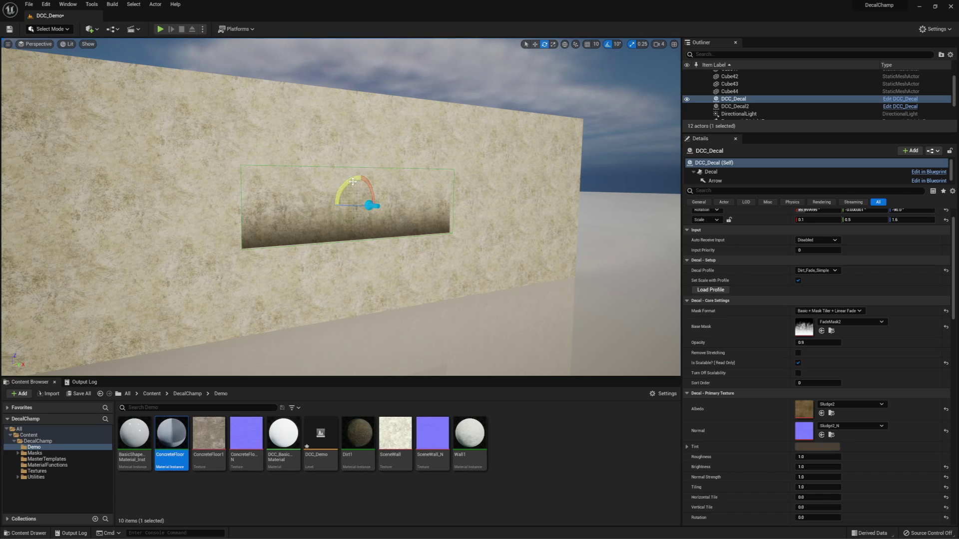
- Move the dirt fade decal down to the base of the wall and nudge it inward against the wall surface
left_click_drag(361, 184, 380, 267)
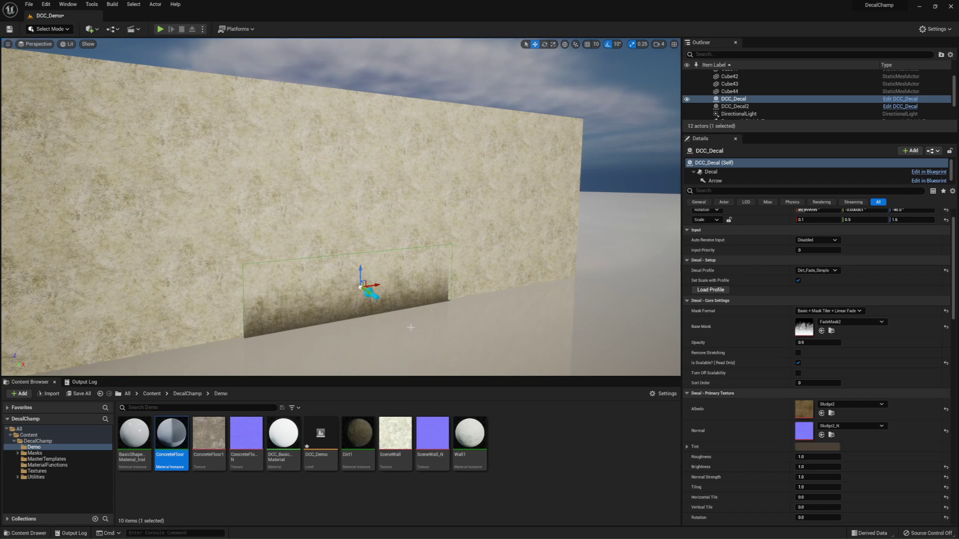
right_click_drag(410, 327, 319, 320)
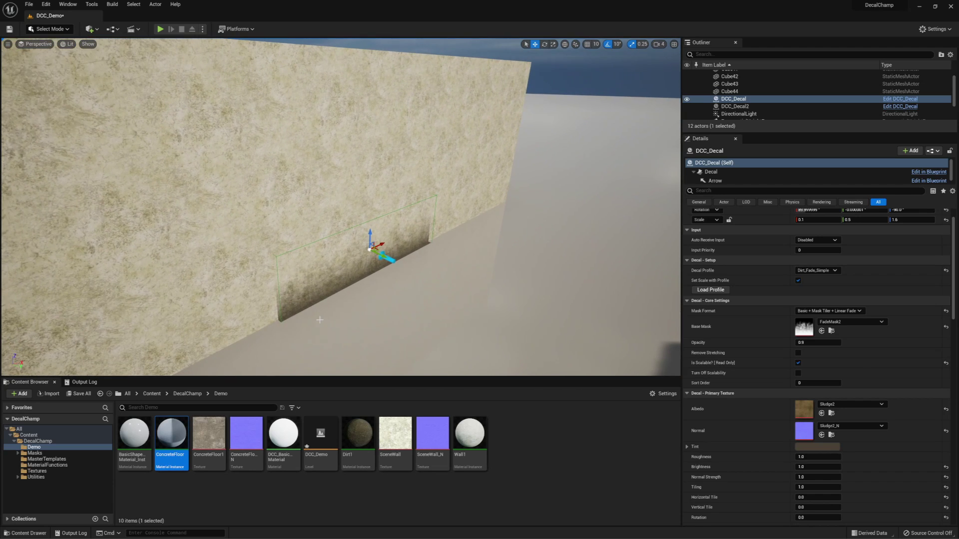
left_click_drag(382, 257, 378, 256)
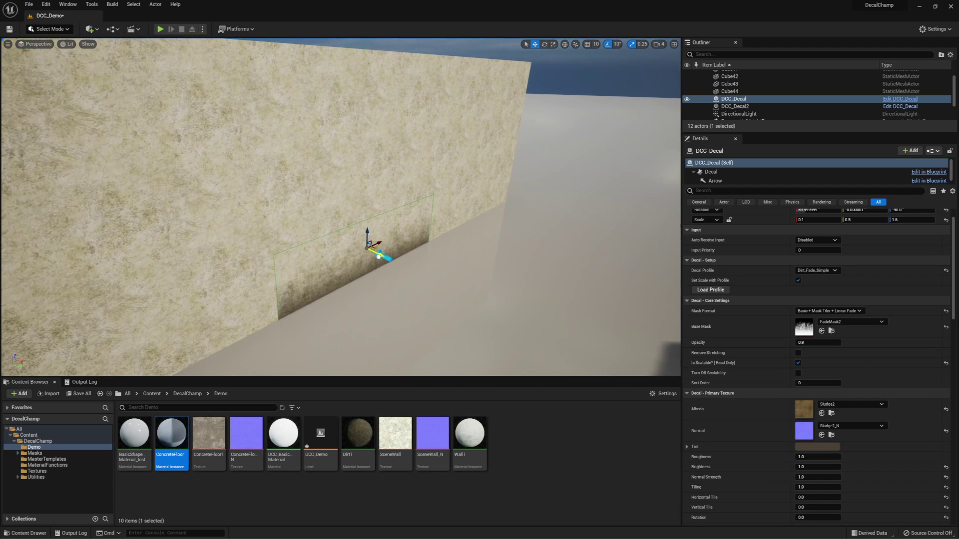
right_click_drag(378, 256, 332, 260)
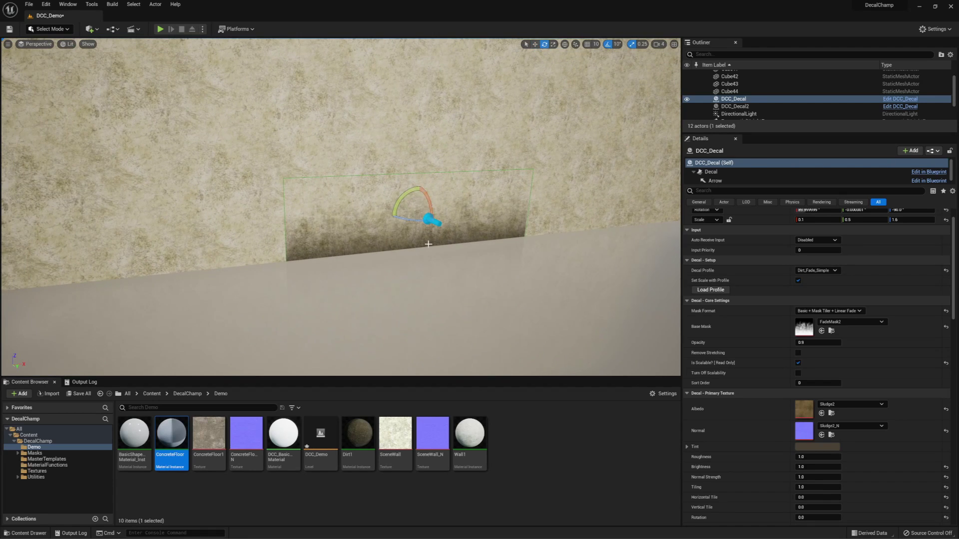
- Stretch the dirt fade decal horizontally along the whole wall base, to a scale of 4.75 in Z
key("r")
scroll(428, 244, "down", 7)
scroll(414, 223, "up", 4)
left_click_drag(414, 211, 459, 211)
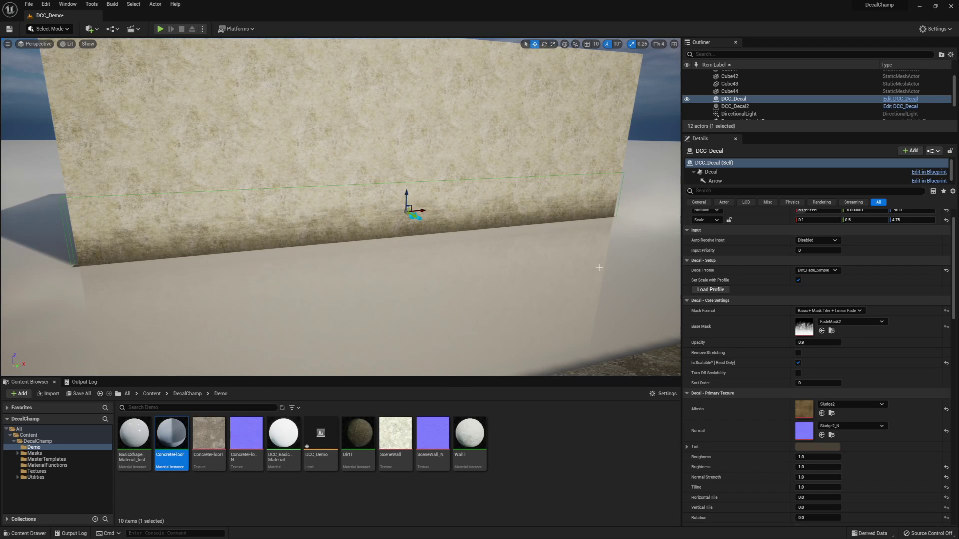
- Set the dirt fade decal's Mask Horizontal Tile to about -0.42 and Mask Horizontal Scale to about 0.25
scroll(749, 332, "down", 5)
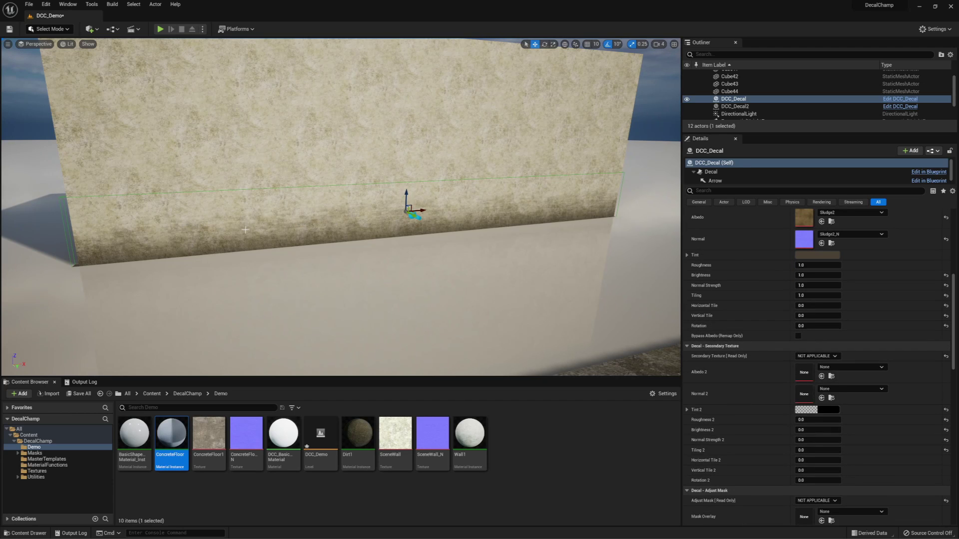
scroll(757, 326, "down", 6)
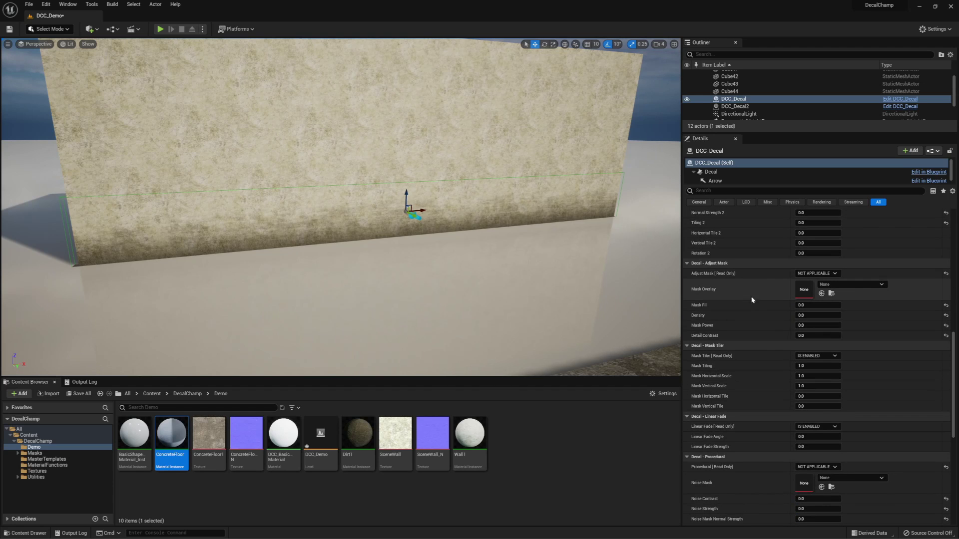
scroll(754, 291, "up", 7)
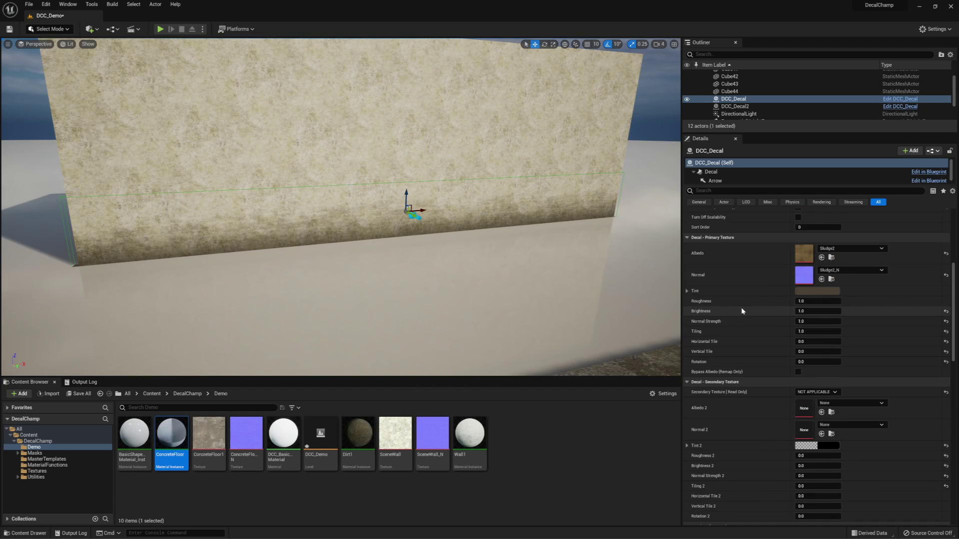
scroll(741, 308, "down", 6)
scroll(761, 296, "up", 2)
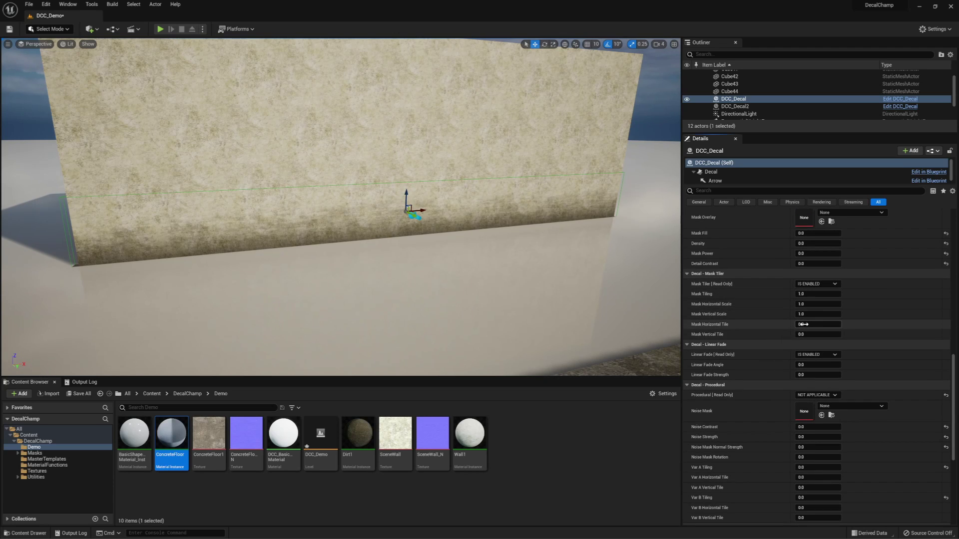
left_click_drag(802, 324, 791, 304)
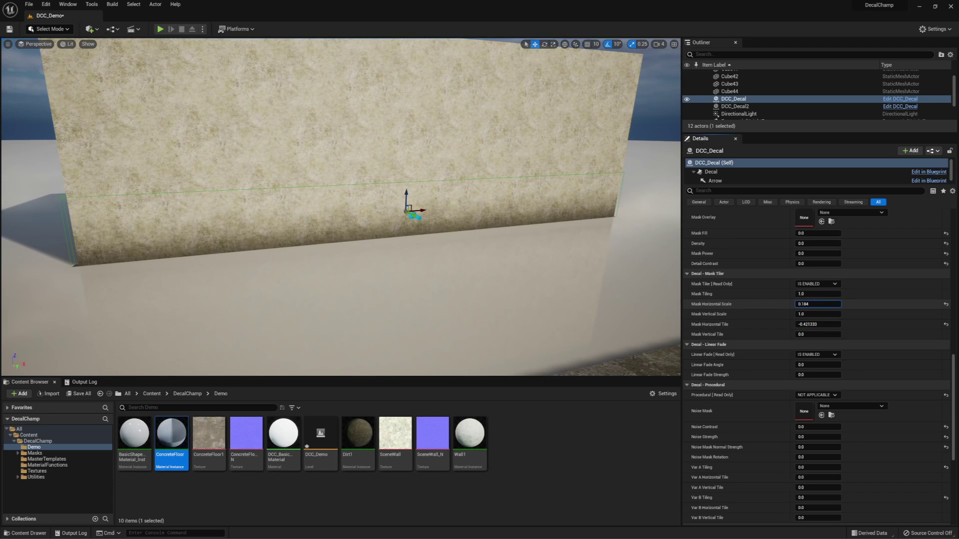
left_click_drag(791, 304, 794, 304)
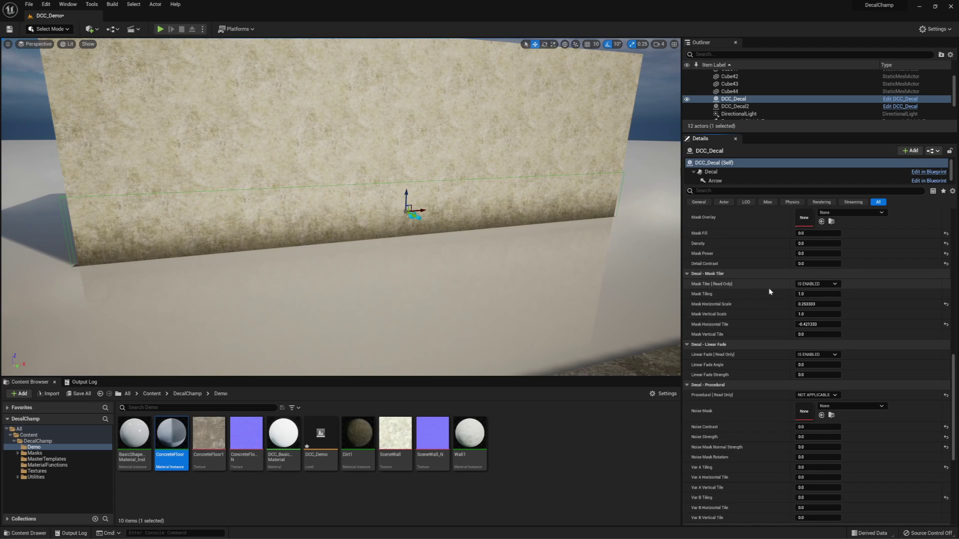
- Try a Linear Fade Angle of about 0.12, restore it to 0, and set the Linear Fade Strength to about -0.18
scroll(767, 291, "down", 2)
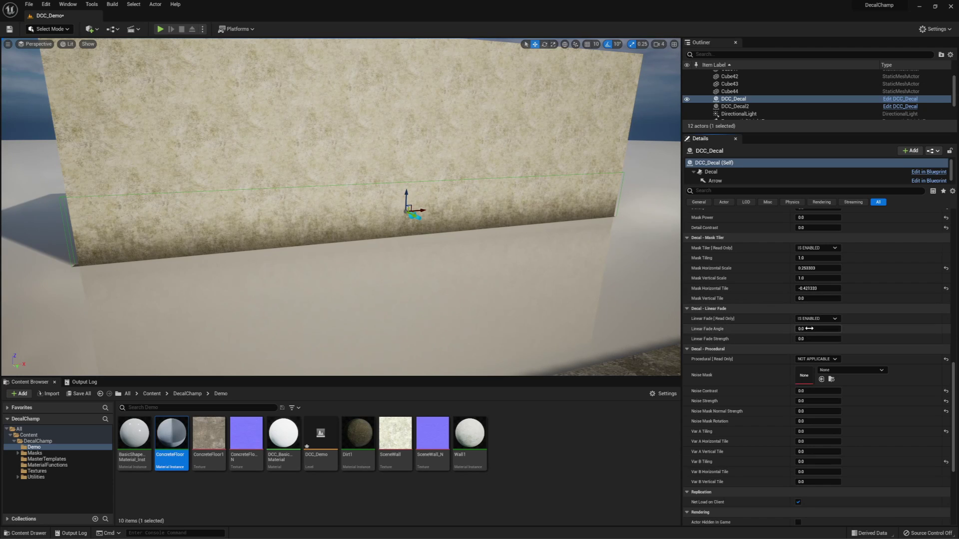
mouse_move(808, 329)
left_mouse_down()
mouse_move(820, 329)
mouse_move(808, 329)
left_mouse_up()
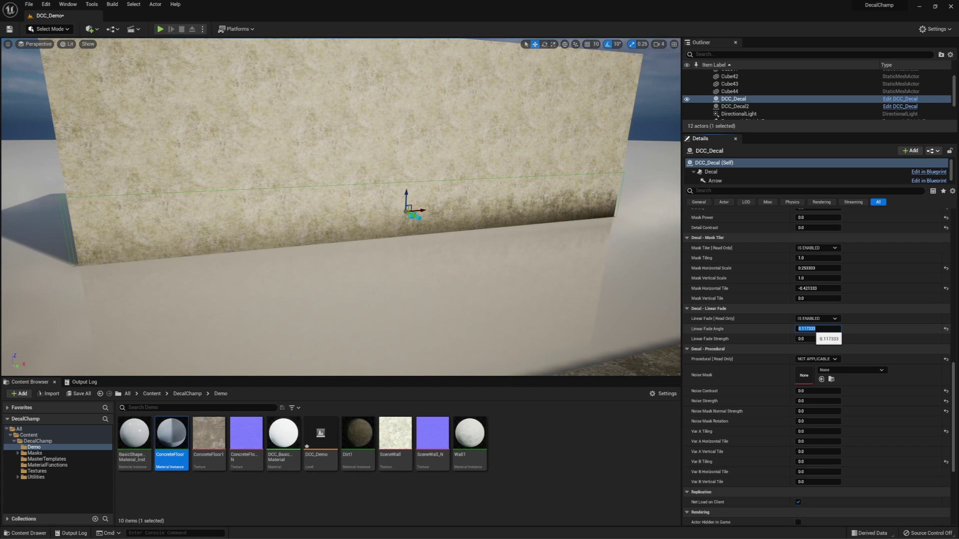
key("Return")
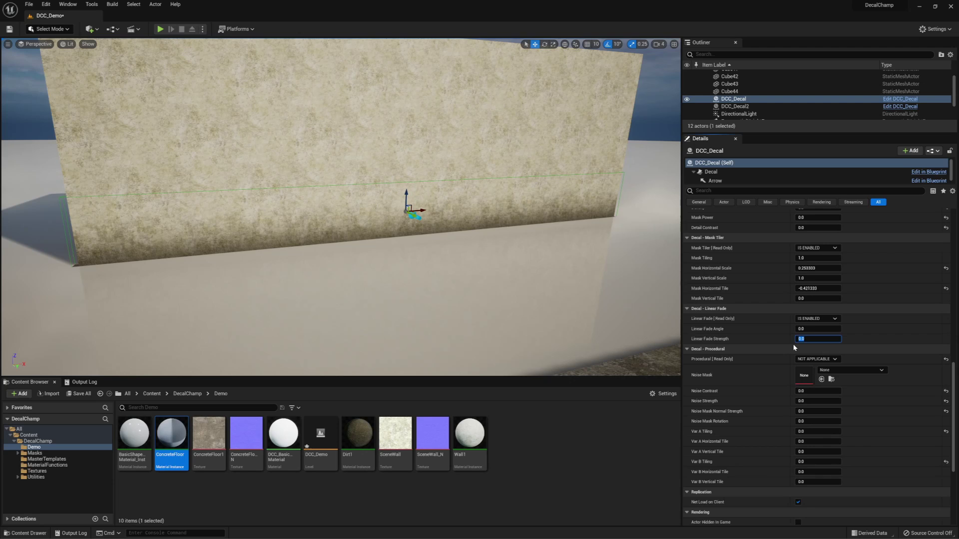
left_click(785, 340)
mouse_move(801, 339)
left_mouse_down()
mouse_move(779, 339)
mouse_move(803, 339)
left_mouse_up()
- Move the dirt fade decal up from the wall base to the middle of the wall
scroll(810, 421, "up", 5)
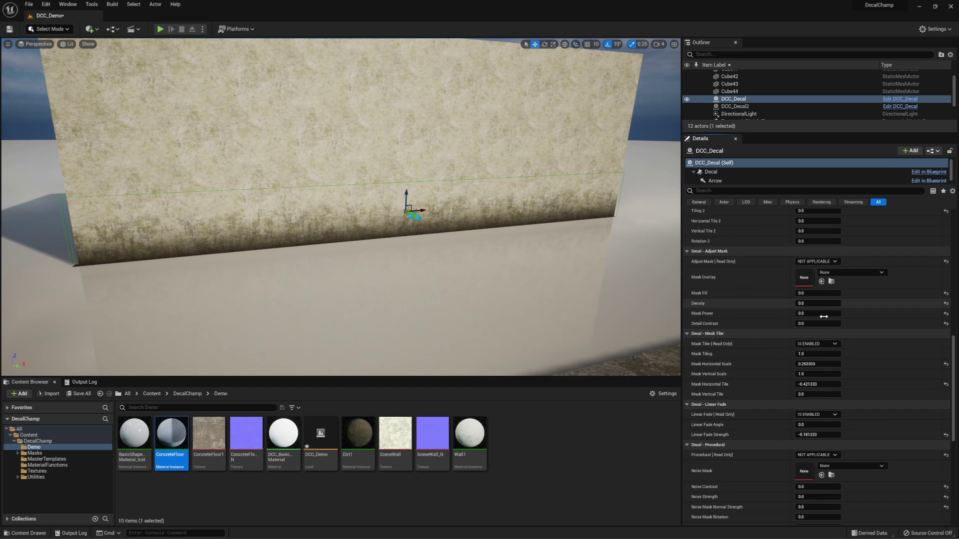
scroll(786, 419, "up", 3)
scroll(786, 418, "up", 4)
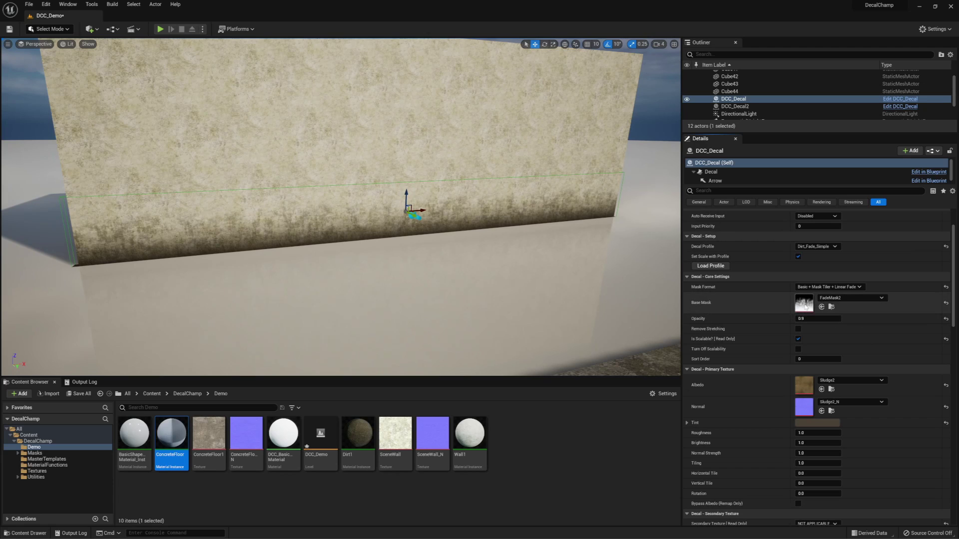
scroll(769, 385, "down", 15)
scroll(780, 397, "down", 7)
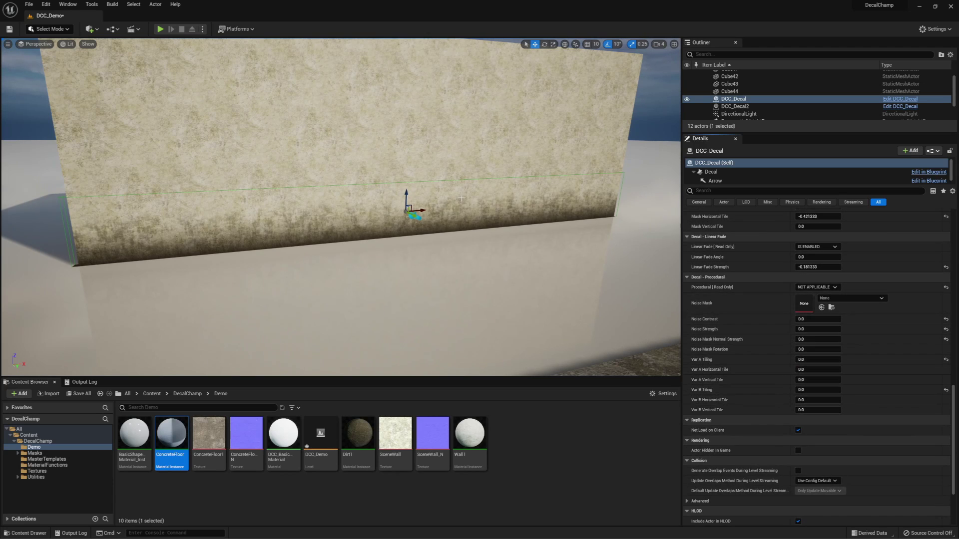
left_click_drag(406, 200, 410, 116)
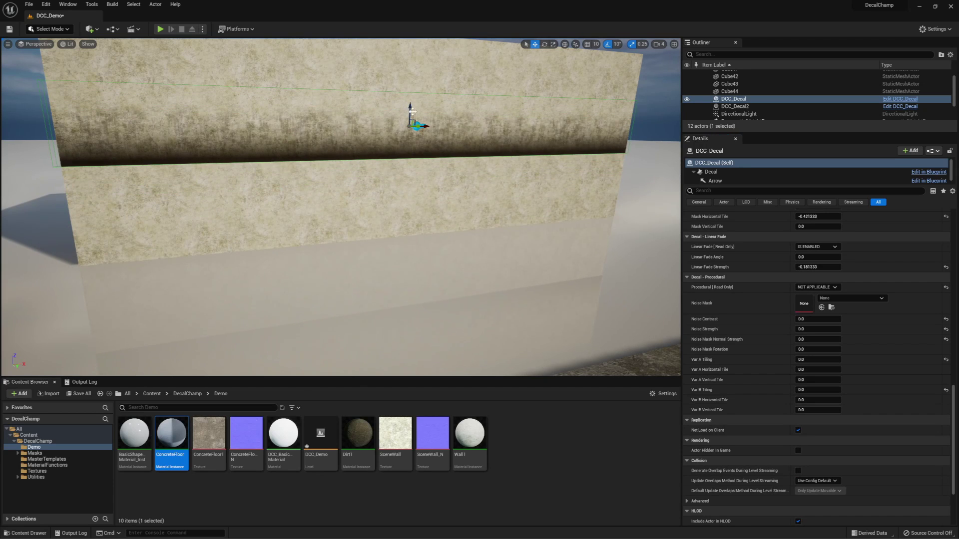
- Load the Wall_Exposed_Brick profile onto the raised wall decal and rotate it 90 degrees to level the brick rows
scroll(799, 344, "up", 10)
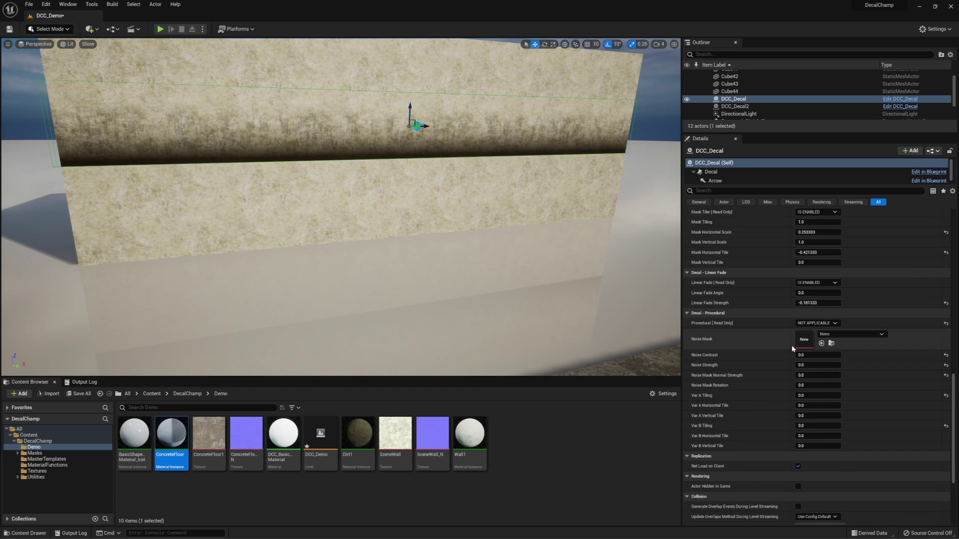
scroll(793, 329, "up", 5)
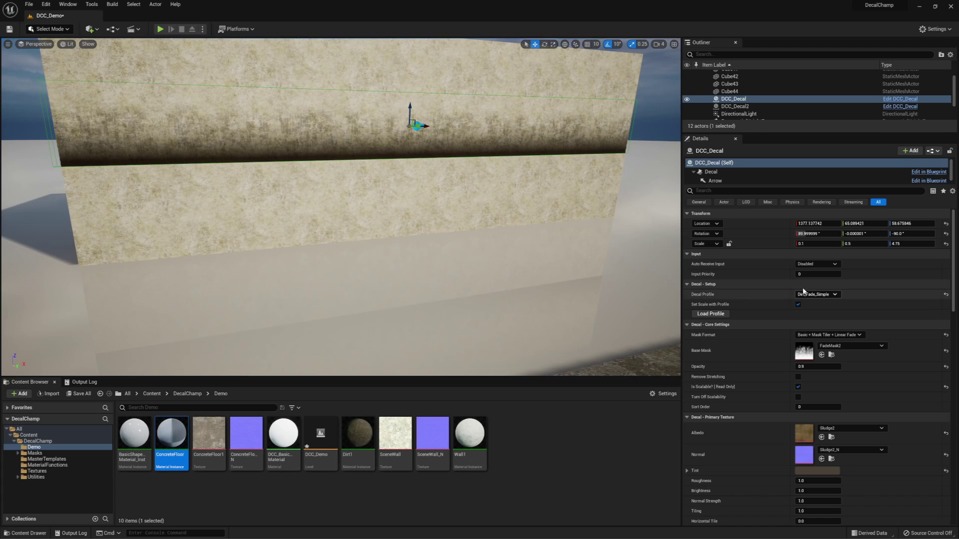
left_click(817, 295)
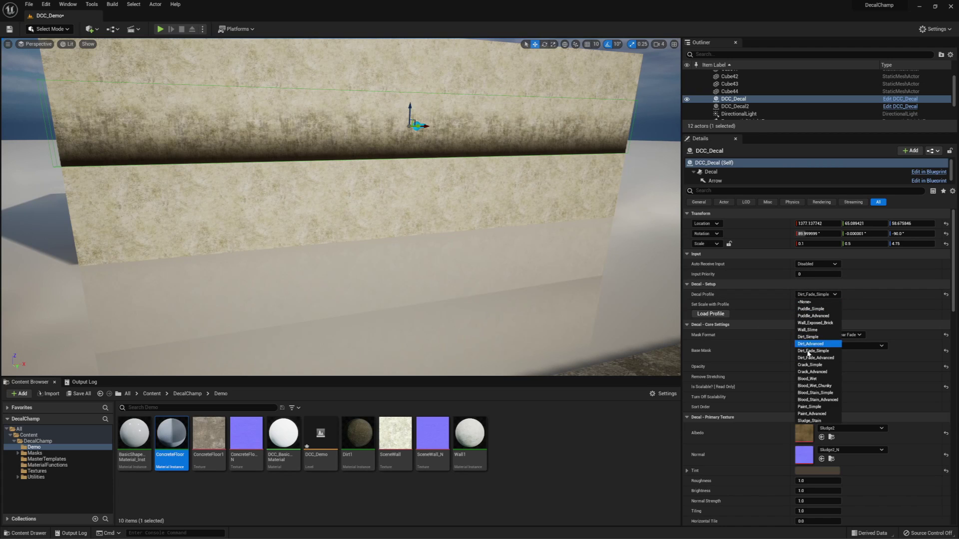
left_click(815, 323)
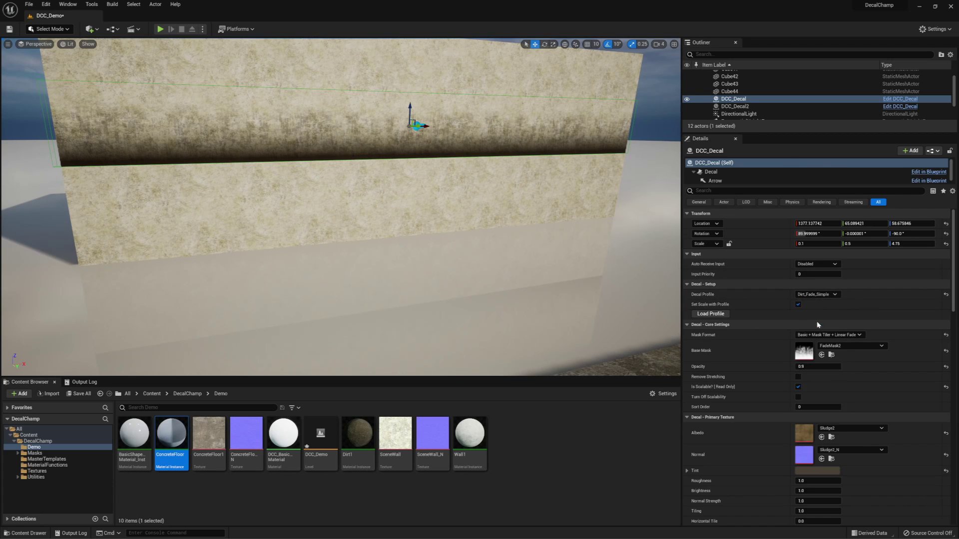
left_click(711, 314)
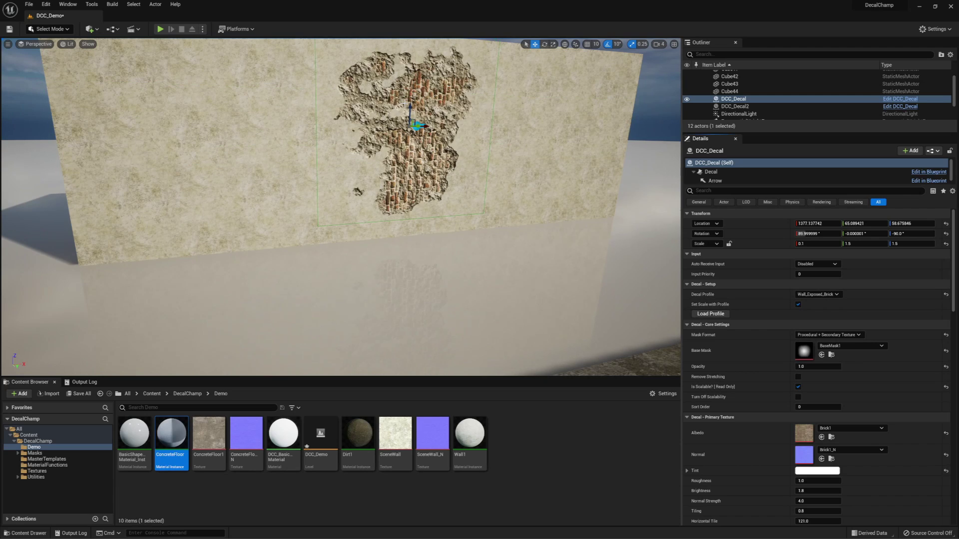
key("e")
left_click_drag(390, 145, 410, 99)
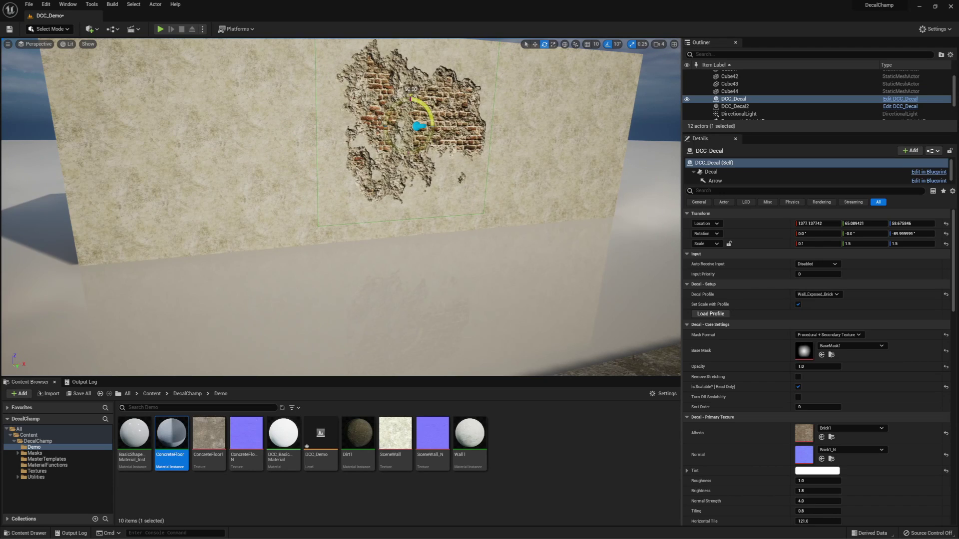
- Set the brick decal's procedural Noise Contrast to 0.64 and Noise Strength to about 6.3
key("f")
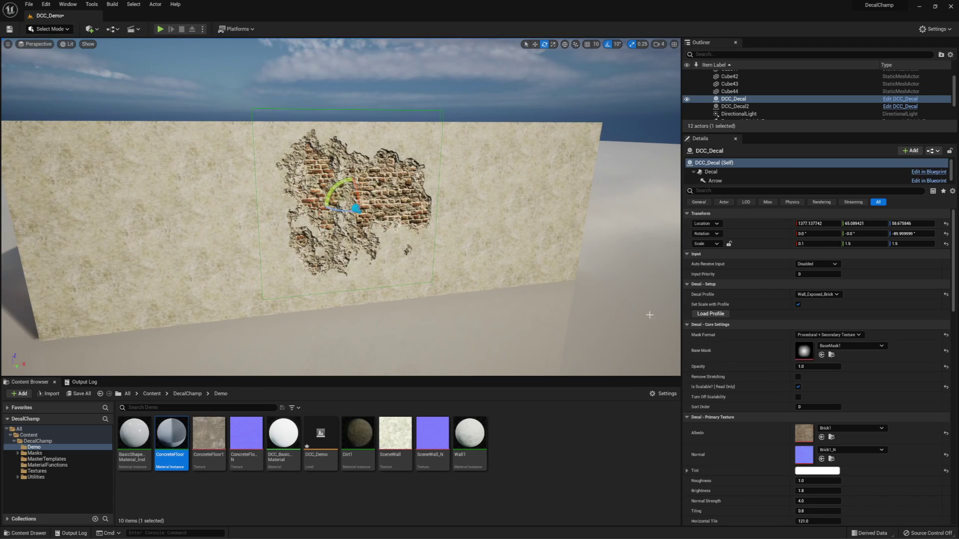
scroll(374, 259, "up", 5)
scroll(373, 259, "up", 3)
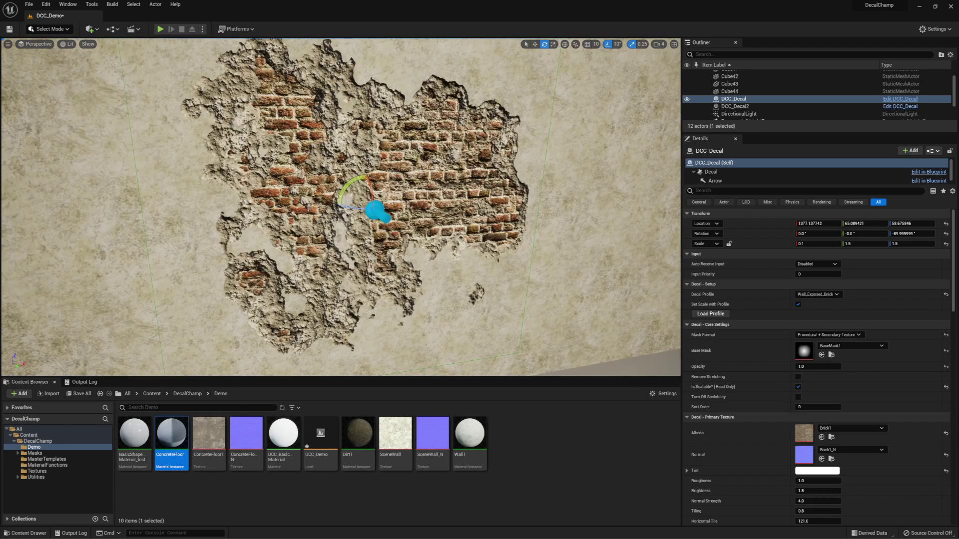
scroll(454, 249, "down", 3)
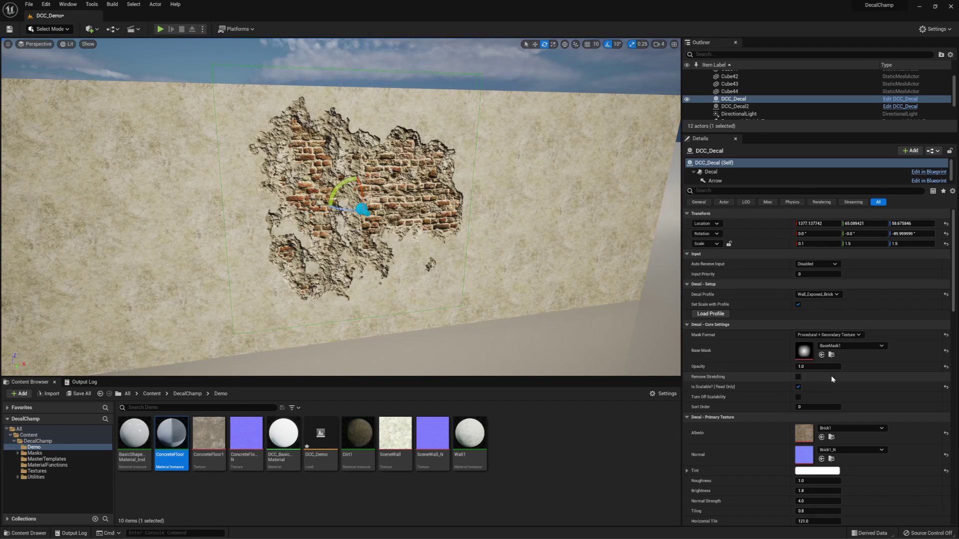
scroll(802, 373, "down", 10)
scroll(803, 372, "down", 1)
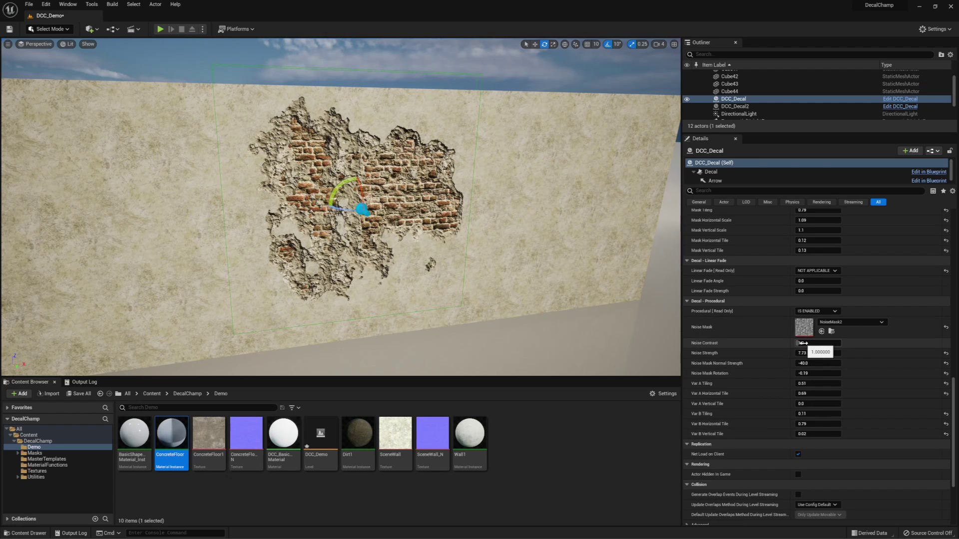
mouse_move(804, 343)
left_mouse_down()
mouse_move(834, 343)
mouse_move(805, 343)
left_mouse_up()
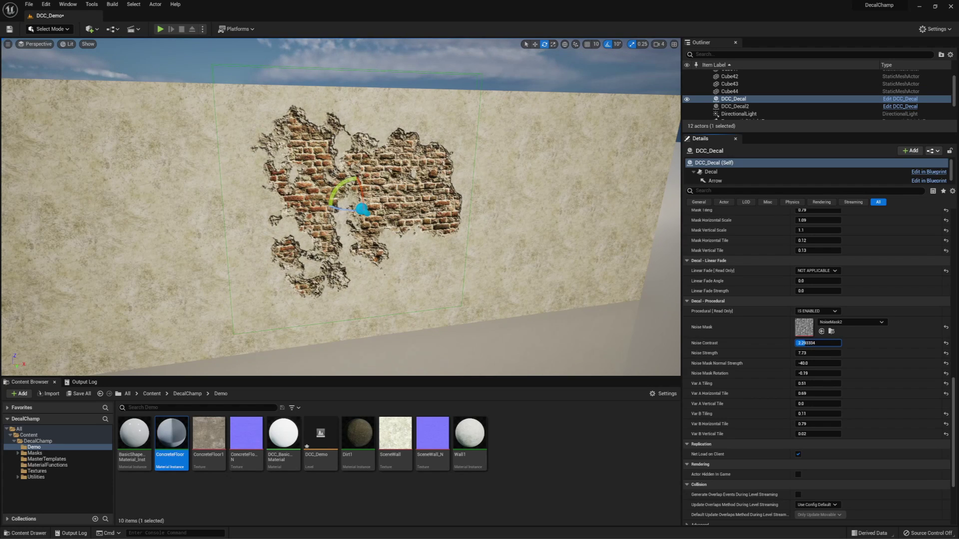
left_click_drag(802, 343, 805, 343)
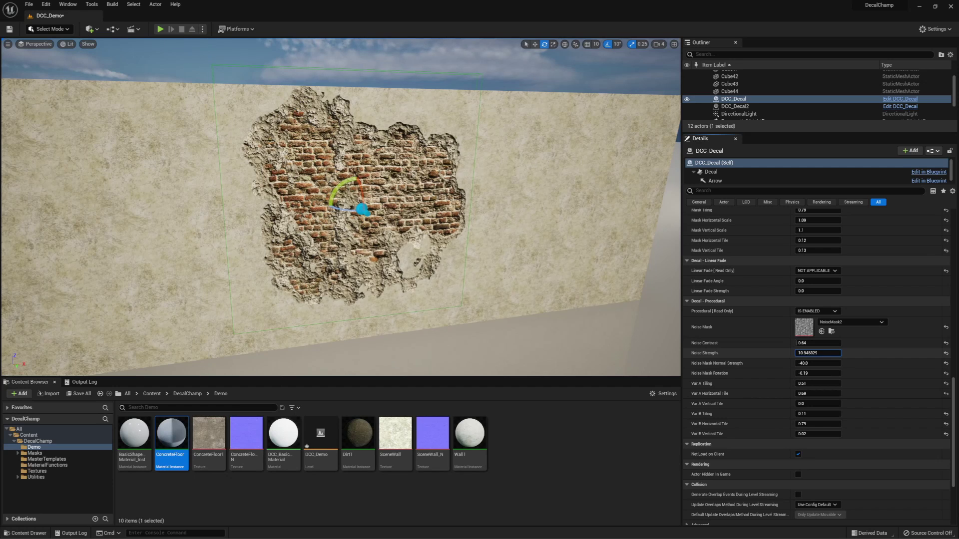
mouse_move(818, 353)
left_mouse_down()
mouse_move(792, 353)
mouse_move(807, 353)
left_mouse_up()
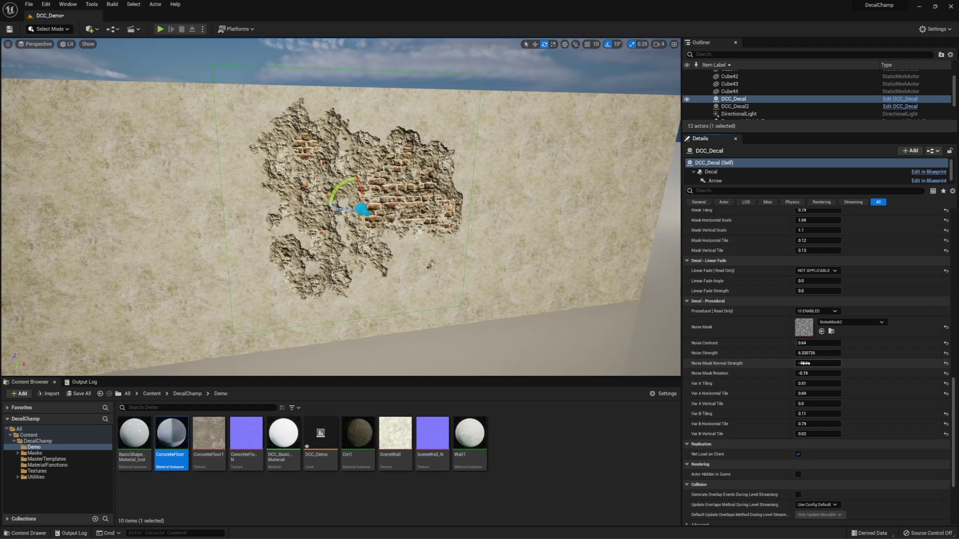
- Set the Noise Mask Normal Strength to about -14.05 and adjust the secondary texture's Normal Strength 2
mouse_move(805, 363)
left_mouse_down()
mouse_move(775, 363)
mouse_move(804, 363)
left_mouse_up()
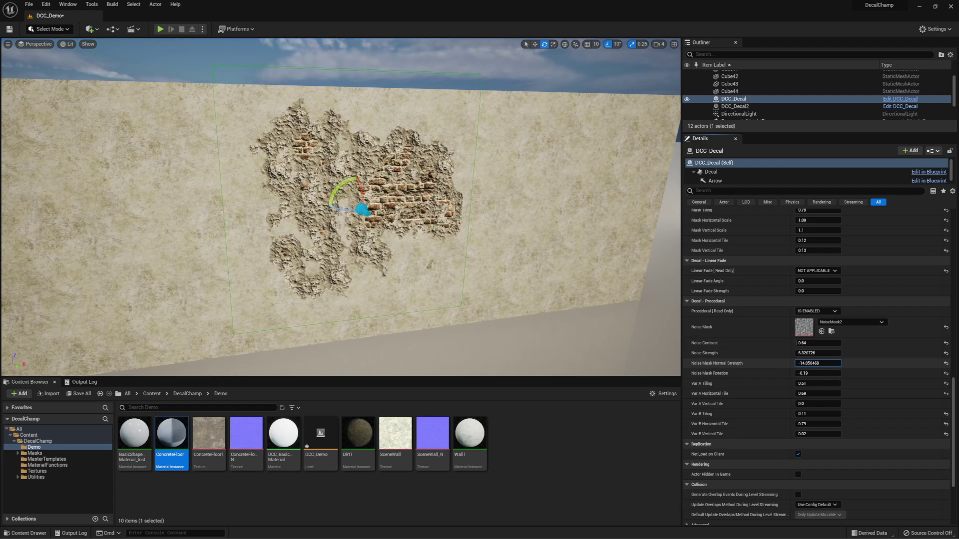
left_click_drag(804, 363, 806, 363)
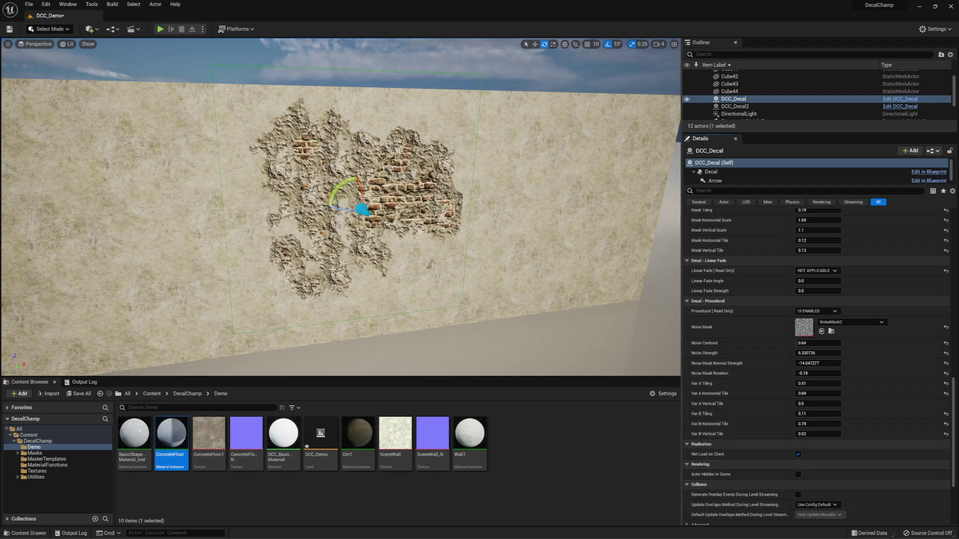
scroll(746, 427, "up", 10)
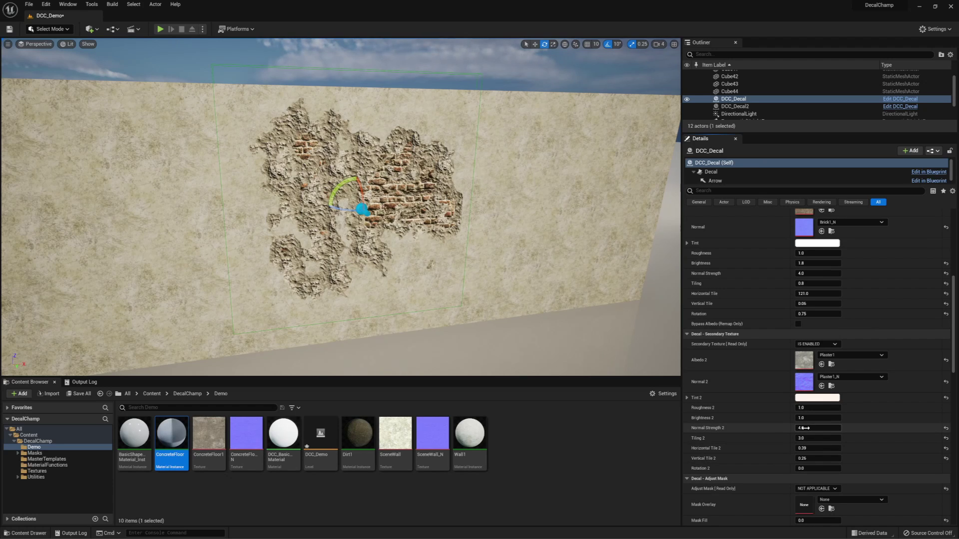
mouse_move(817, 428)
left_mouse_down()
mouse_move(789, 427)
mouse_move(811, 428)
left_mouse_up()
- Set the brick decal's Noise Mask Rotation to about -0.21 and Var A Tiling to about 0.72
scroll(757, 359, "down", 10)
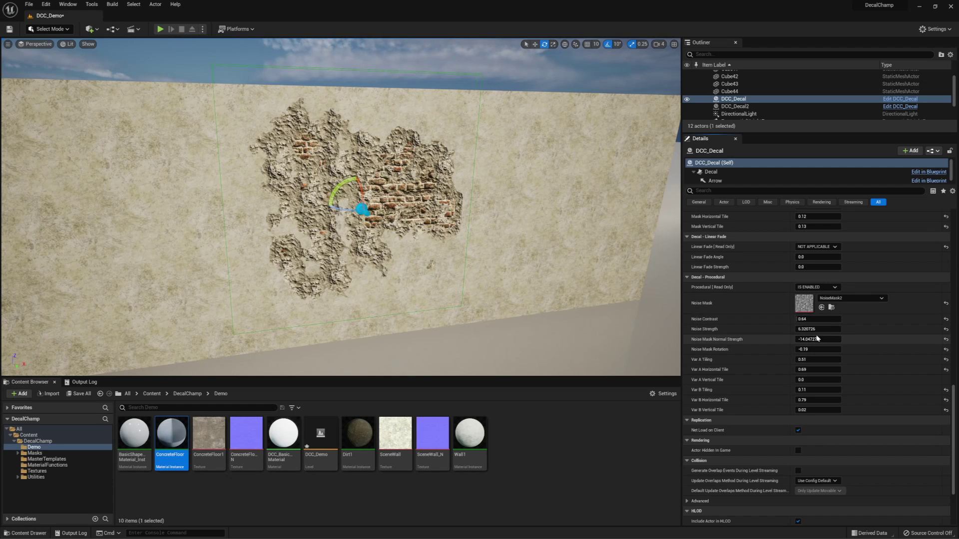
mouse_move(807, 350)
left_mouse_down()
mouse_move(825, 349)
mouse_move(815, 349)
left_mouse_up()
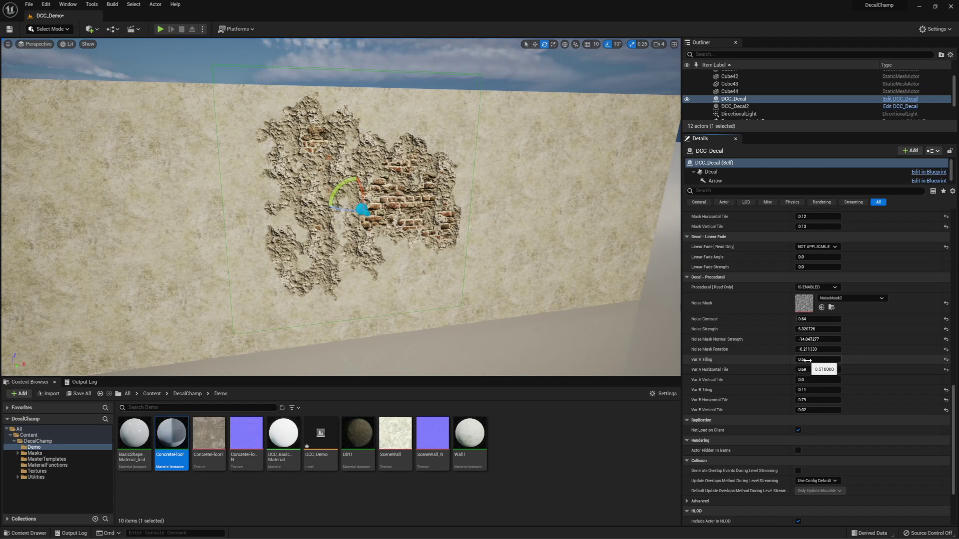
left_click_drag(806, 359, 948, 359)
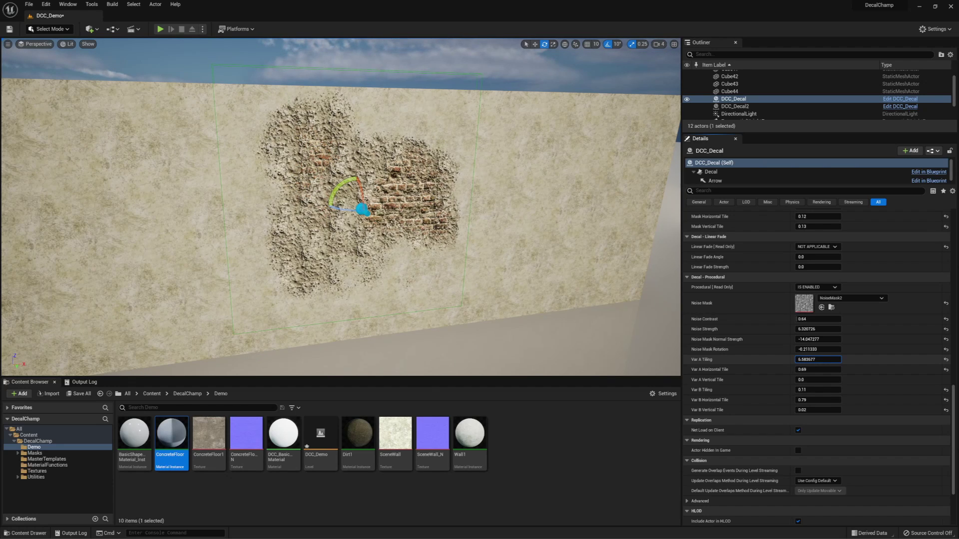
left_click_drag(848, 360, 799, 359)
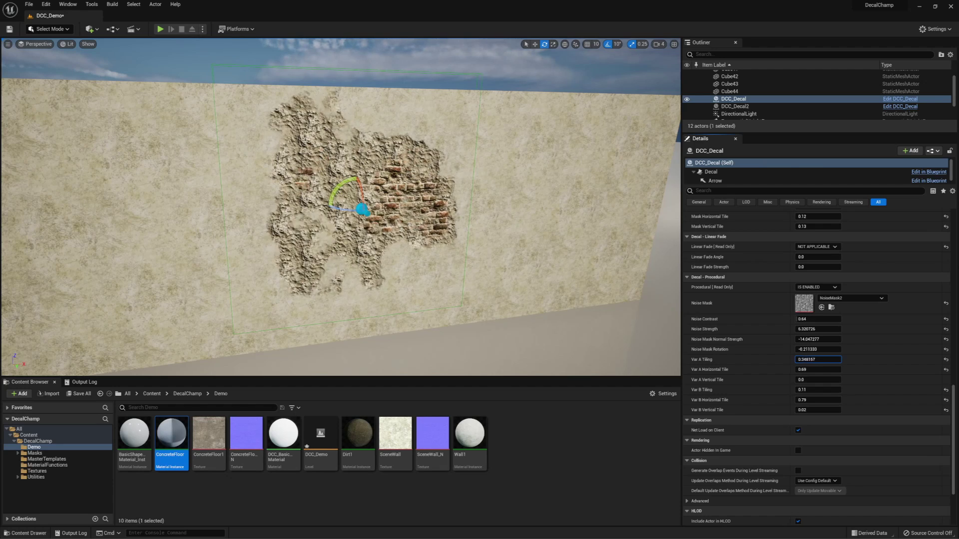
left_click_drag(810, 360, 806, 359)
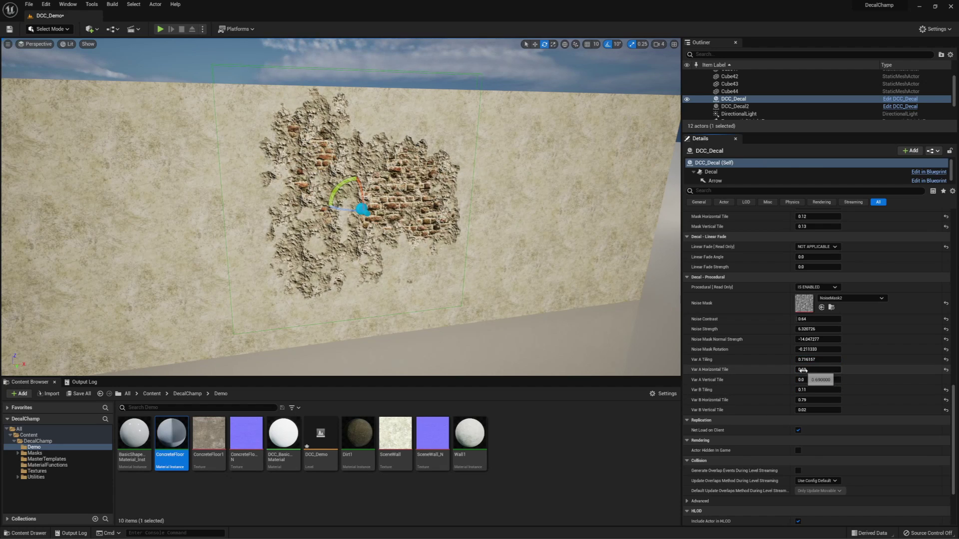
- Set the brick decal's Var A tiling, horizontal and vertical values to about 1.03, 1.02 and 0.27, and Var B's to about 0.12, 1.09 and 0.15
left_click(804, 389)
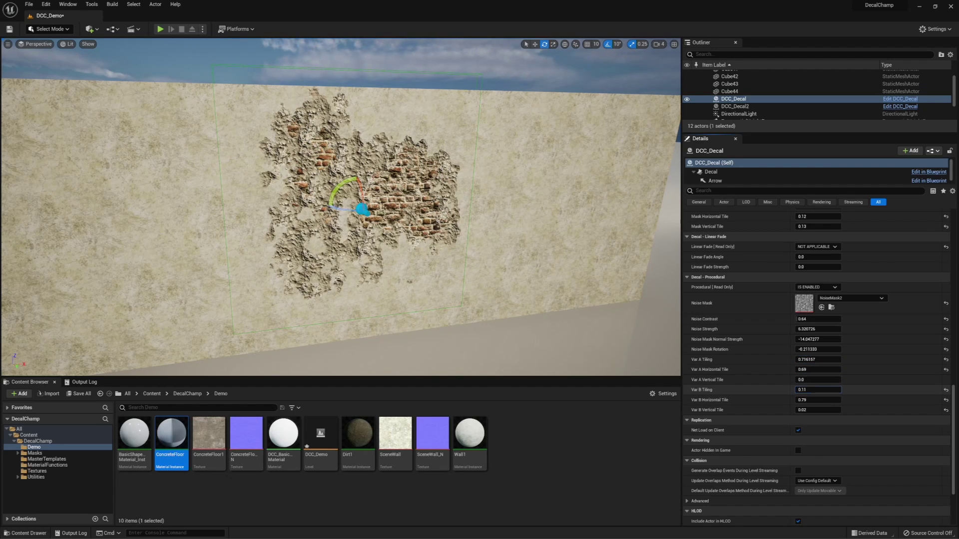
left_click_drag(812, 390, 821, 389)
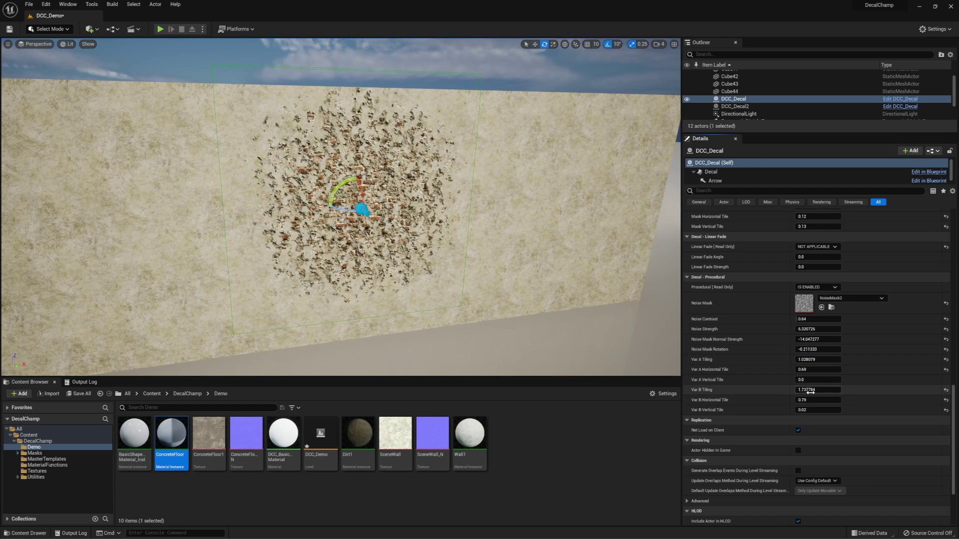
left_click_drag(819, 390, 796, 390)
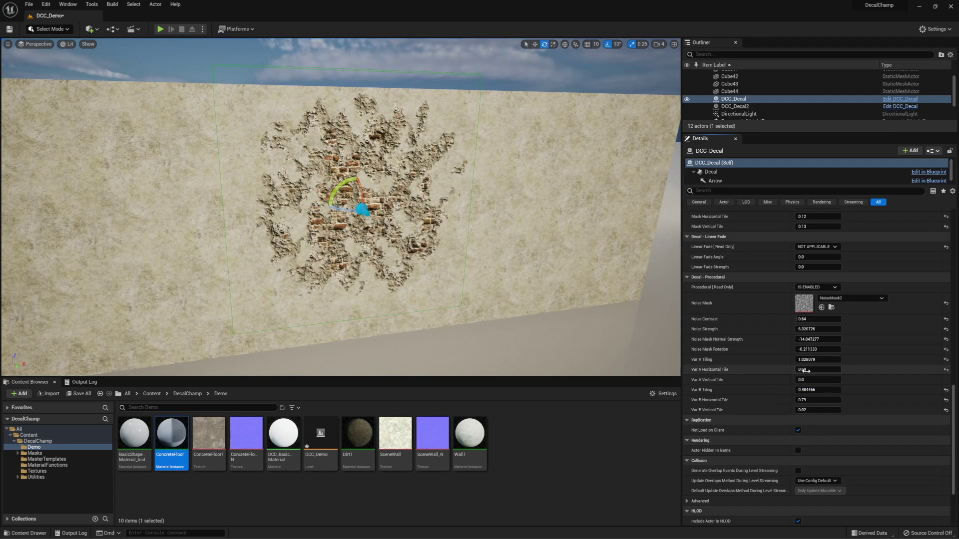
left_click_drag(804, 370, 805, 410)
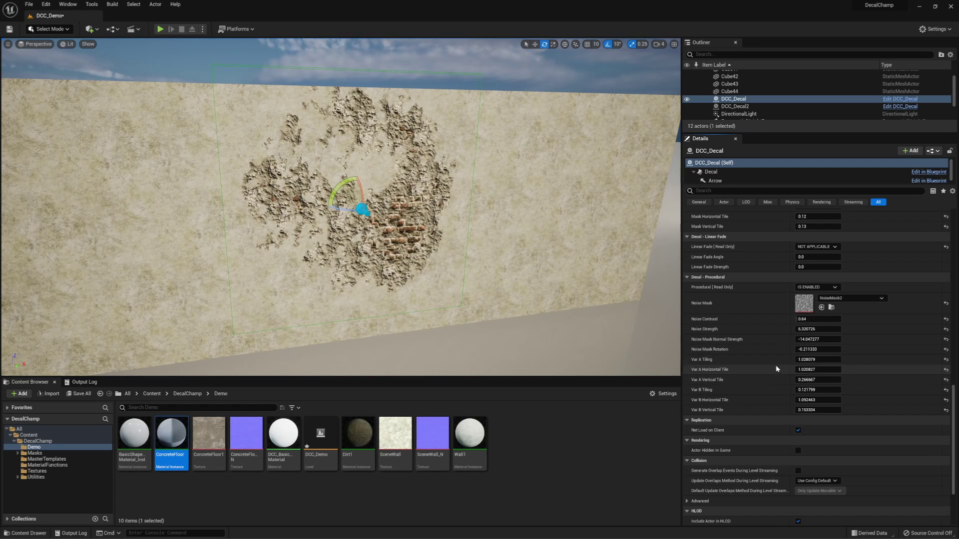
- Select the puddle decal DCC_Decal2 on the concrete floor and turn off its Bypass Albedo (Remap Only) option
scroll(776, 369, "down", 3)
scroll(760, 388, "up", 10)
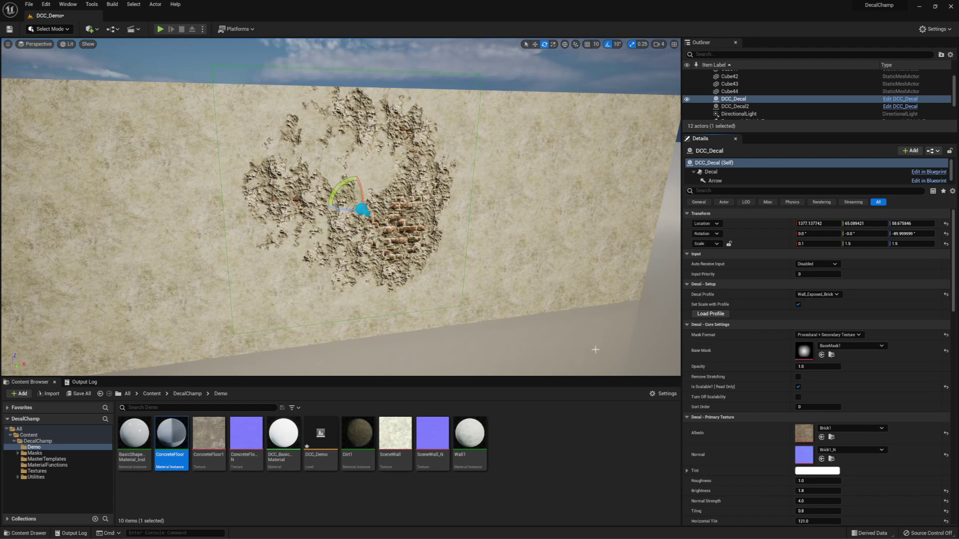
right_click_drag(594, 348, 672, 372)
right_click_drag(341, 207, 369, 238)
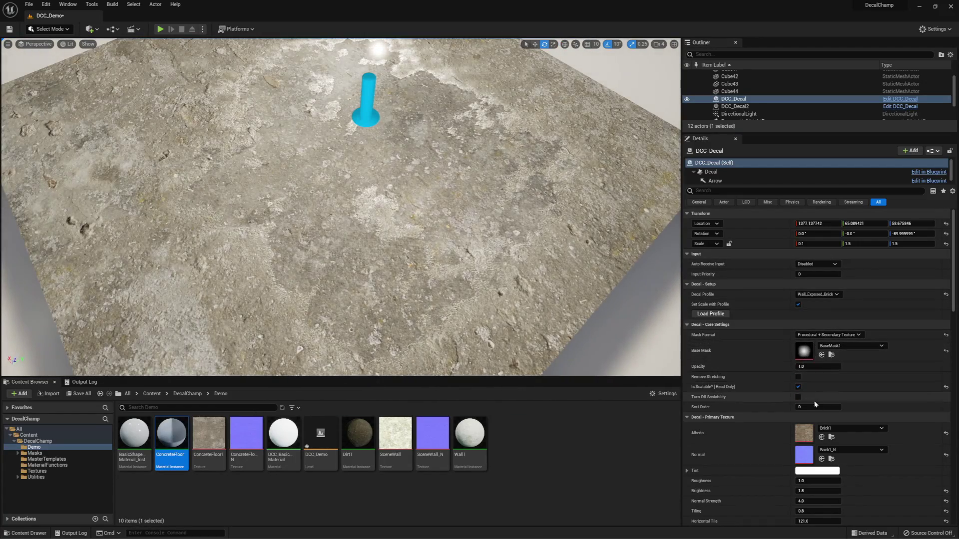
scroll(794, 434, "down", 5)
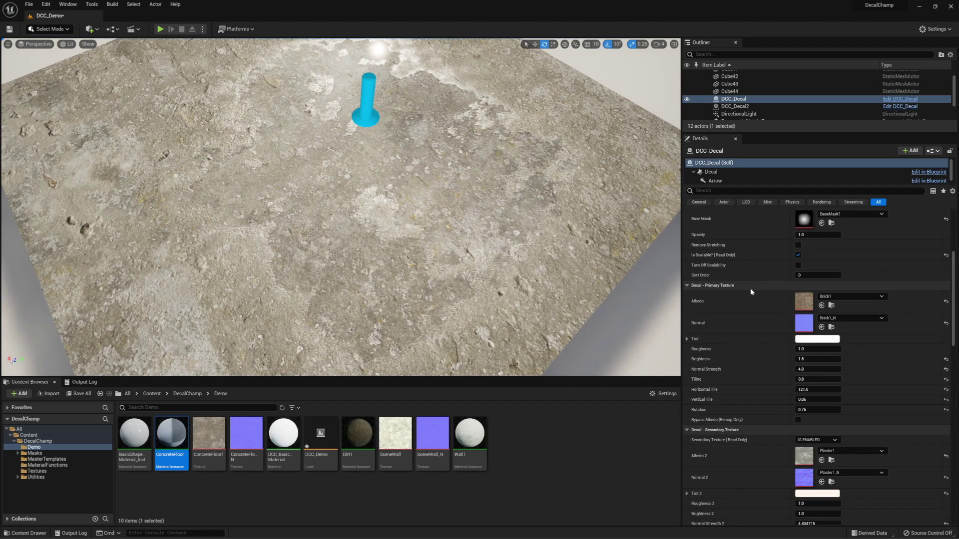
scroll(750, 292, "up", 5)
key("Down")
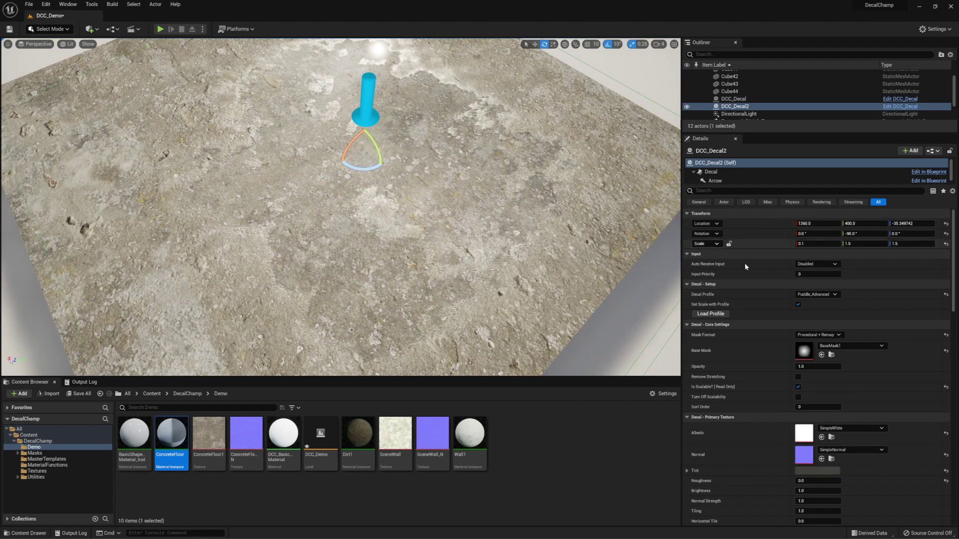
scroll(779, 365, "down", 5)
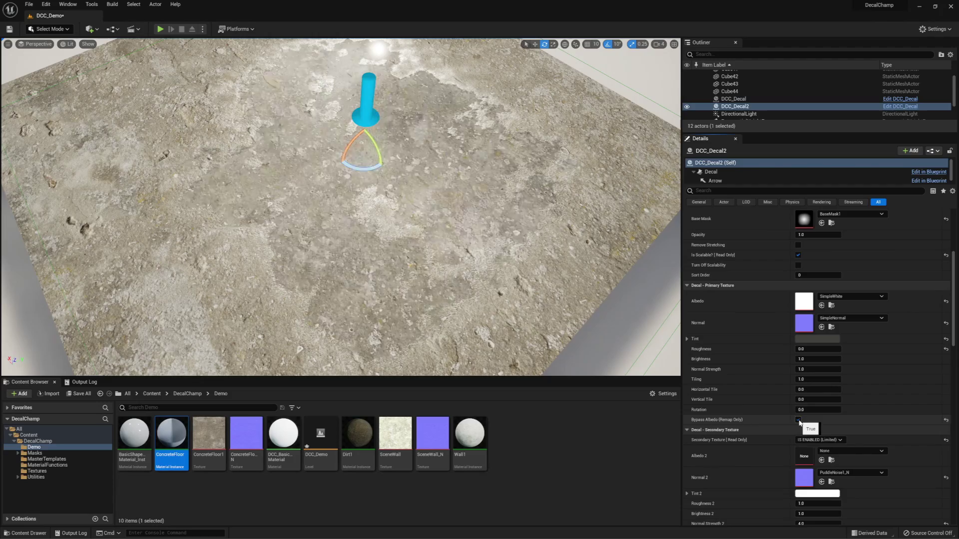
left_click(798, 420)
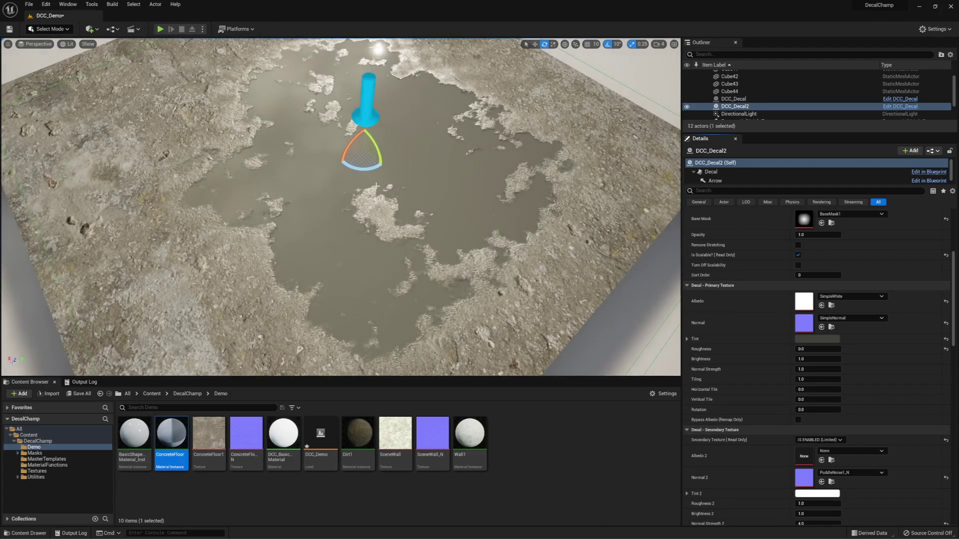
- Set the puddle decal's Noise Strength to about 5.08, Noise Mask Normal Strength to about -1.55, Noise Contrast to about 0.053 and Noise Mask Rotation to 0.032
mouse_move(376, 186)
right_mouse_down()
mouse_move(405, 155)
mouse_move(382, 192)
mouse_move(376, 186)
right_mouse_up()
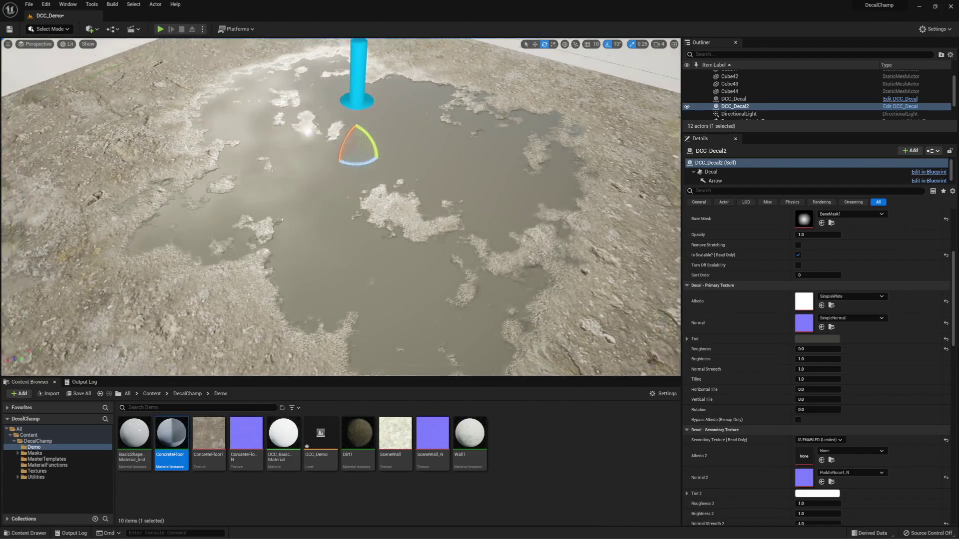
key("f")
scroll(787, 331, "down", 10)
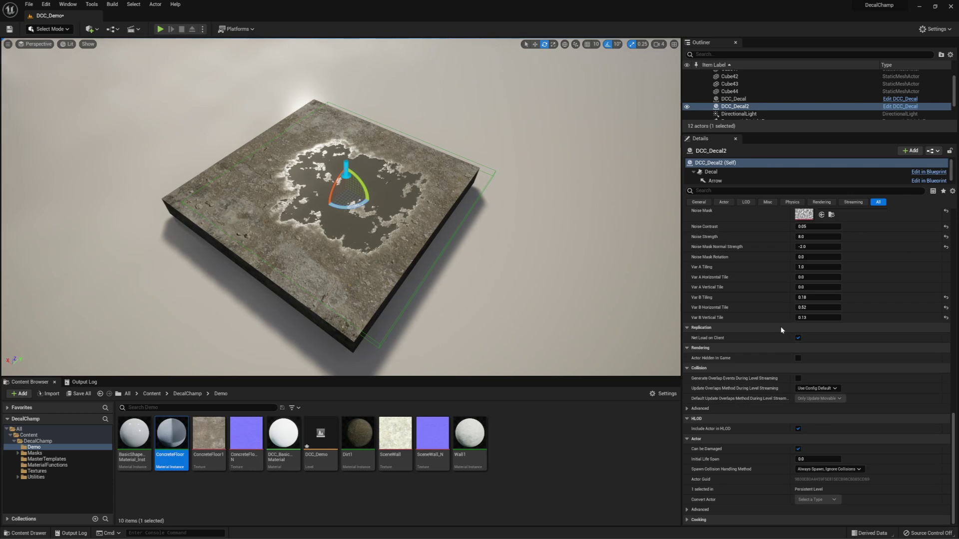
scroll(781, 330, "up", 4)
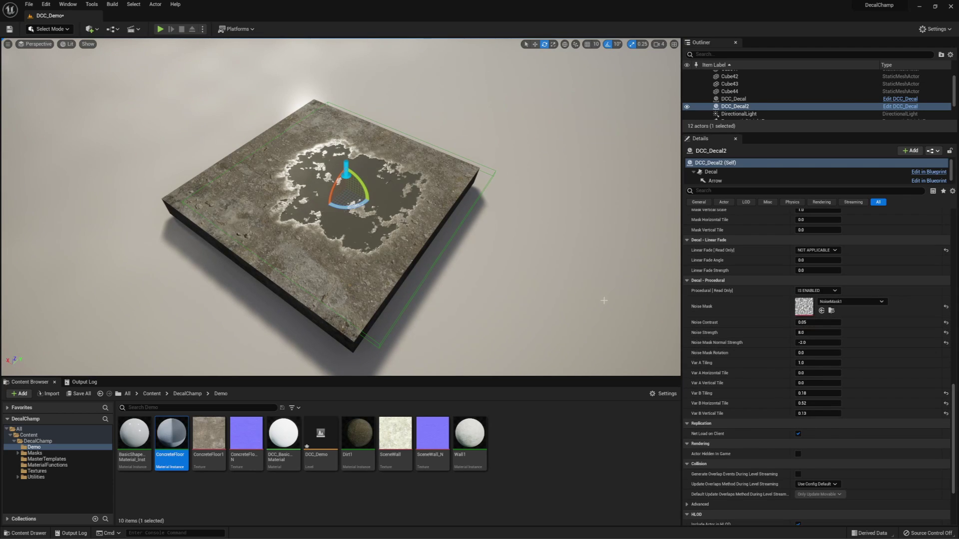
scroll(401, 260, "up", 8)
scroll(401, 261, "down", 3)
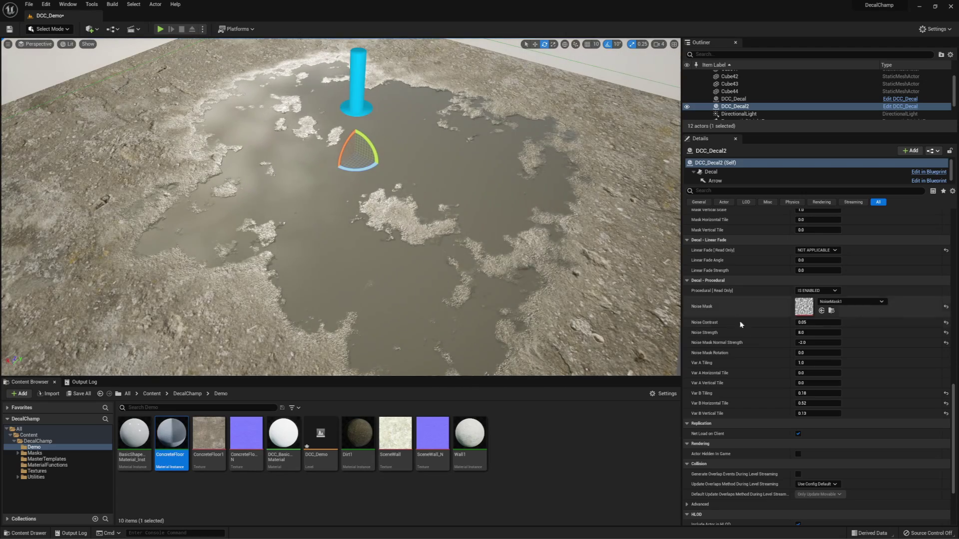
mouse_move(804, 332)
left_mouse_down()
mouse_move(766, 332)
mouse_move(796, 332)
mouse_move(799, 342)
left_mouse_up()
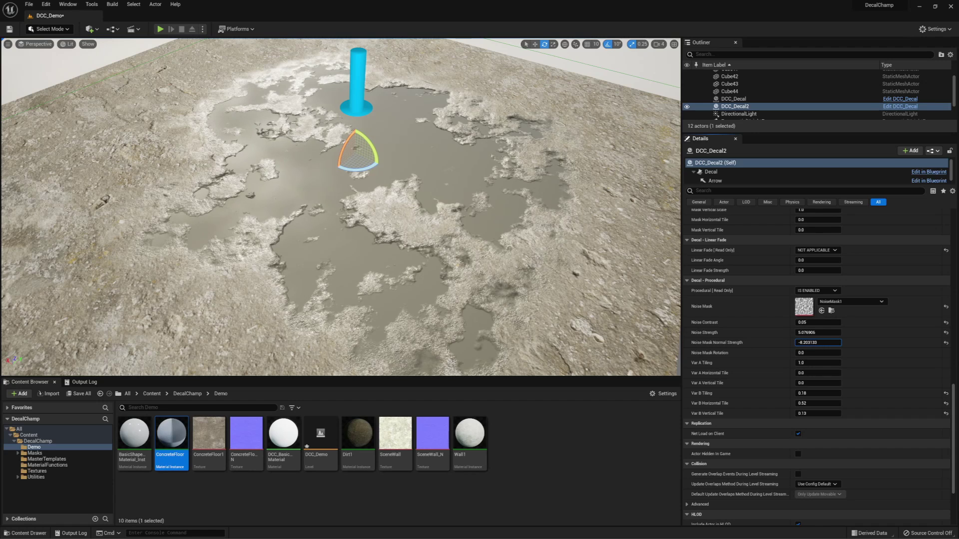
mouse_move(804, 342)
left_mouse_down()
mouse_move(824, 342)
mouse_move(814, 323)
mouse_move(802, 322)
mouse_move(811, 322)
mouse_move(809, 353)
left_mouse_up()
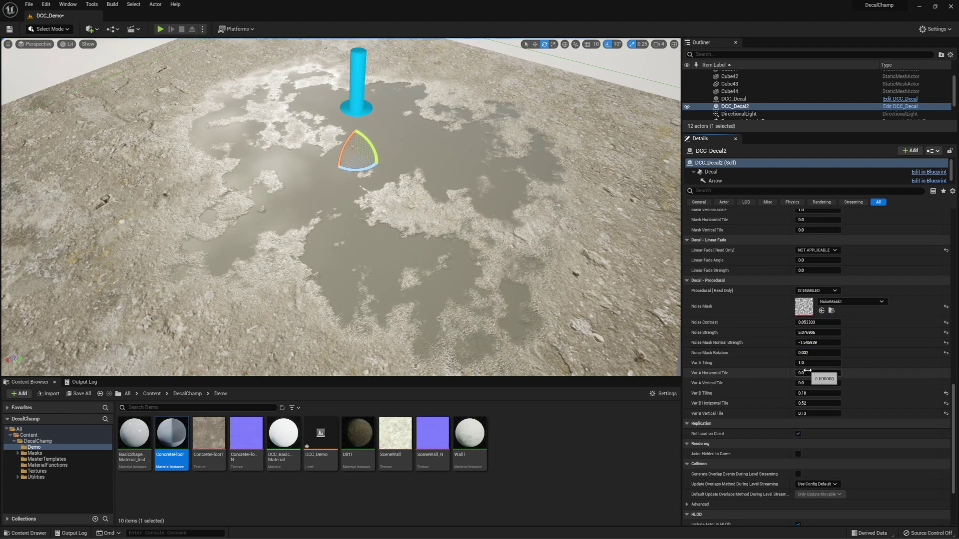
- Set the puddle decal's Var A Tiling to about 0.227 and Var B Tiling to 0.128, and frame the whole decal
mouse_move(805, 394)
left_mouse_down()
mouse_move(796, 393)
mouse_move(809, 393)
mouse_move(804, 363)
mouse_move(803, 393)
mouse_move(792, 393)
left_mouse_up()
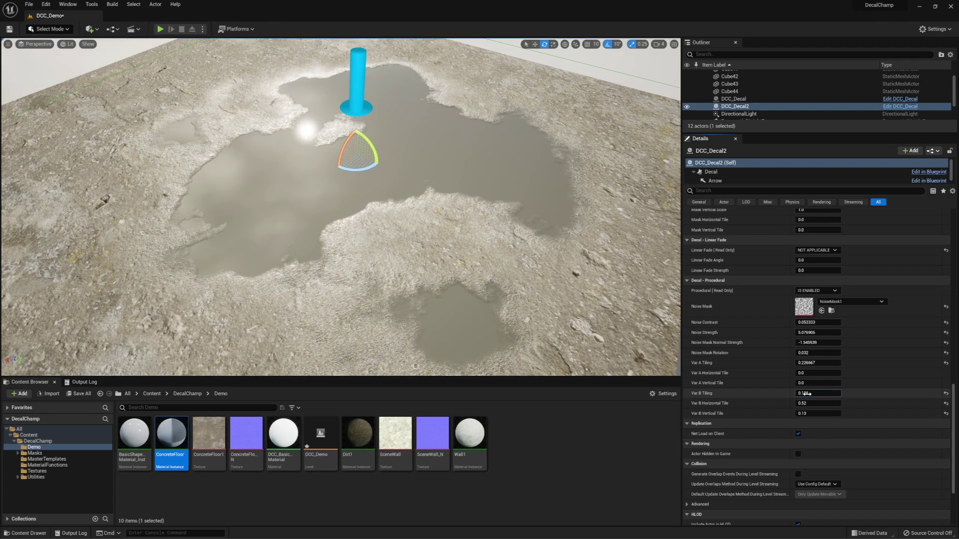
scroll(320, 200, "down", 5)
right_click_drag(320, 199, 265, 130)
key("f")
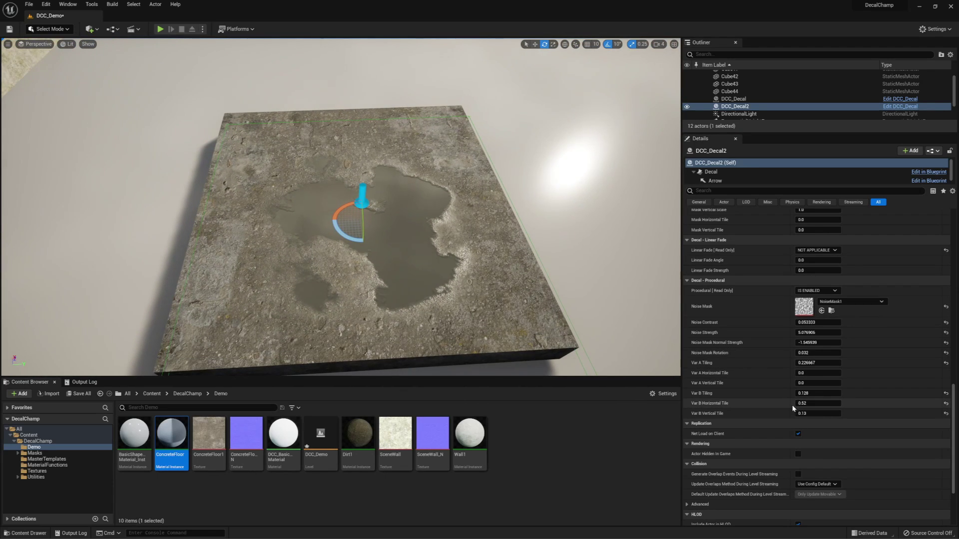
- Examine the puddle decal's settings, from the procedural and mask tiler groups to the profile, core and secondary texture groups
scroll(786, 395, "up", 4)
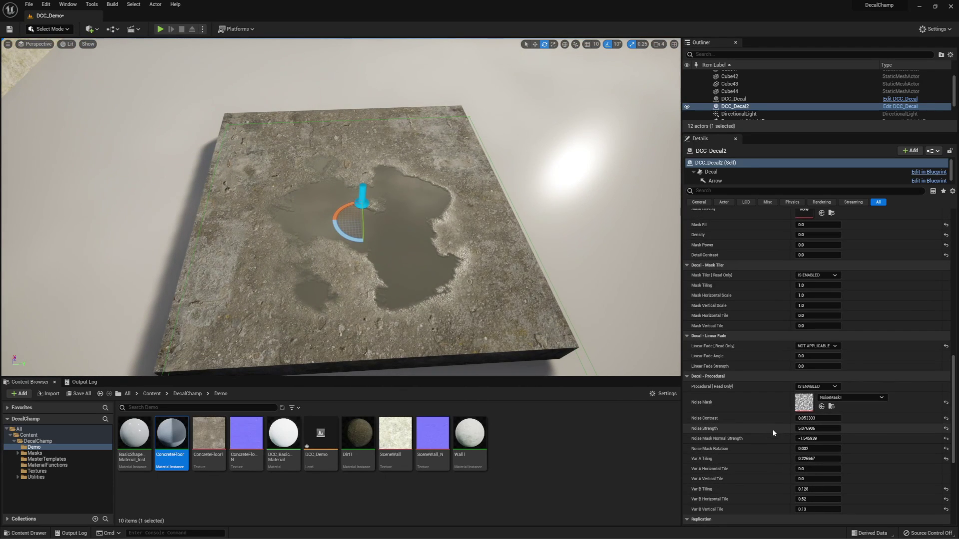
scroll(776, 417, "up", 12)
scroll(762, 432, "up", 8)
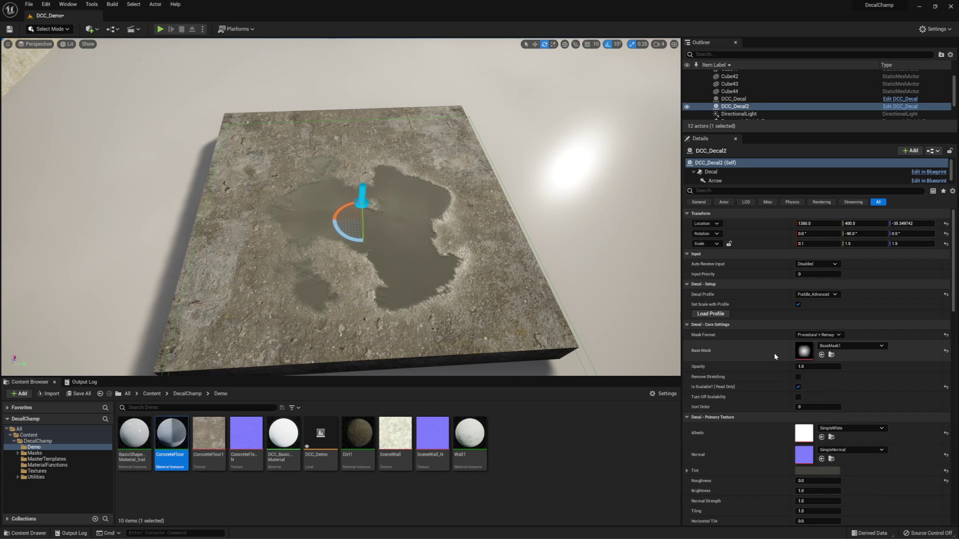
scroll(774, 357, "down", 6)
scroll(769, 349, "up", 6)
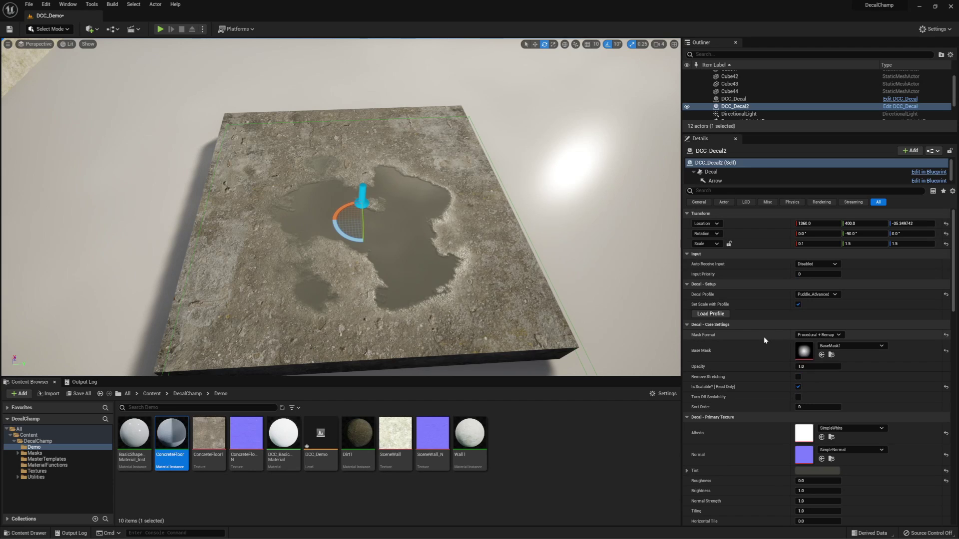
scroll(763, 338, "down", 13)
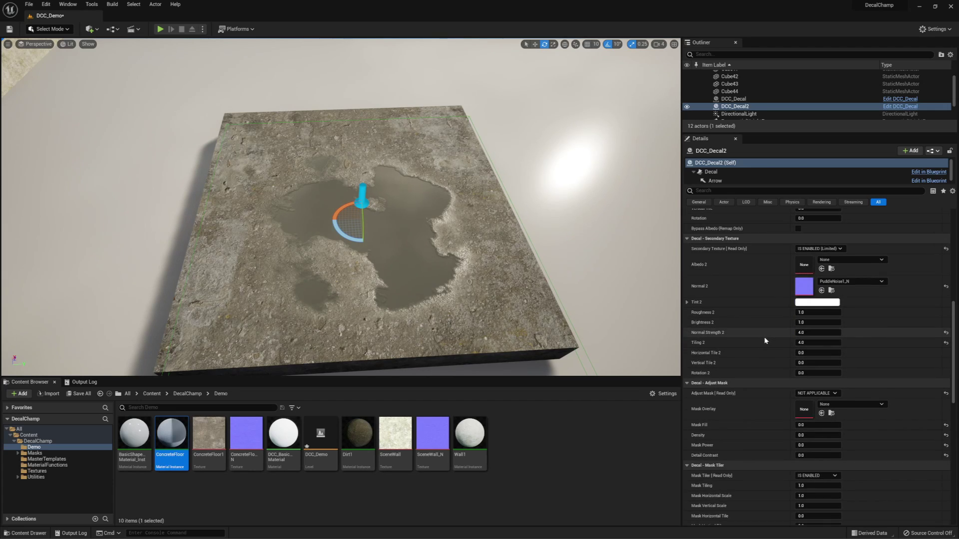